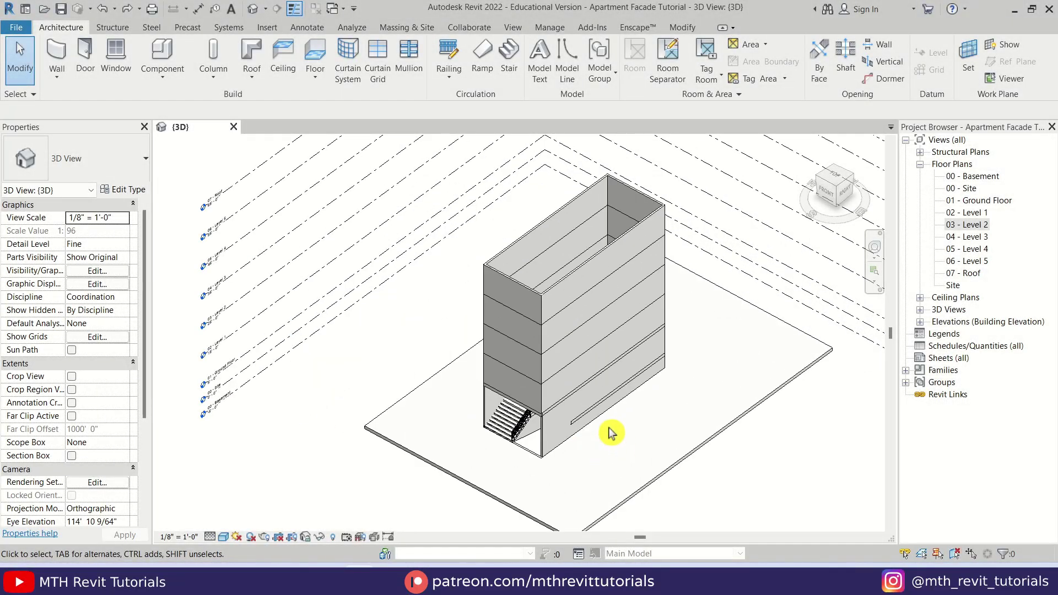
# Delete the front Generic - 6" walls above the ground floor, from Level 1 up to the top.
pyautogui.moveTo(615, 434); pyautogui.dragTo(616, 476, button='middle')
pyautogui.scroll(1, 614, 492)
pyautogui.scroll(1, 553, 291)
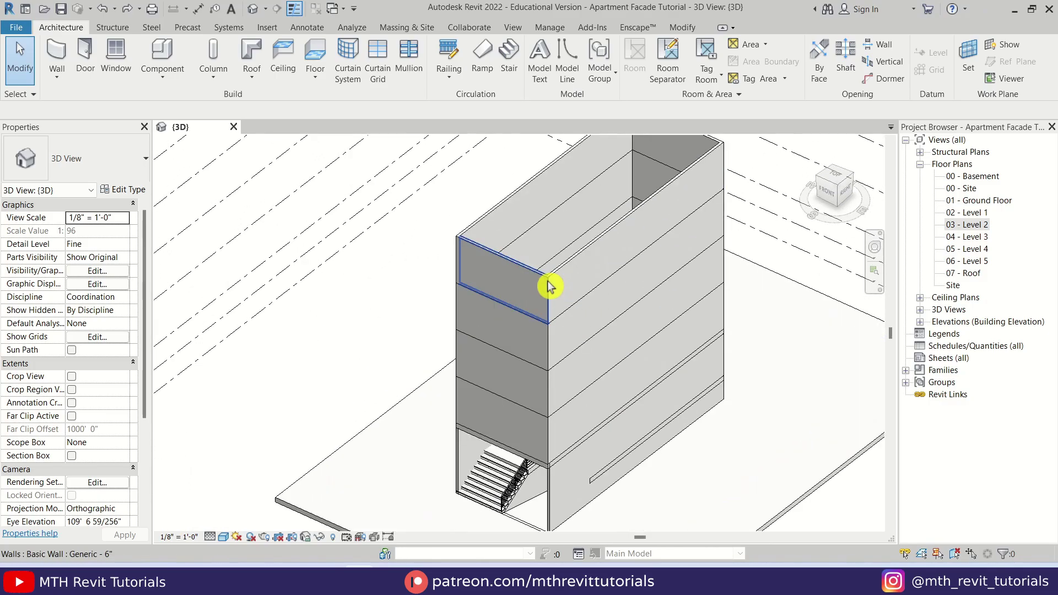
pyautogui.moveTo(552, 400); pyautogui.dragTo(575, 397, button='middle')
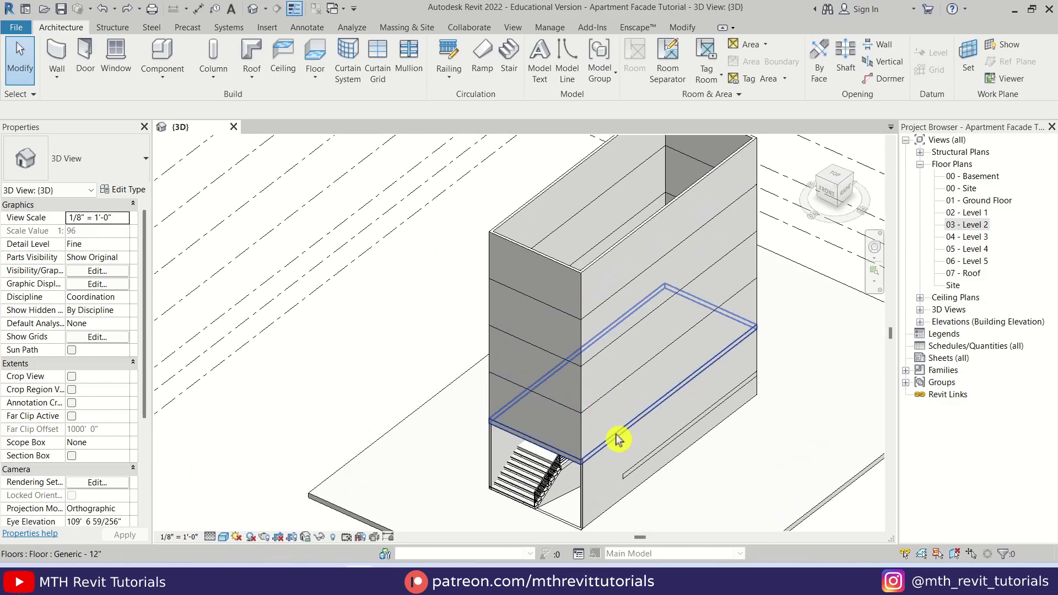
pyautogui.moveTo(645, 405); pyautogui.dragTo(637, 387, button='middle')
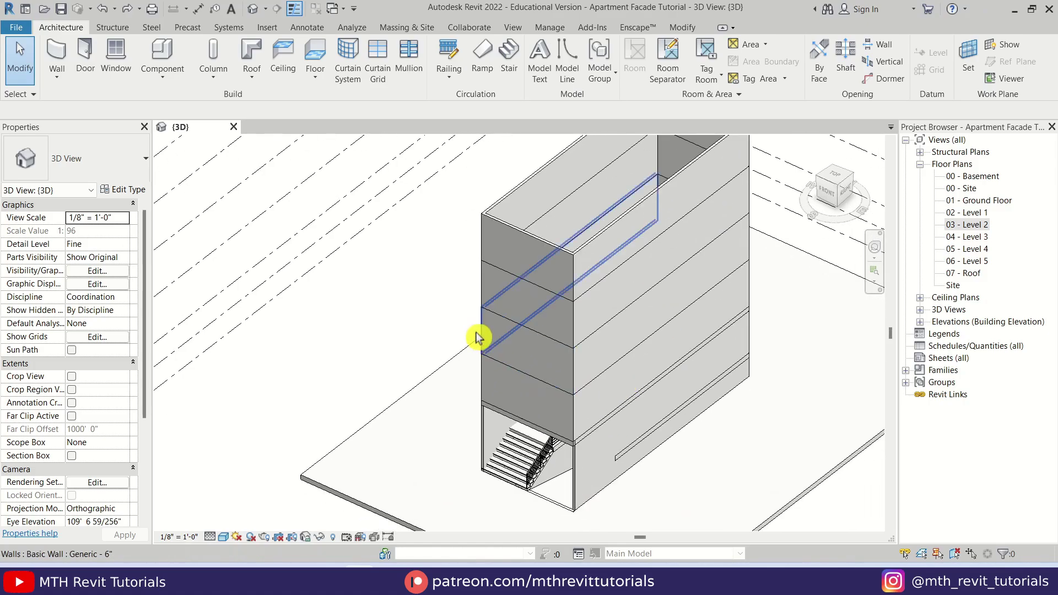
pyautogui.scroll(2, 475, 334)
pyautogui.click(542, 398)
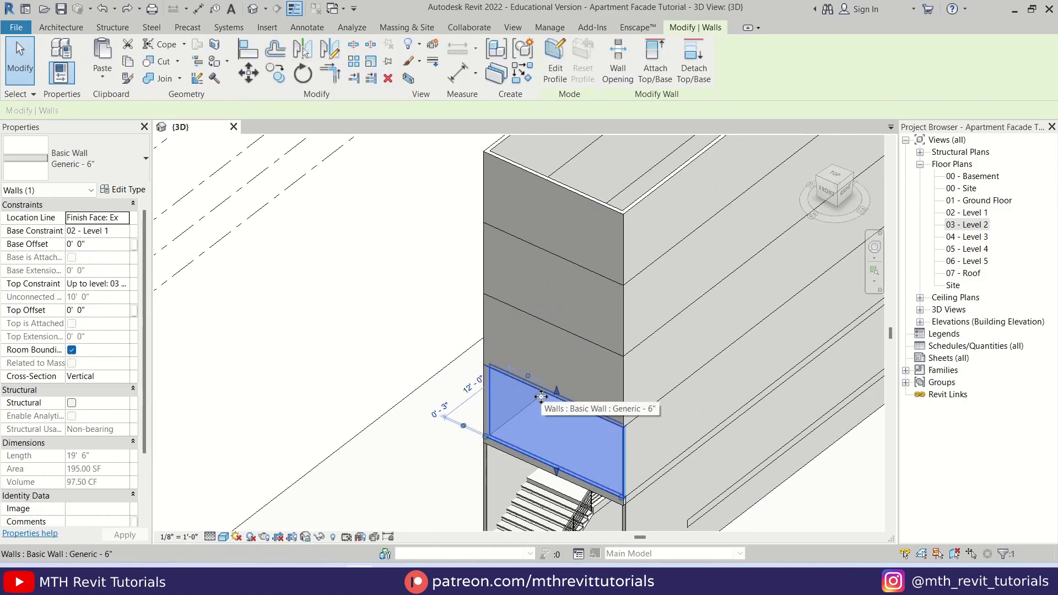
pyautogui.press('Delete')
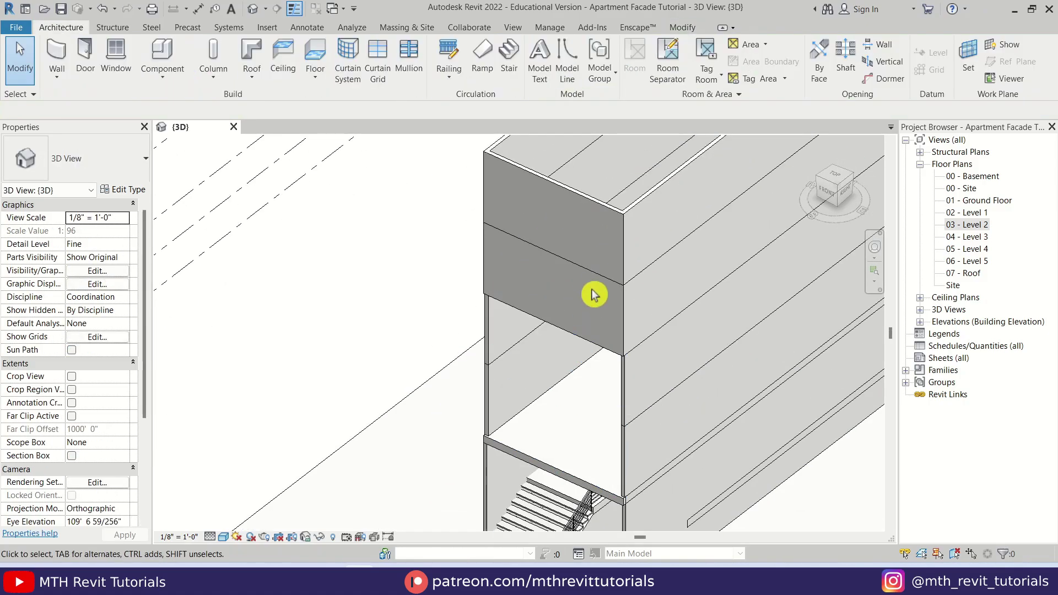
pyautogui.click(590, 277)
pyautogui.press('Delete')
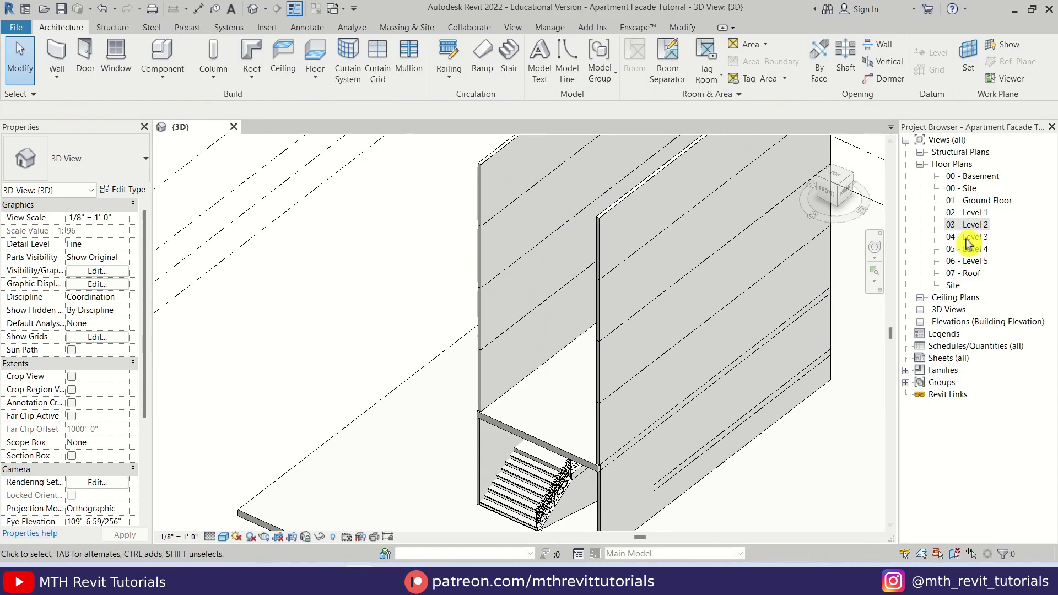
# In the 02 - Level 1 floor plan, draw a 19' Generic - 6" wall between the side walls, about 3' 6" behind their front ends.
pyautogui.doubleClick(973, 214)
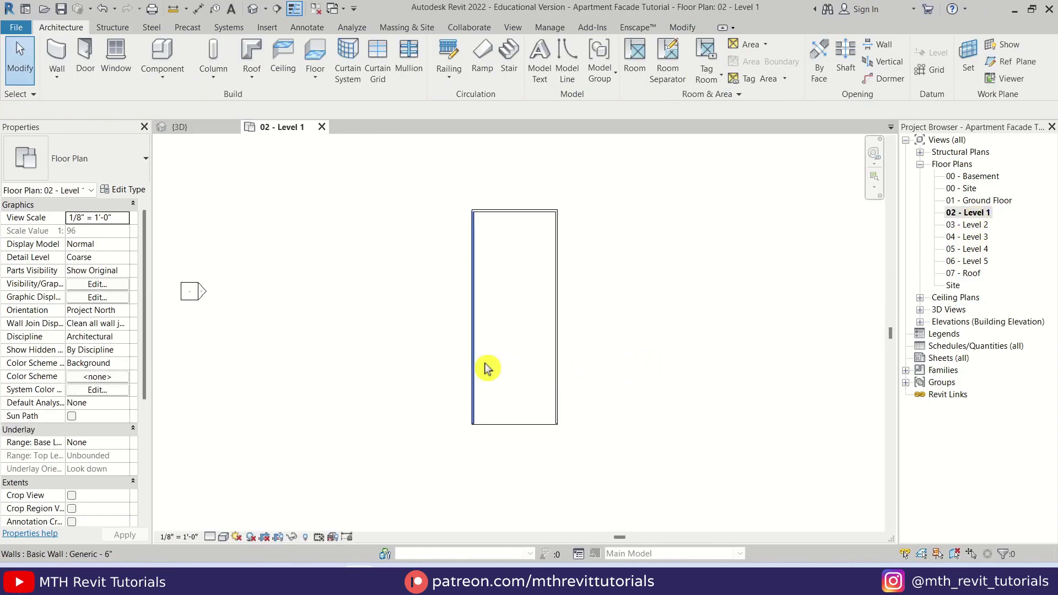
pyautogui.moveTo(531, 396); pyautogui.dragTo(536, 423, button='middle')
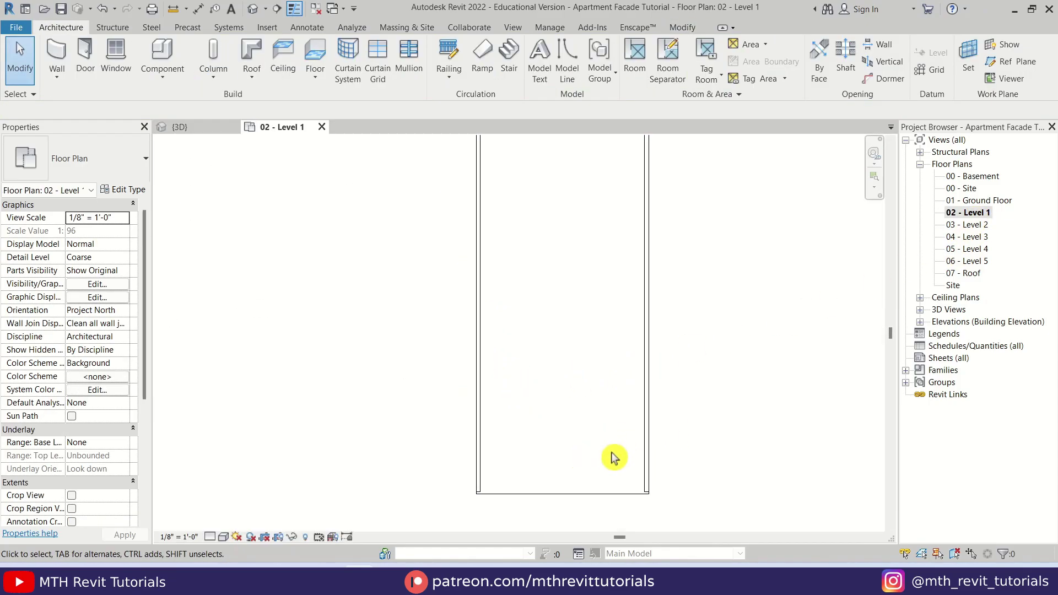
pyautogui.click(643, 468)
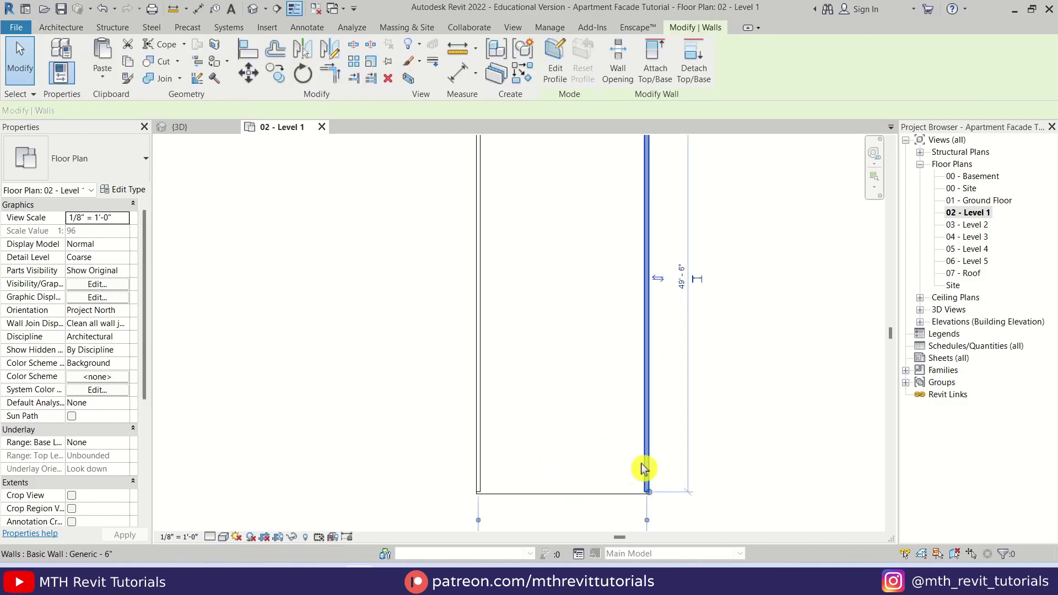
pyautogui.scroll(3, 620, 474)
pyautogui.press('c')
pyautogui.press('s')
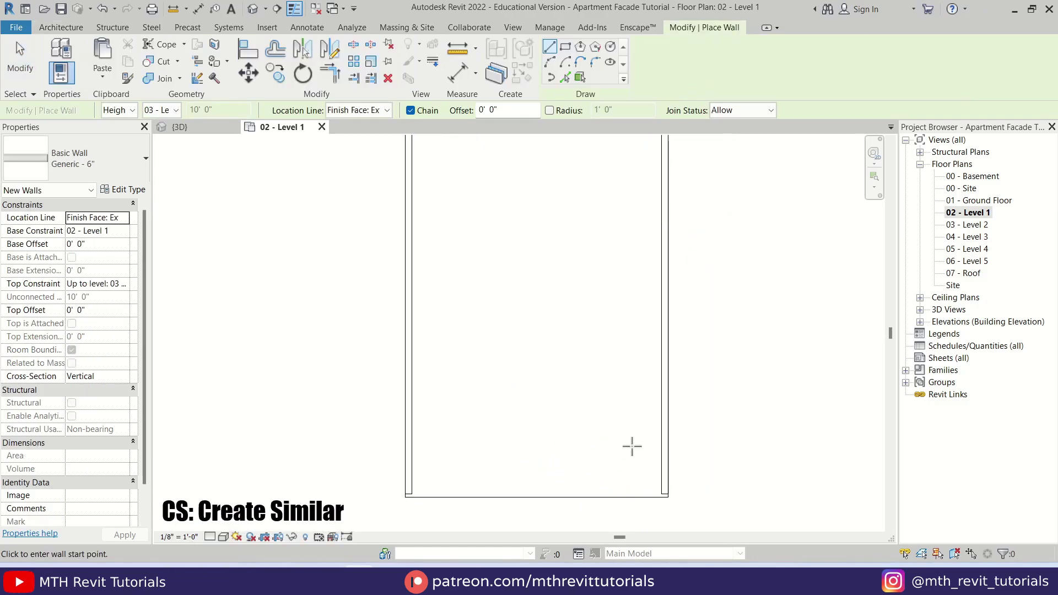
pyautogui.scroll(2, 661, 430)
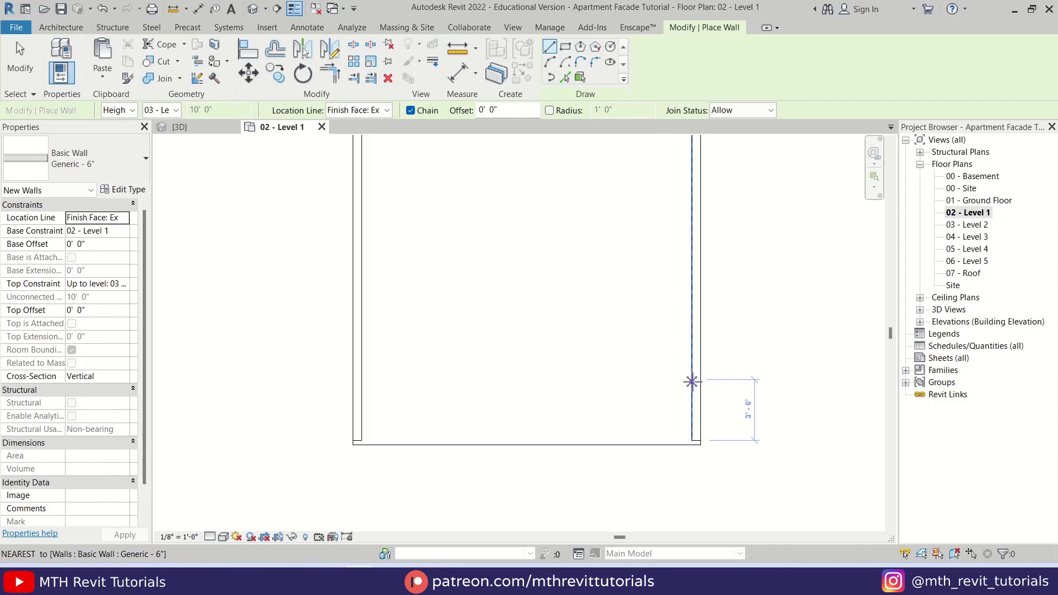
pyautogui.click(691, 384)
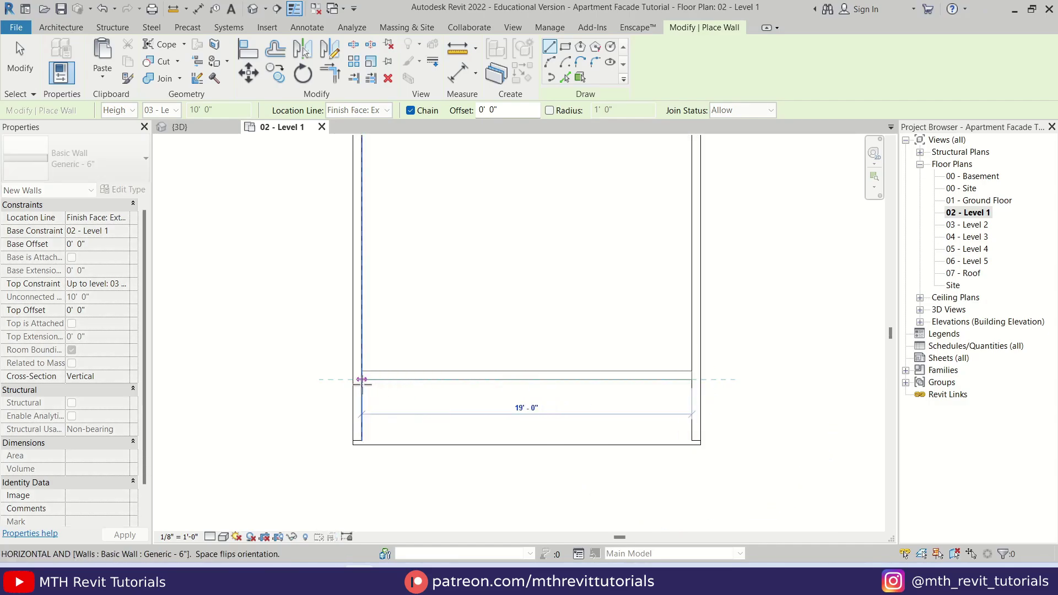
pyautogui.click(361, 380)
pyautogui.press('Escape')
pyautogui.press('Escape')
# Dimension the distance from the new cross wall's front face to the right side wall's front end.
pyautogui.scroll(2, 689, 441)
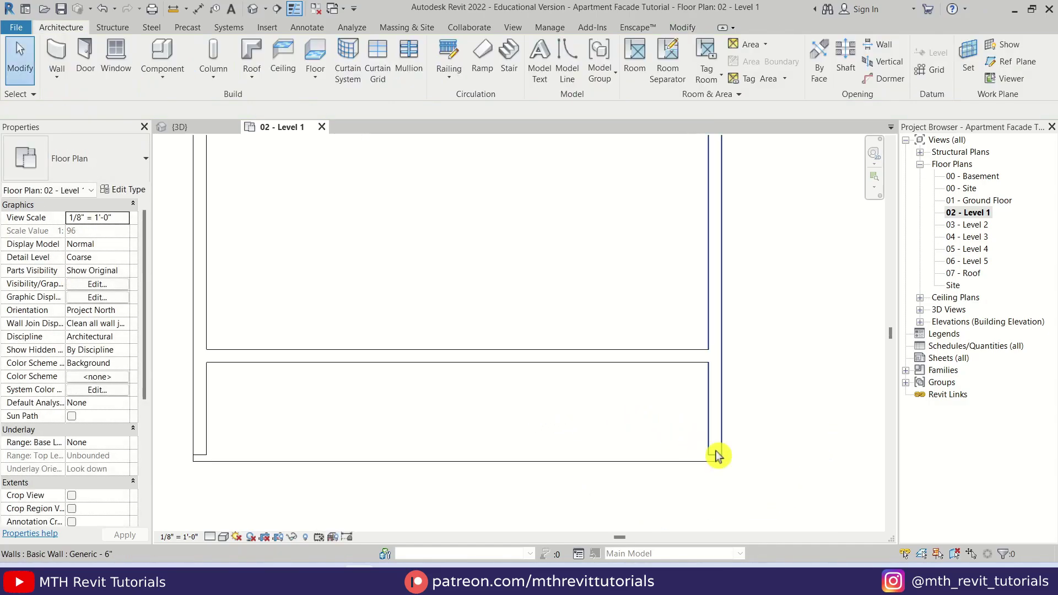
pyautogui.press('i')
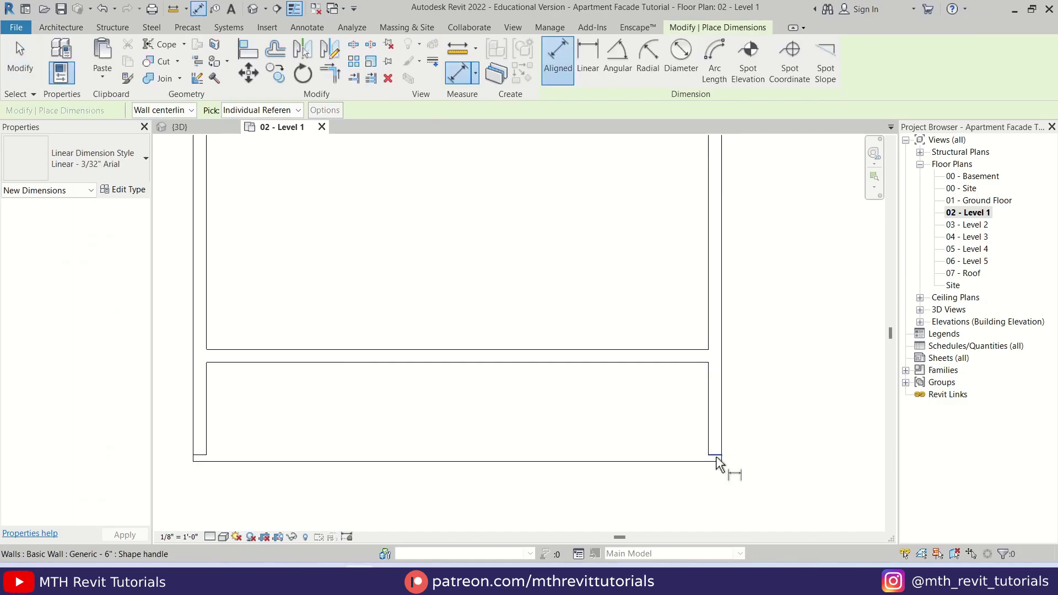
pyautogui.click(688, 377)
pyautogui.click(688, 331)
pyautogui.press('Escape')
pyautogui.press('Escape')
pyautogui.scroll(1, 722, 456)
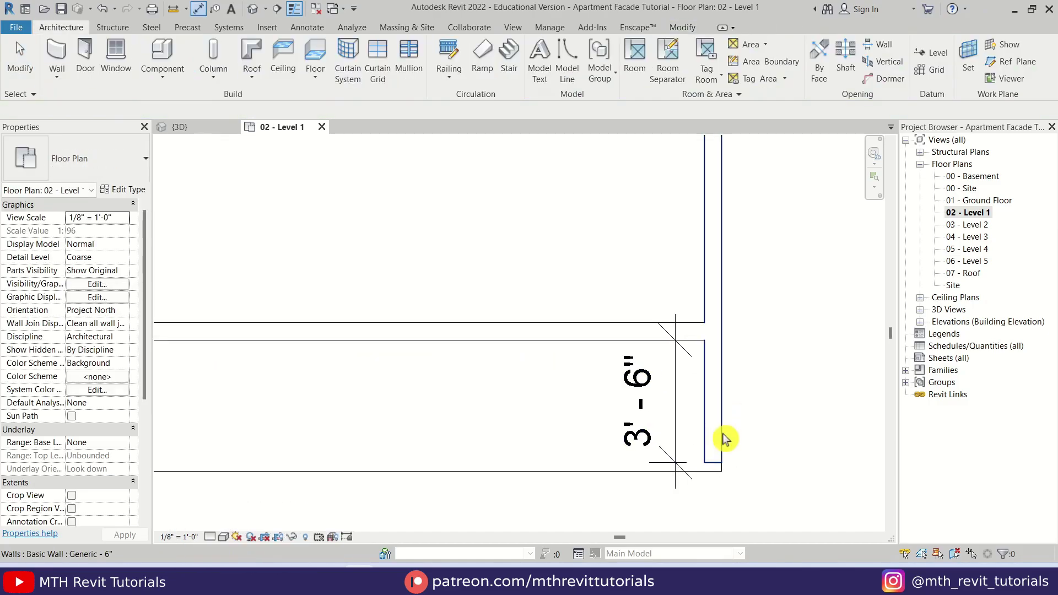
# Set the right side wall's projection beyond the cross wall to 1' 6" and delete the helper dimension.
pyautogui.click(715, 463)
pyautogui.click(649, 402)
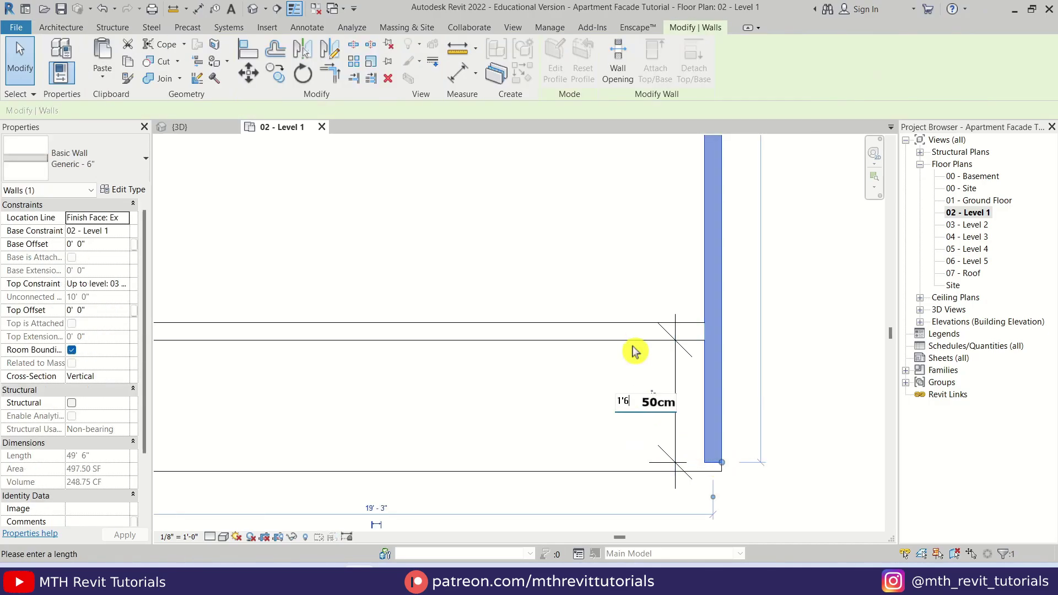
pyautogui.write("1'6")
pyautogui.press('Return')
pyautogui.press('Escape')
pyautogui.click(679, 361)
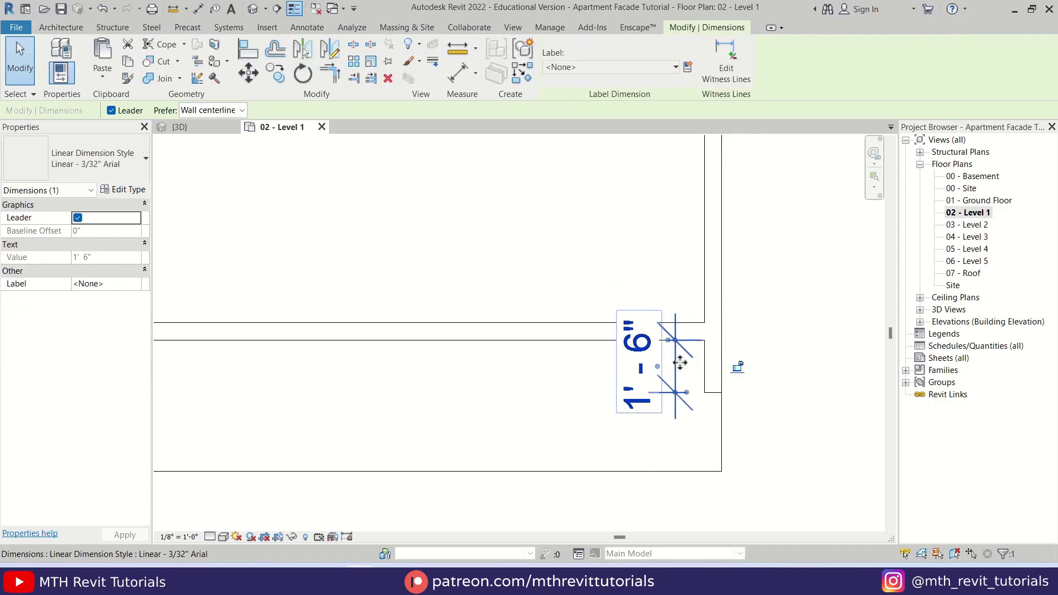
pyautogui.press('Escape')
# Align the left side wall's front end with the shortened end of the right side wall.
pyautogui.scroll(-2, 746, 437)
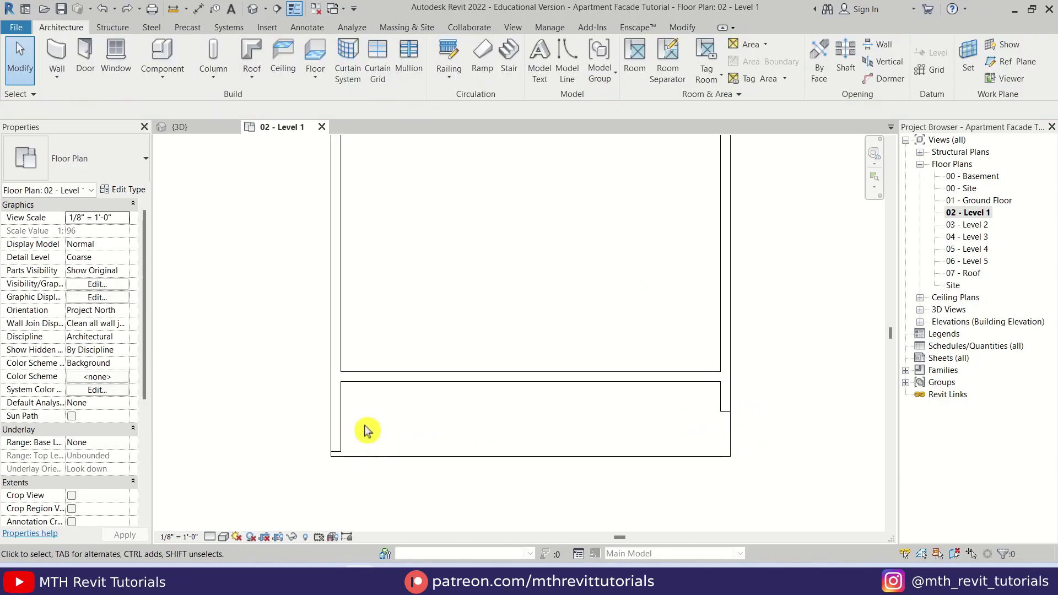
pyautogui.press('a')
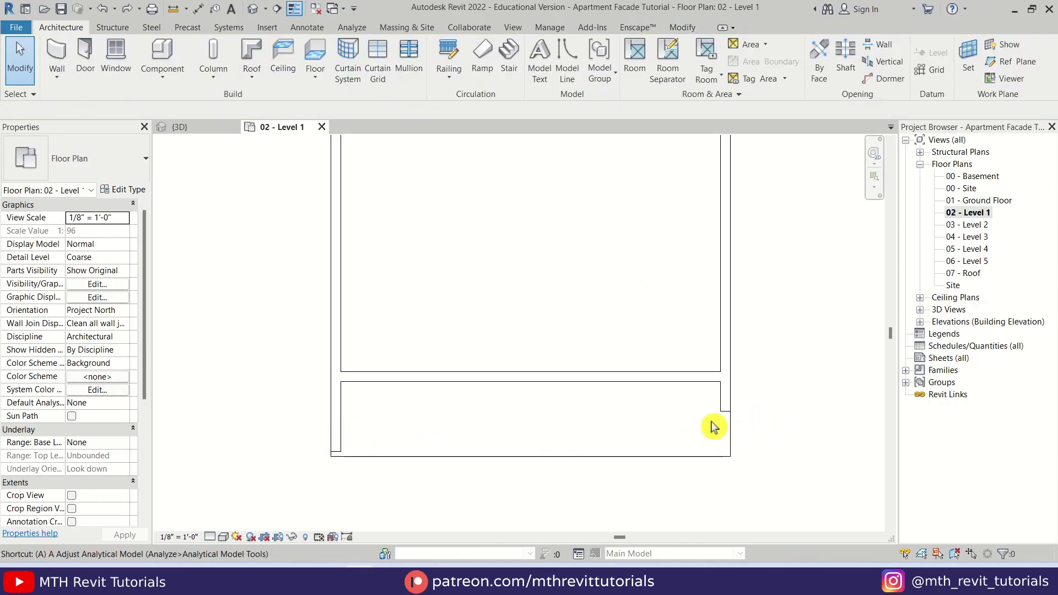
pyautogui.press('l')
pyautogui.click(726, 412)
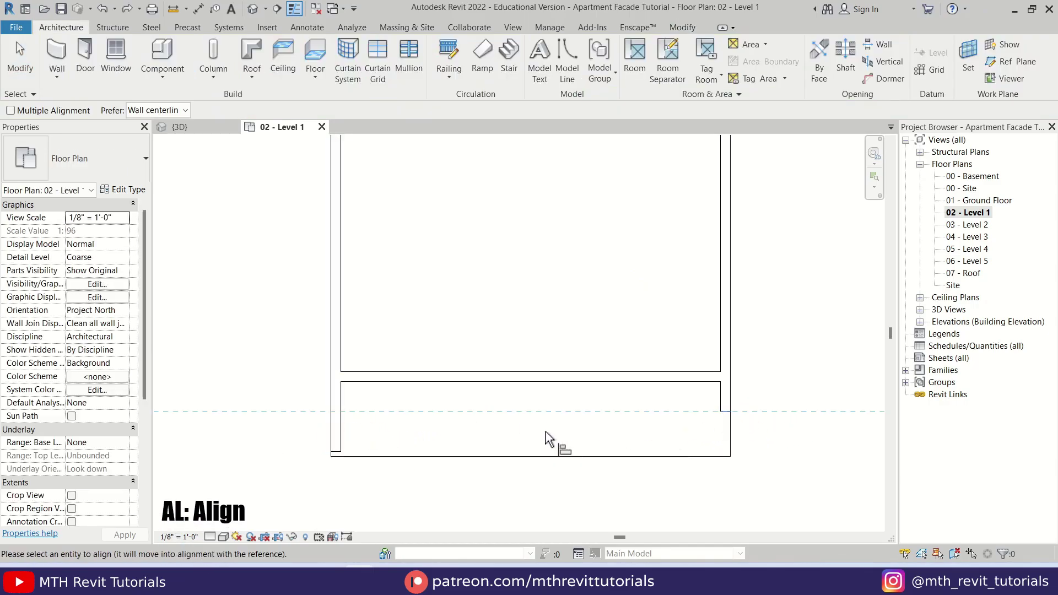
pyautogui.click(349, 455)
pyautogui.press('Escape')
pyautogui.press('Escape')
pyautogui.scroll(-1, 444, 359)
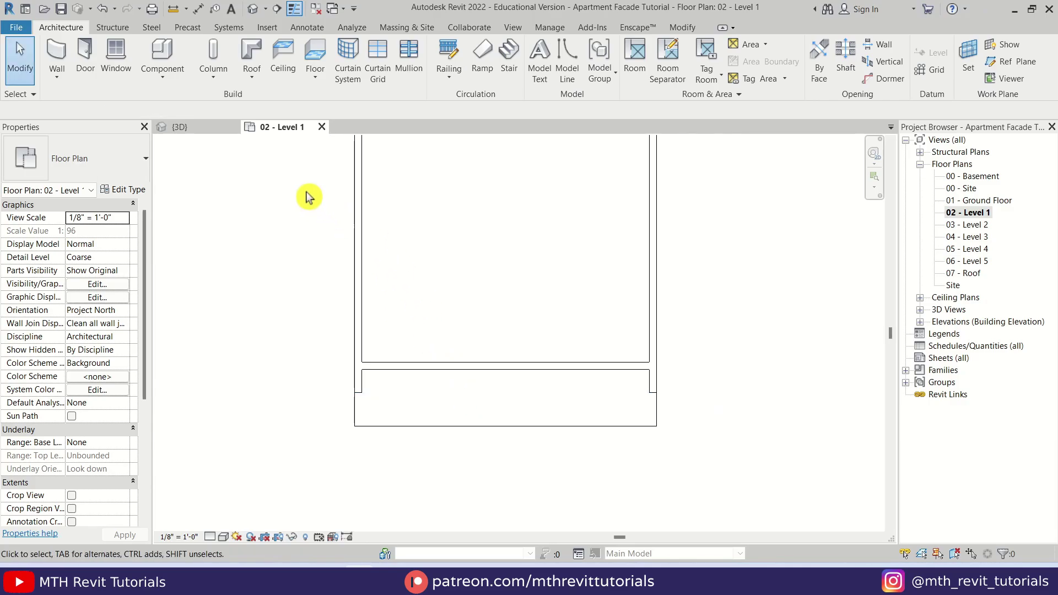
# In the 02 - Level 1 plan, draw a detail line about 11' 6" long inward from the front floor edge, about 3' from the left wall.
pyautogui.click(205, 132)
pyautogui.keyDown('shift'); pyautogui.moveTo(511, 375); pyautogui.dragTo(628, 353, button='middle'); pyautogui.keyUp('shift')
pyautogui.doubleClick(967, 212)
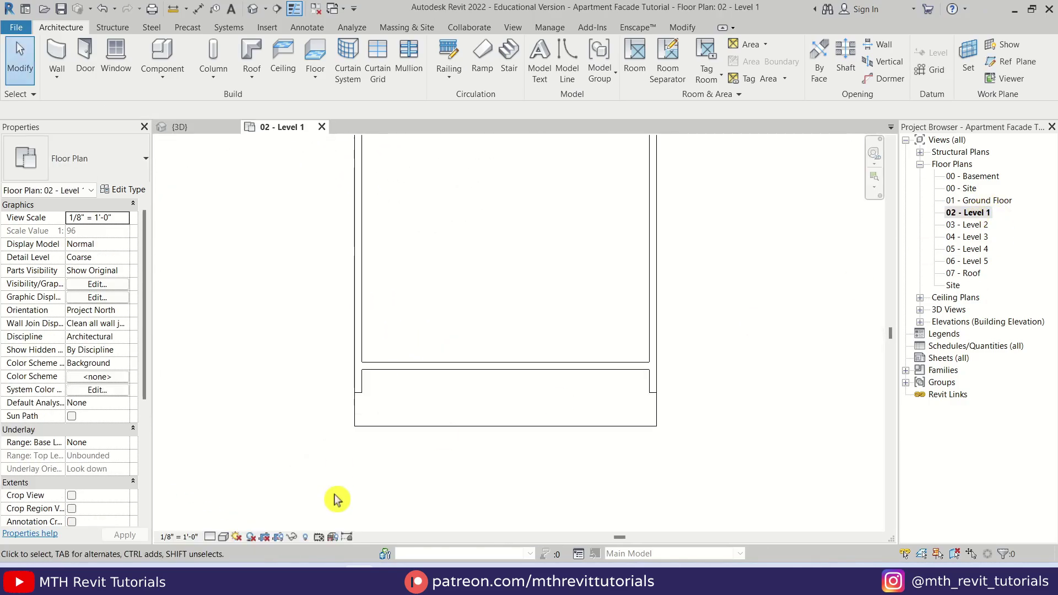
pyautogui.scroll(-1, 511, 343)
pyautogui.moveTo(510, 343); pyautogui.dragTo(522, 425, button='middle')
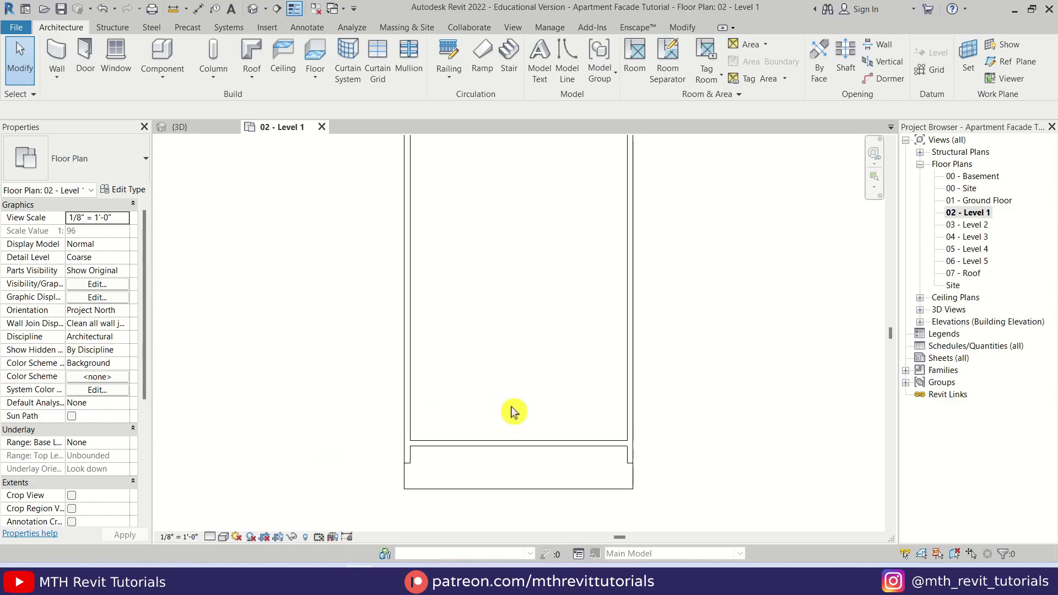
pyautogui.press('d')
pyautogui.press('l')
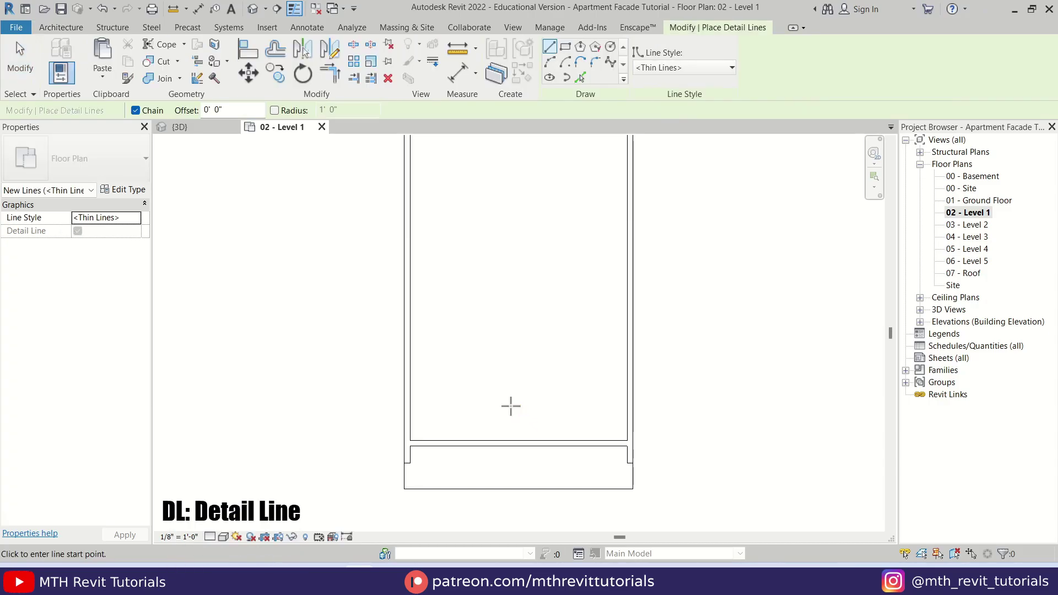
pyautogui.click(441, 489)
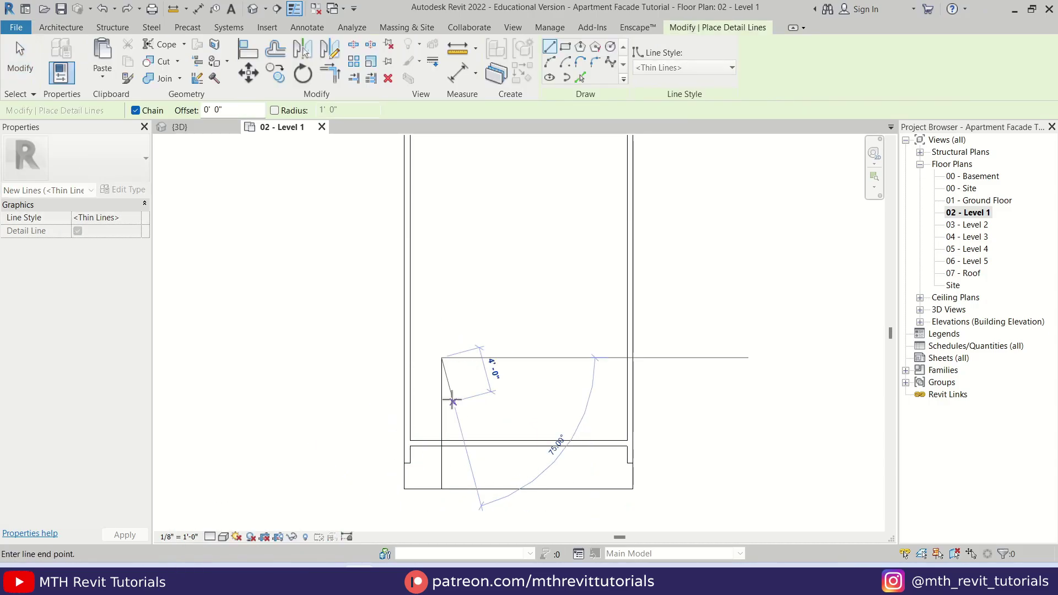
pyautogui.click(441, 347)
pyautogui.press('Escape')
pyautogui.press('Escape')
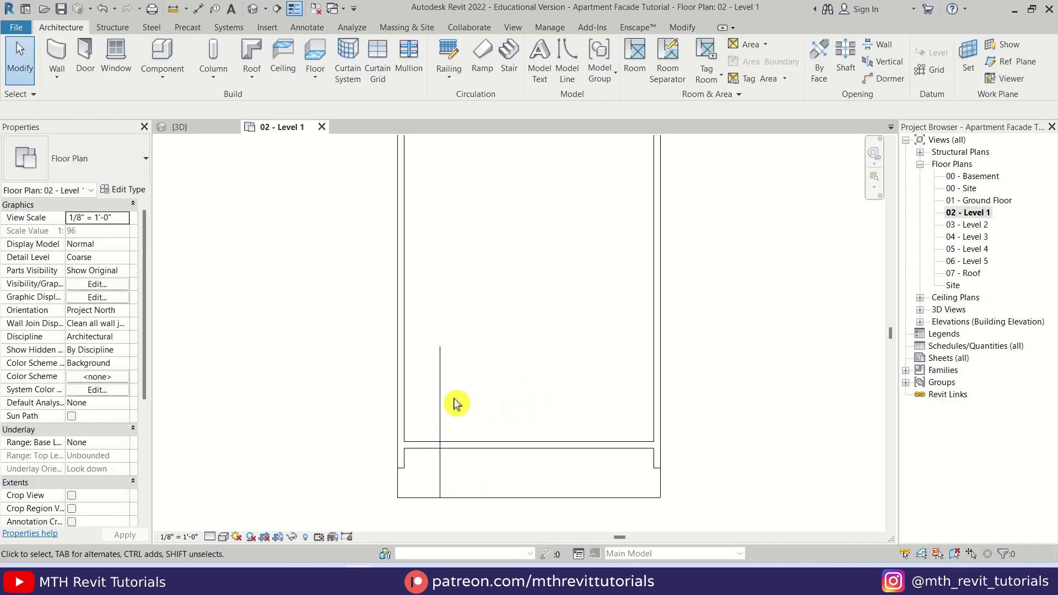
# Draw four more parallel thin detail lines, each about 11' 6" long, spaced across the floor between the first line and the right wall.
pyautogui.click(441, 408)
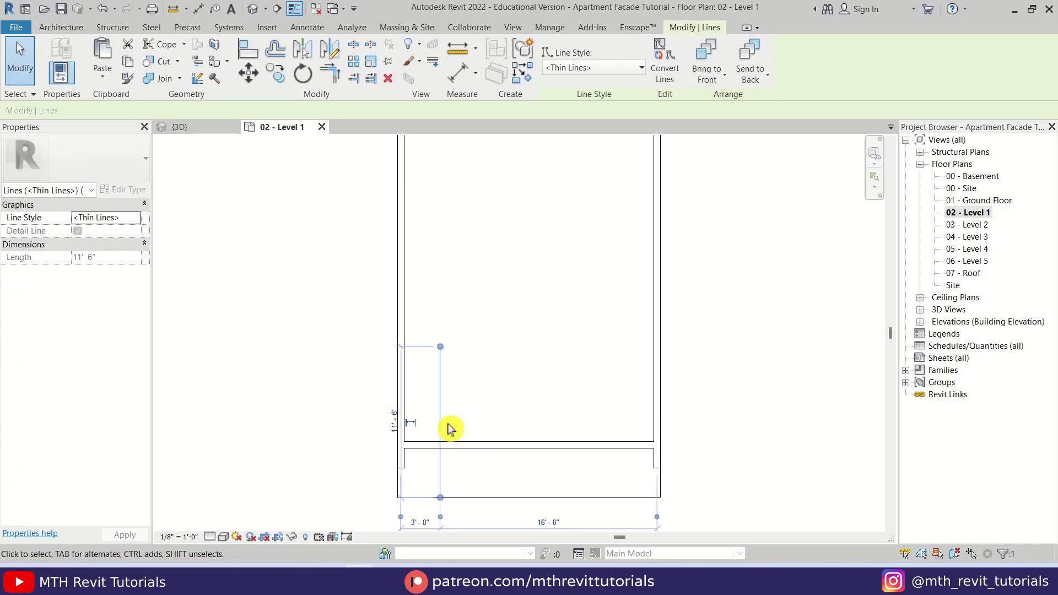
pyautogui.press('c')
pyautogui.press('s')
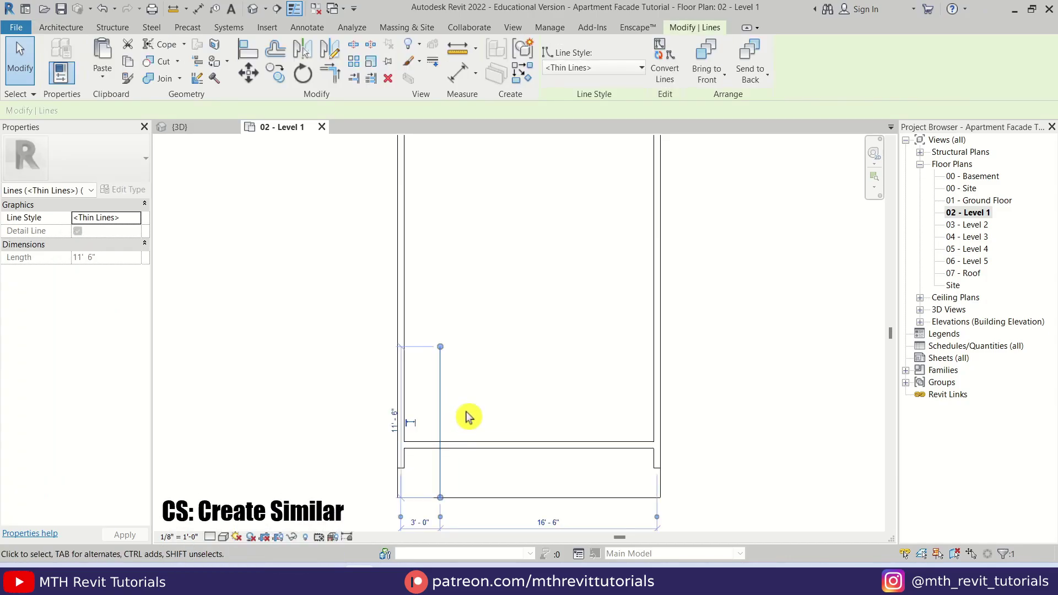
pyautogui.click(487, 498)
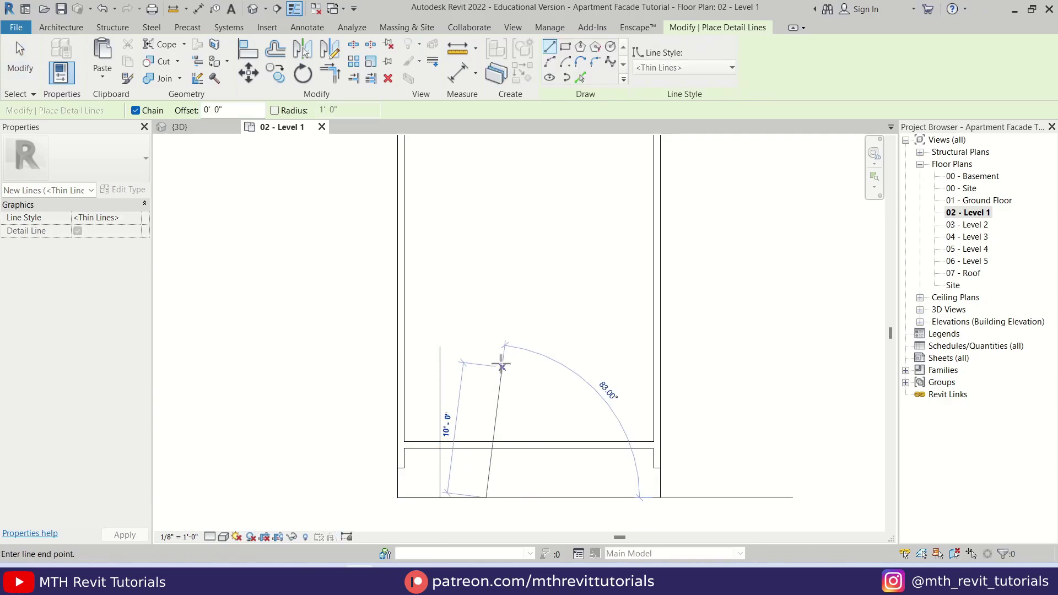
pyautogui.click(486, 346)
pyautogui.press('Escape')
pyautogui.click(532, 347)
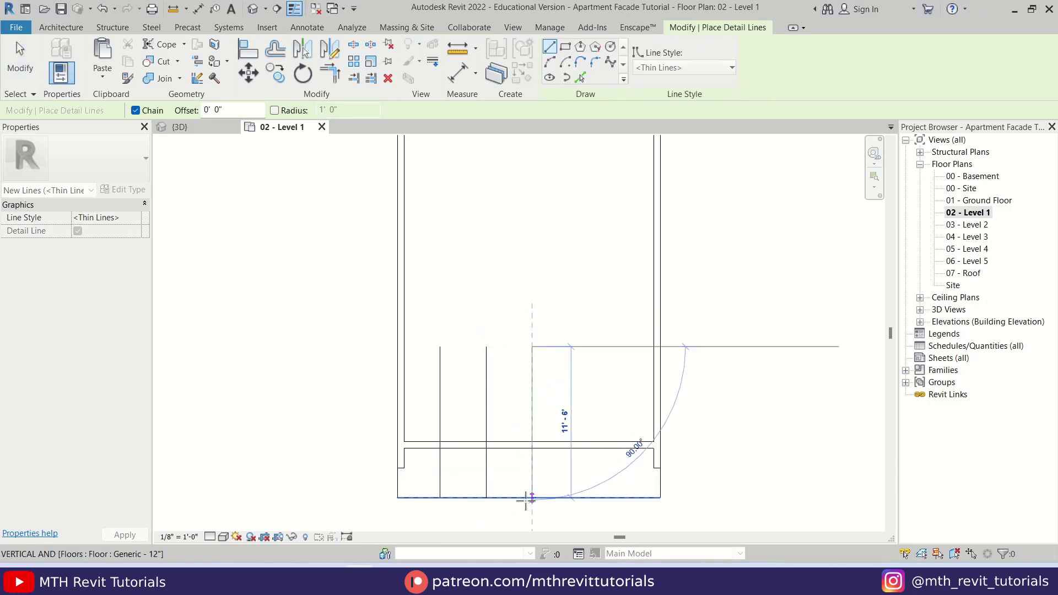
pyautogui.click(531, 497)
pyautogui.press('Escape')
pyautogui.click(565, 347)
pyautogui.click(565, 498)
pyautogui.press('Escape')
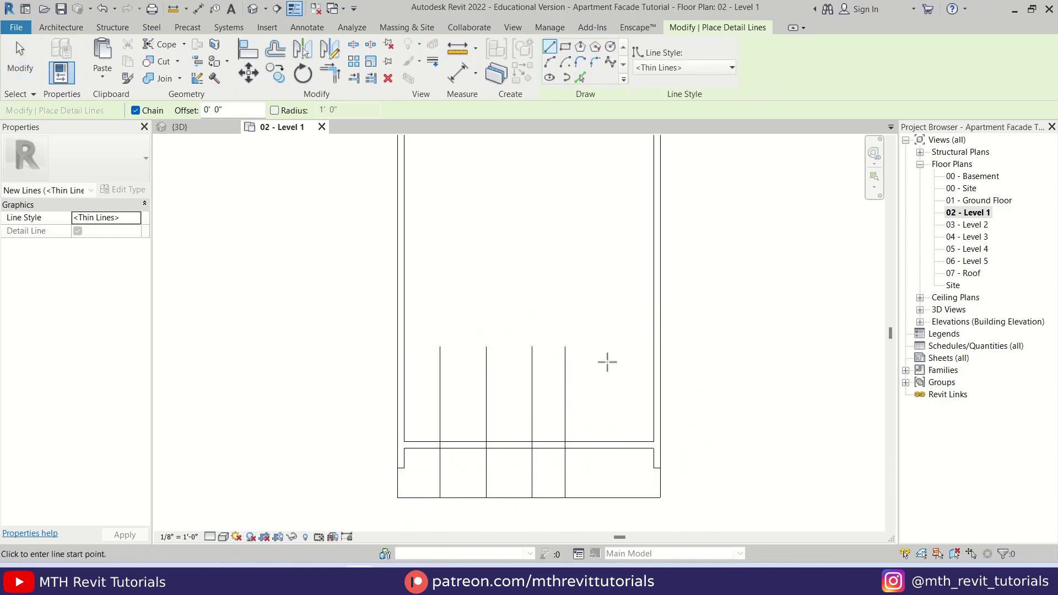
pyautogui.click(604, 346)
pyautogui.click(604, 498)
pyautogui.press('Escape')
pyautogui.press('Escape')
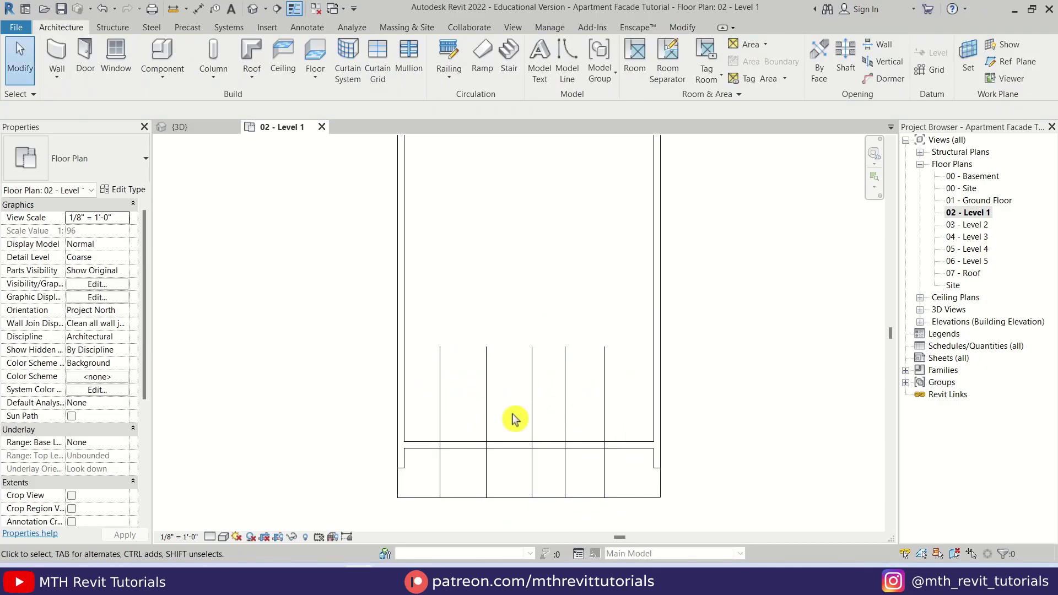
# Place one continuous aligned dimension string from the left wall's inner face across all five detail lines to the right wall's inner face.
pyautogui.press('i')
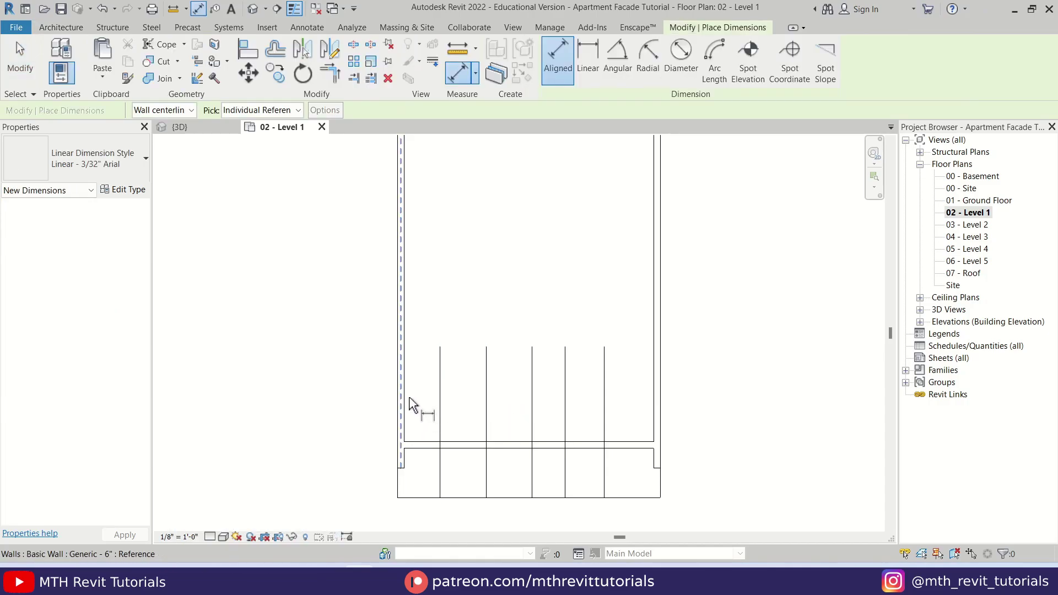
pyautogui.click(406, 412)
pyautogui.click(440, 421)
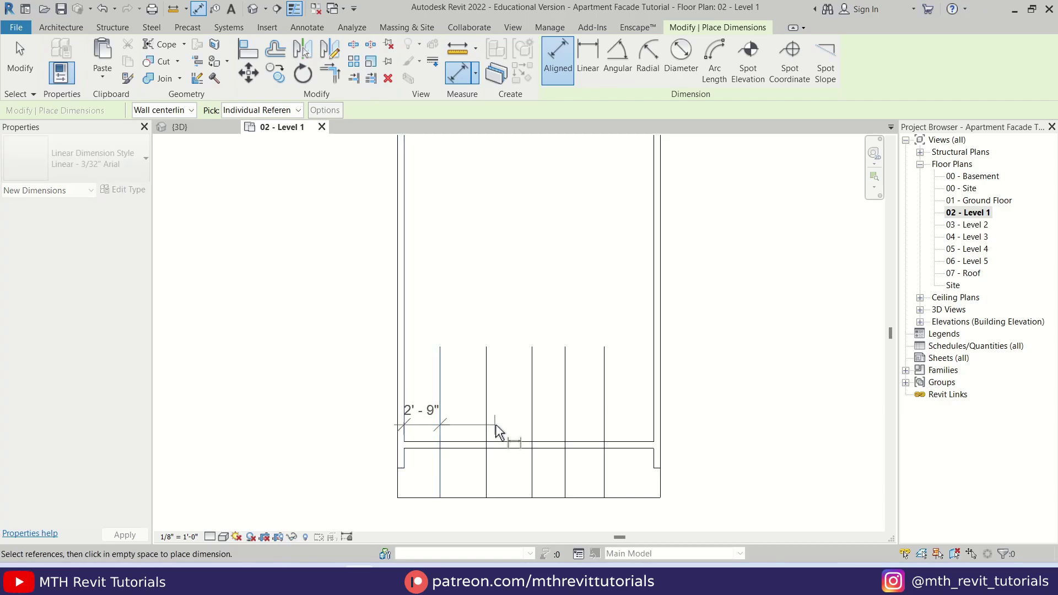
pyautogui.click(487, 428)
pyautogui.click(533, 425)
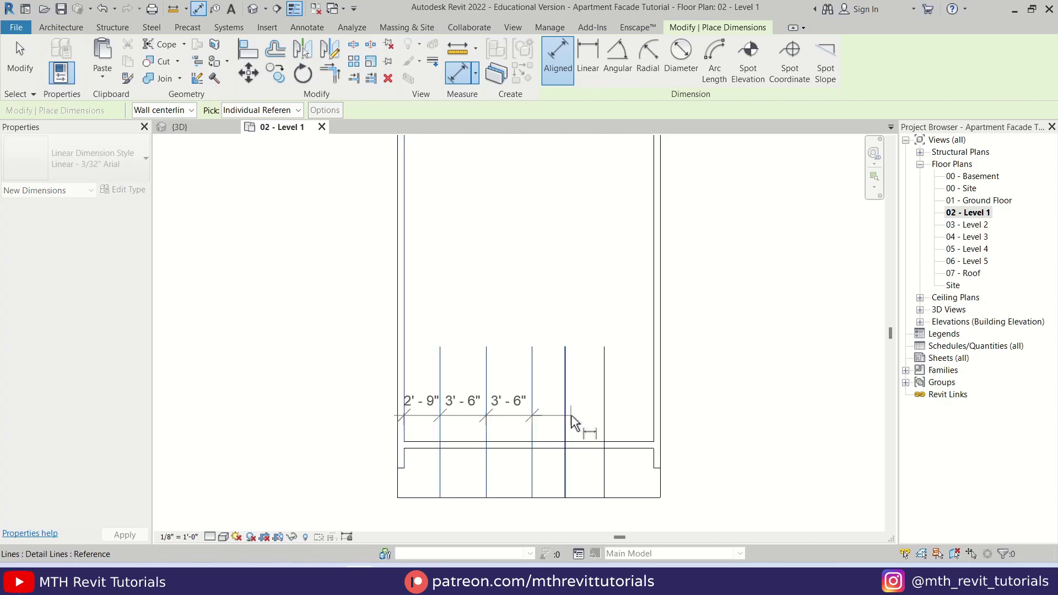
pyautogui.click(566, 417)
pyautogui.click(605, 412)
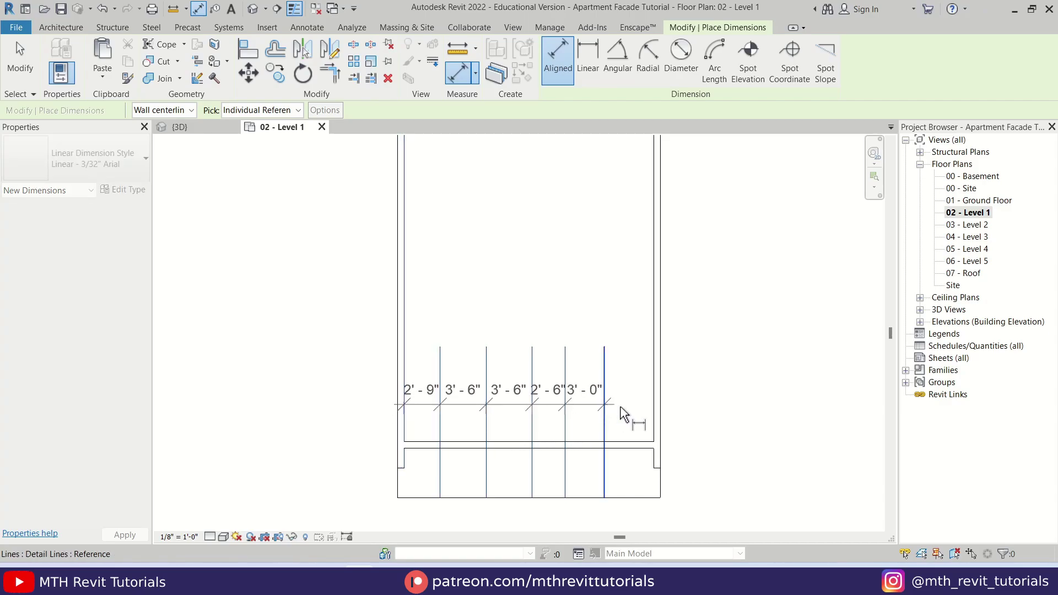
pyautogui.click(653, 417)
pyautogui.click(717, 407)
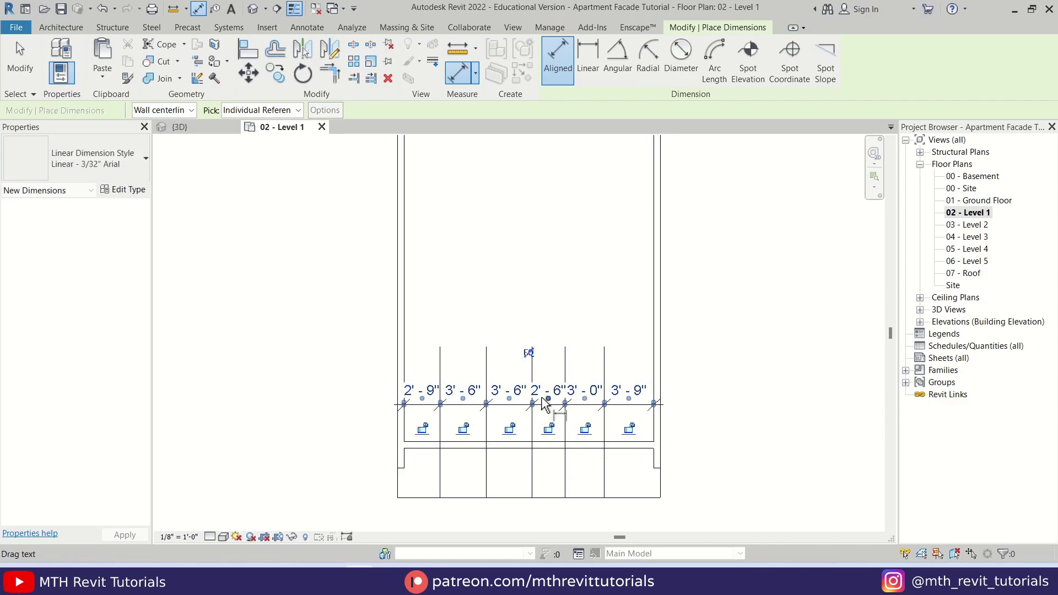
# Apply the equality constraint to the dimension string so the five detail lines are evenly spaced between the side walls.
pyautogui.scroll(1, 533, 364)
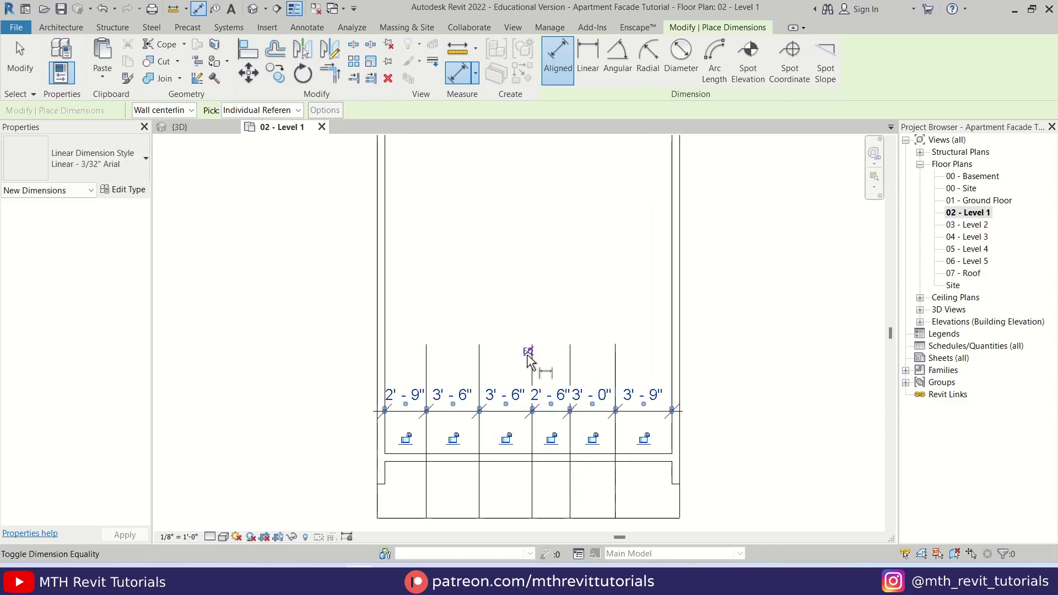
pyautogui.scroll(1, 529, 361)
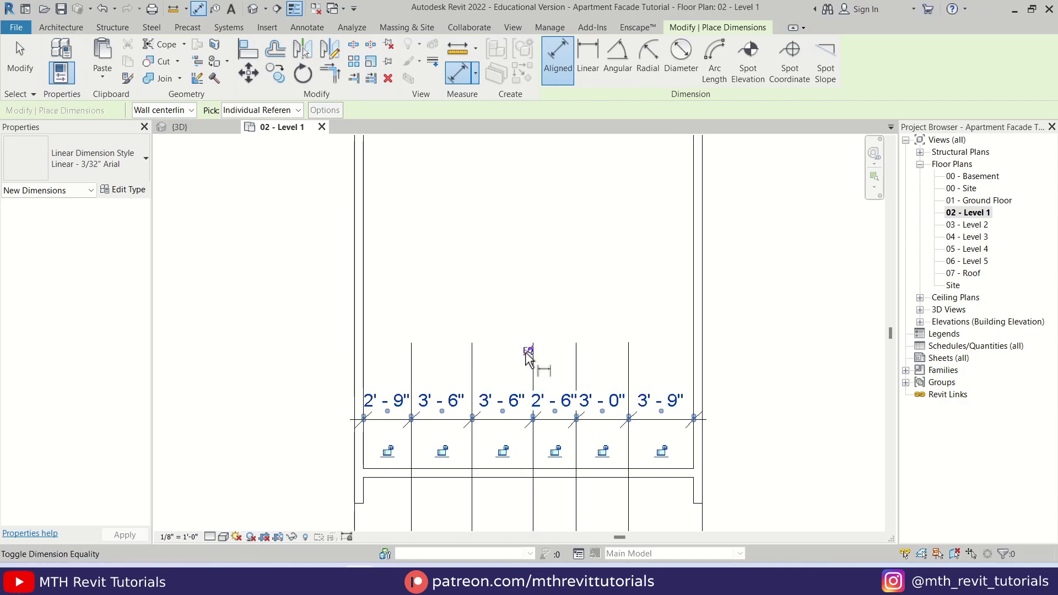
pyautogui.click(527, 351)
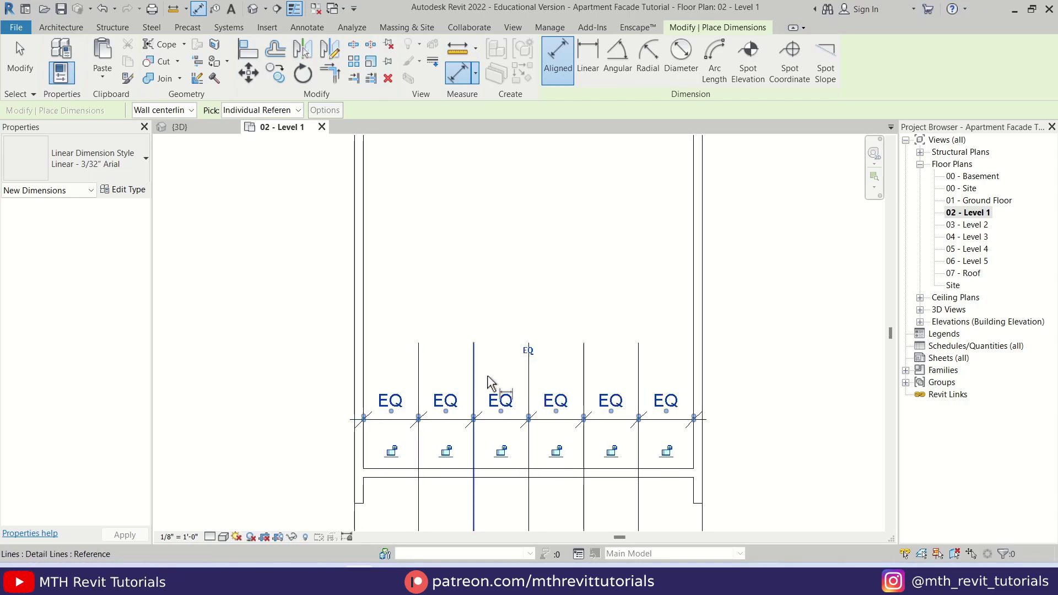
pyautogui.scroll(-1, 518, 379)
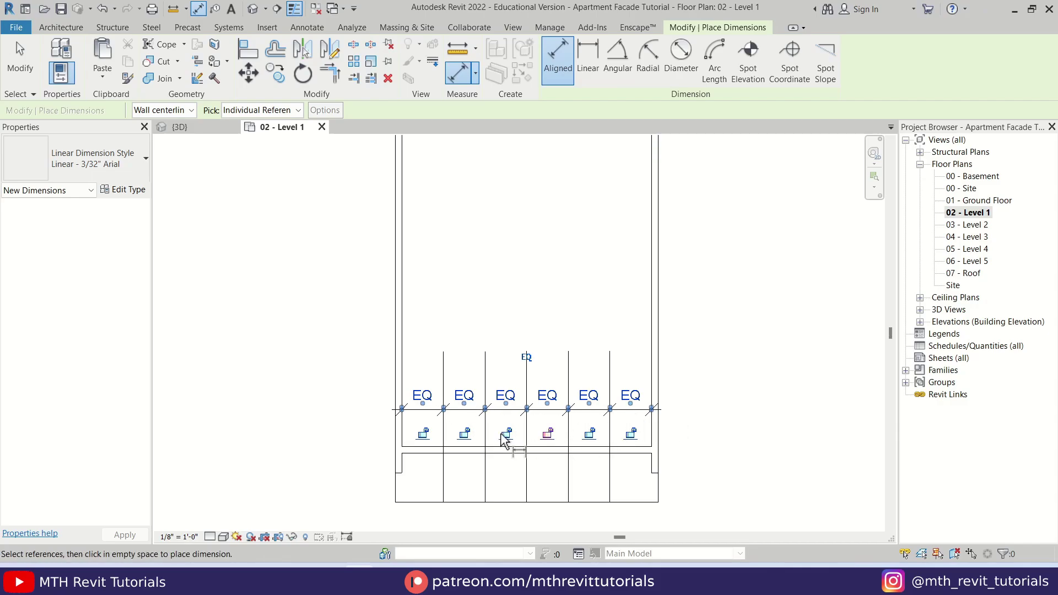
pyautogui.press('Escape')
pyautogui.press('Escape')
pyautogui.press('Escape')
# Delete the equal-spacing dimension string and unconstrain the detail lines.
pyautogui.click(633, 411)
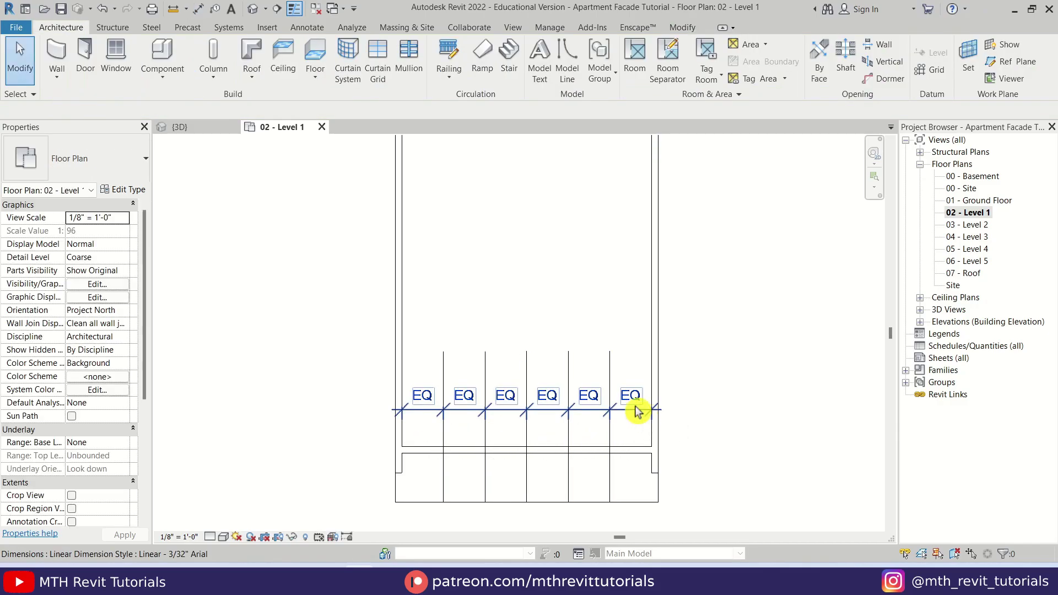
pyautogui.press('Delete')
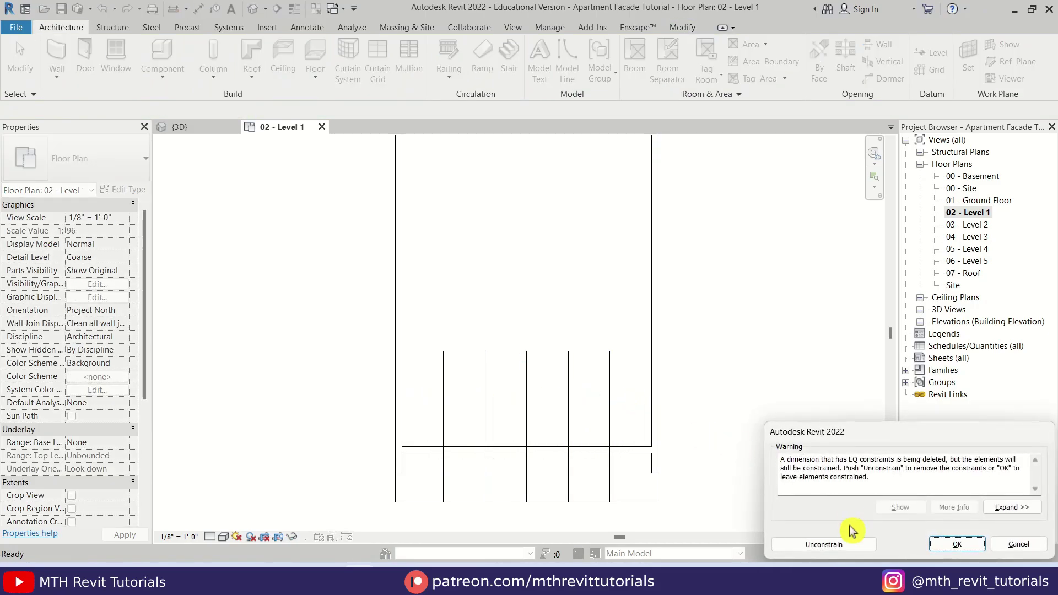
pyautogui.click(823, 544)
# Draw a diagonal Generic - 6" wall, located by Finish Face: Exterior, from the cross wall's right end to the rightmost guide line's front end.
pyautogui.scroll(2, 689, 437)
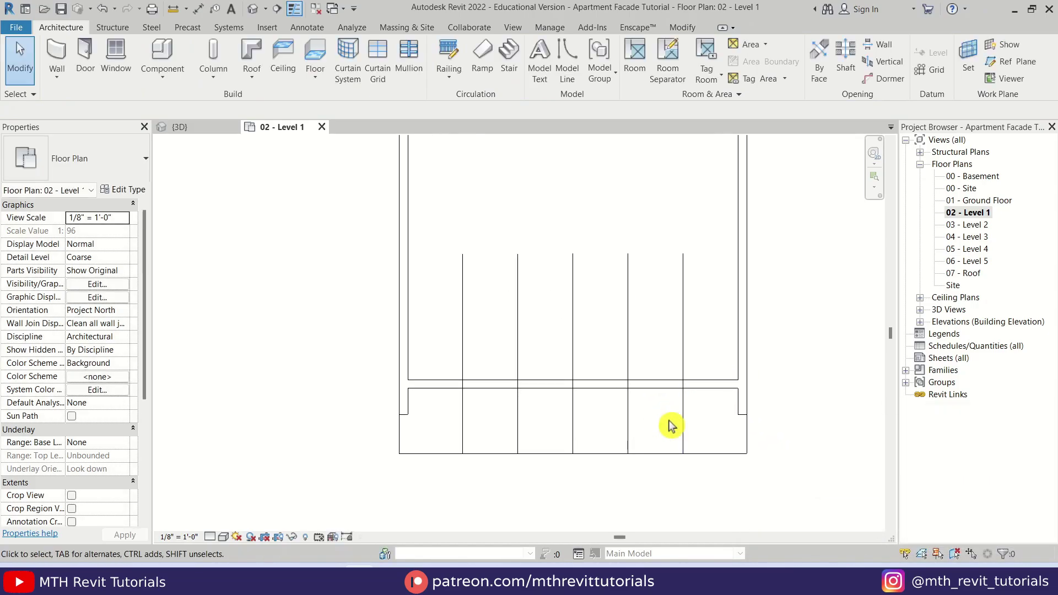
pyautogui.scroll(1, 709, 402)
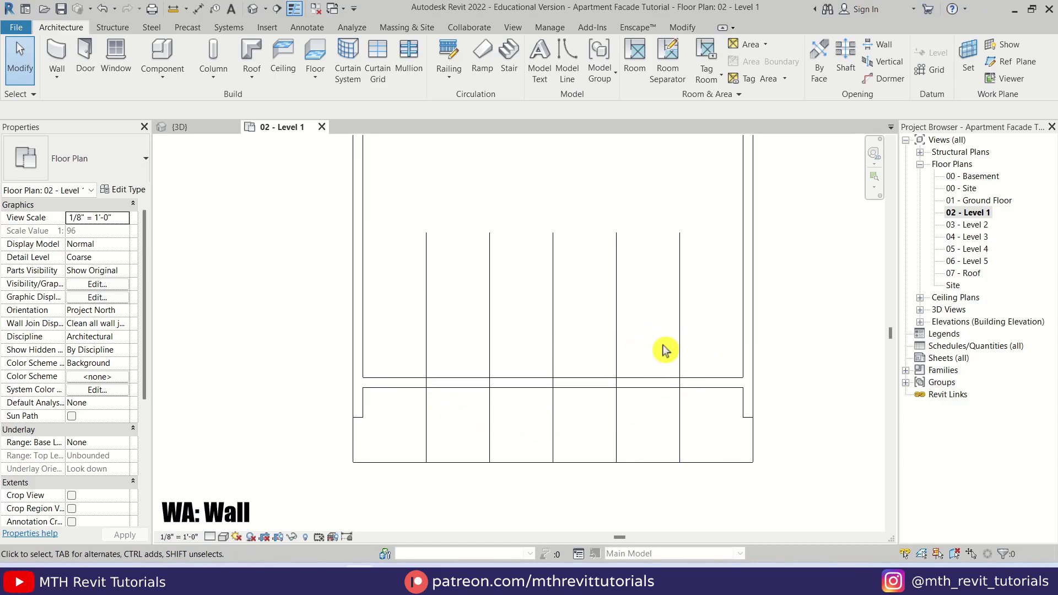
pyautogui.press('a')
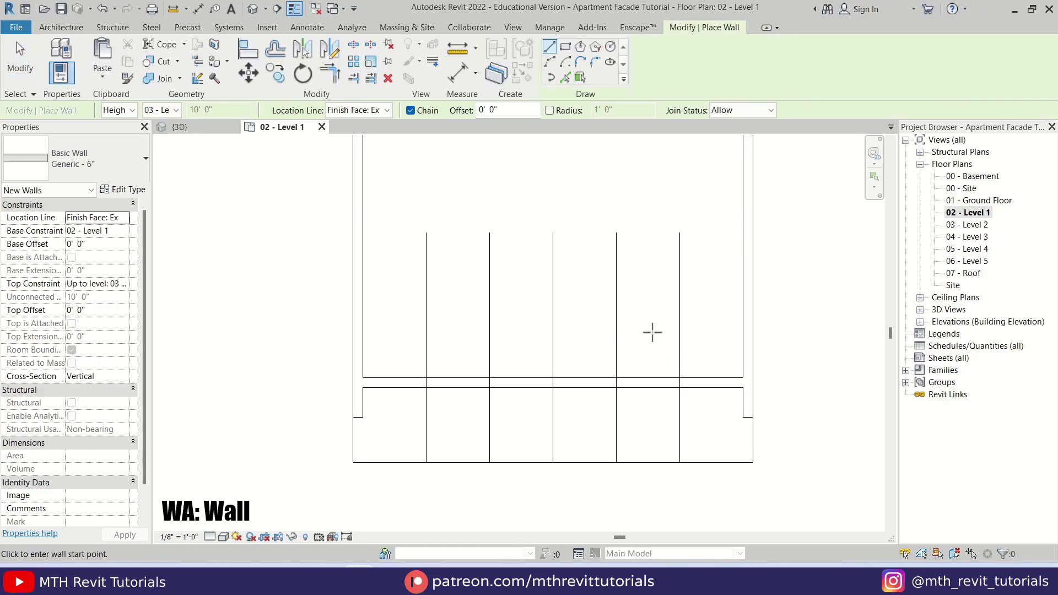
pyautogui.click(357, 417)
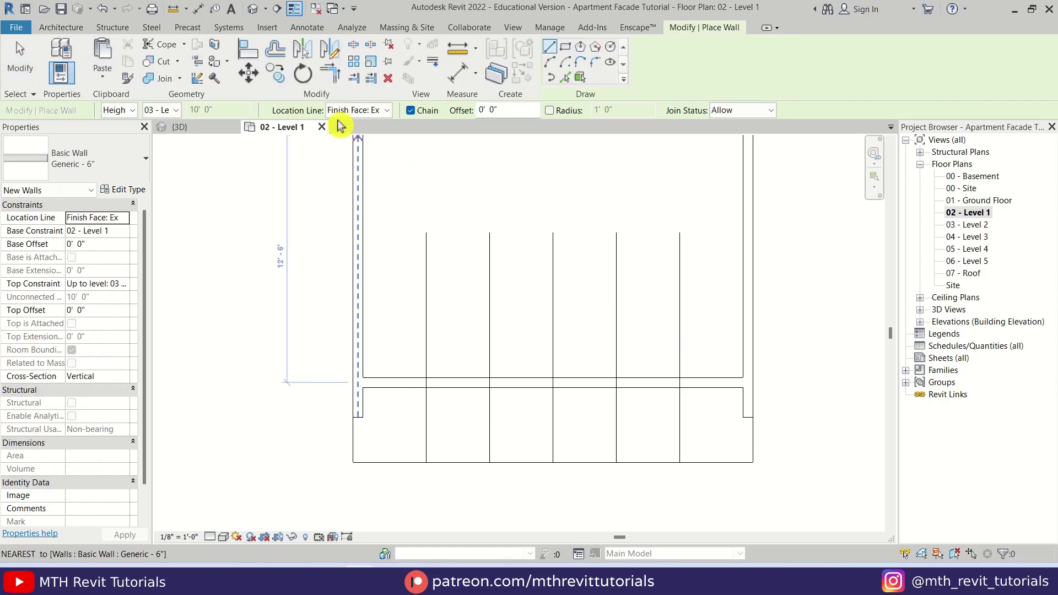
pyautogui.click(365, 112)
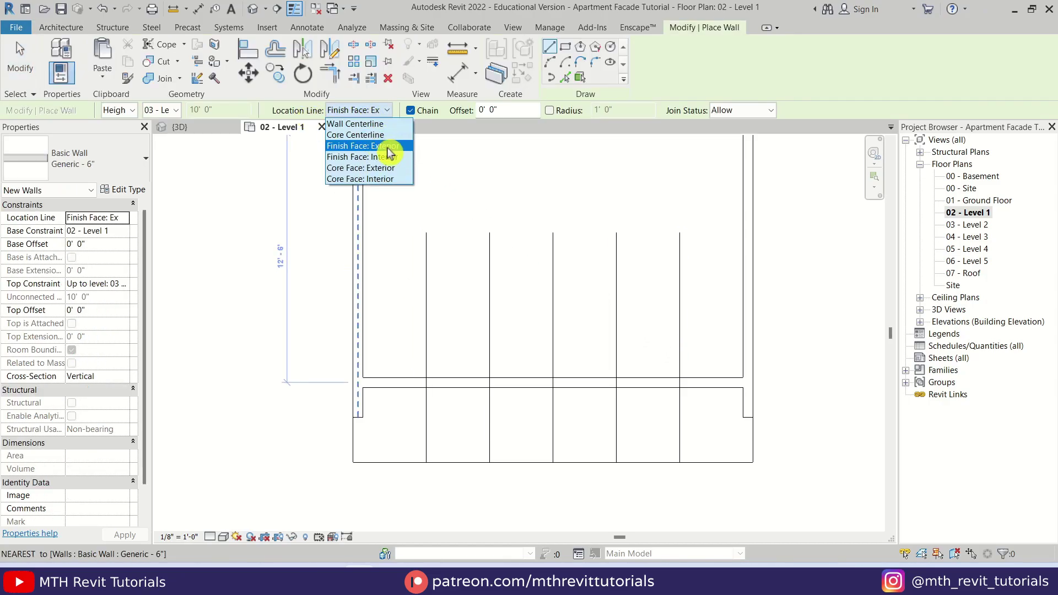
pyautogui.click(402, 147)
pyautogui.scroll(4, 732, 397)
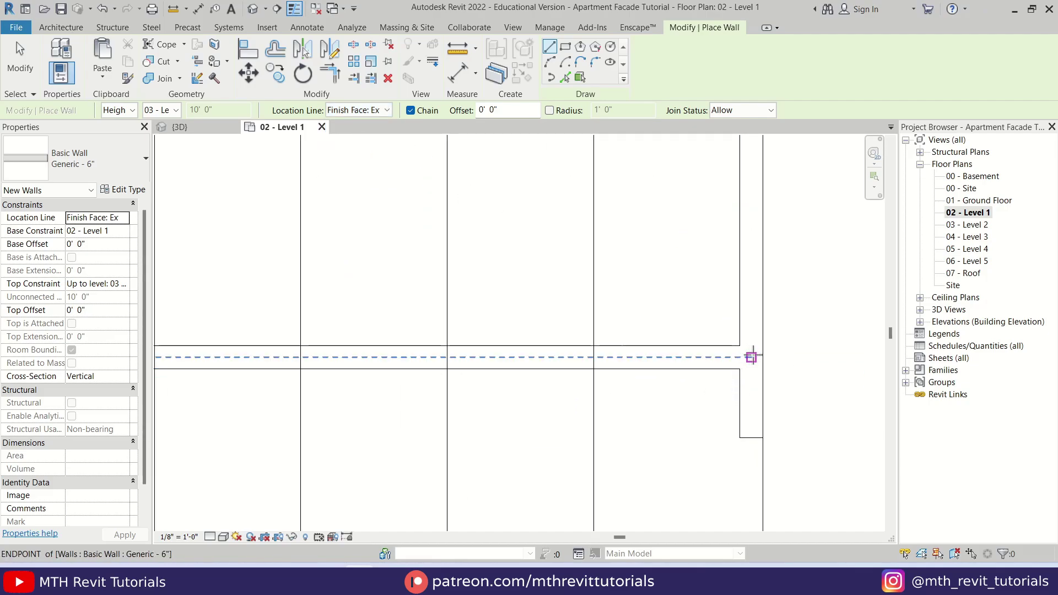
pyautogui.click(751, 357)
pyautogui.scroll(-2, 754, 357)
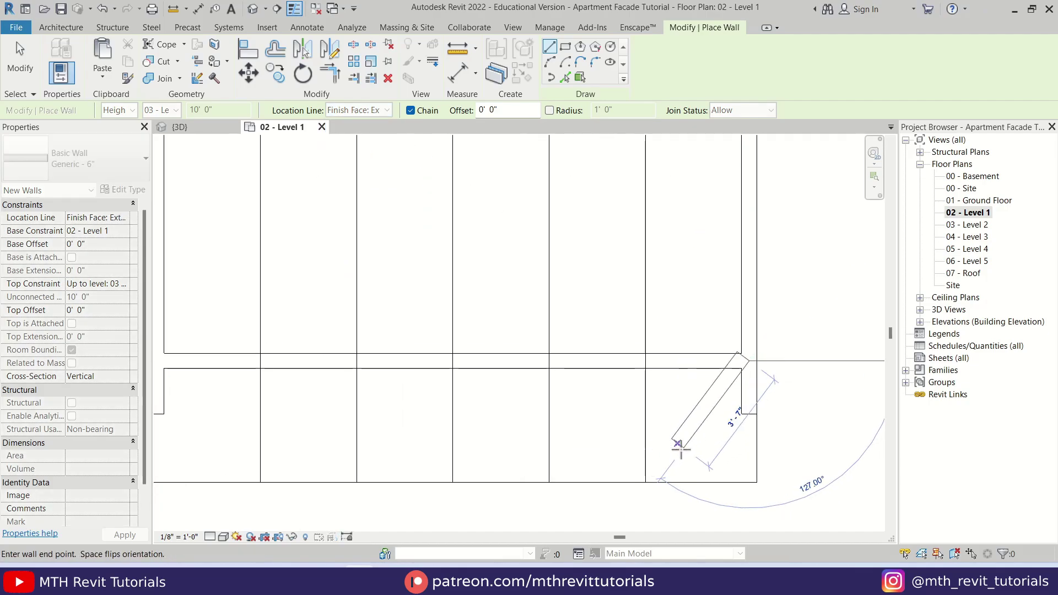
pyautogui.click(647, 481)
pyautogui.press('Escape')
pyautogui.press('Escape')
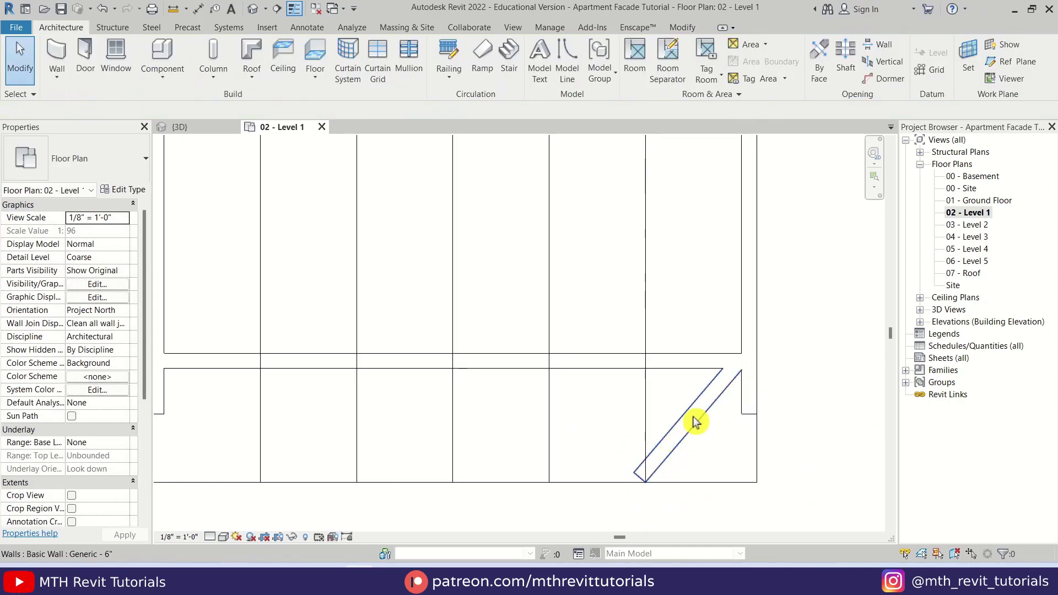
# Mirror a copy of the diagonal wall about the rightmost guide line to form a V shape.
pyautogui.click(694, 422)
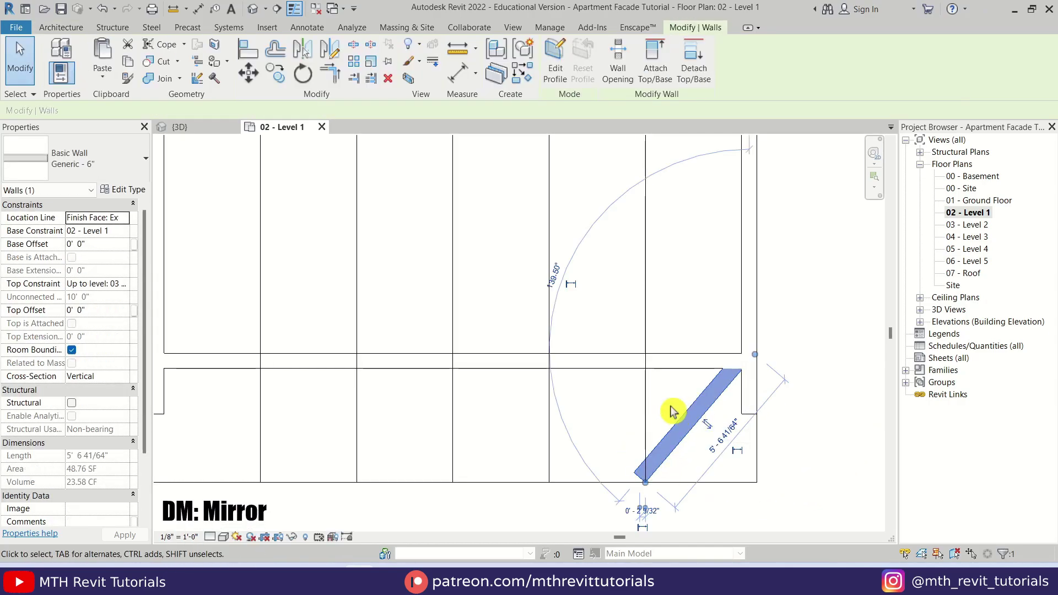
pyautogui.press('d')
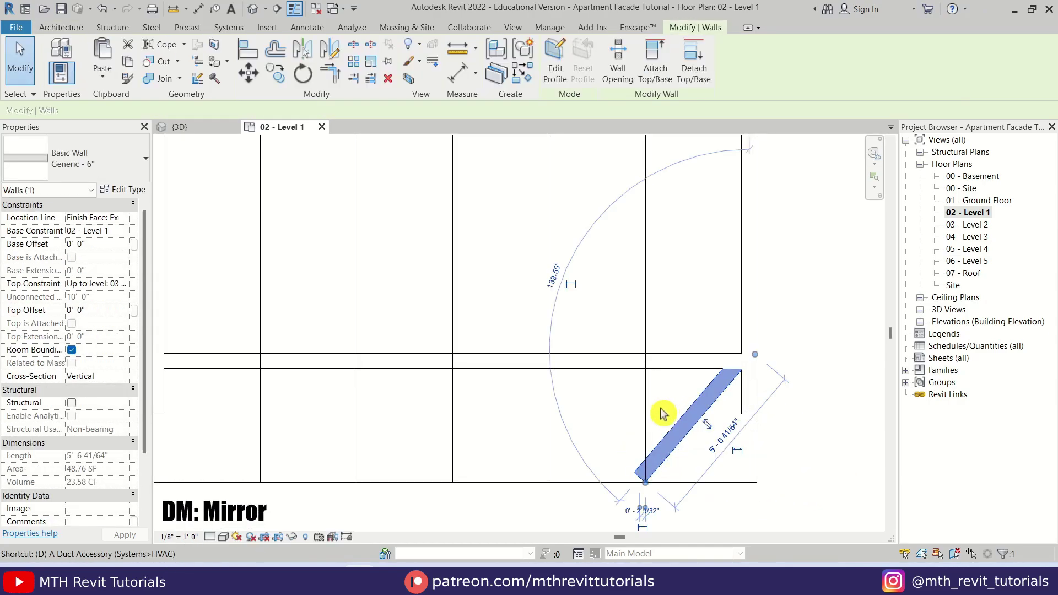
pyautogui.press('m')
pyautogui.click(645, 399)
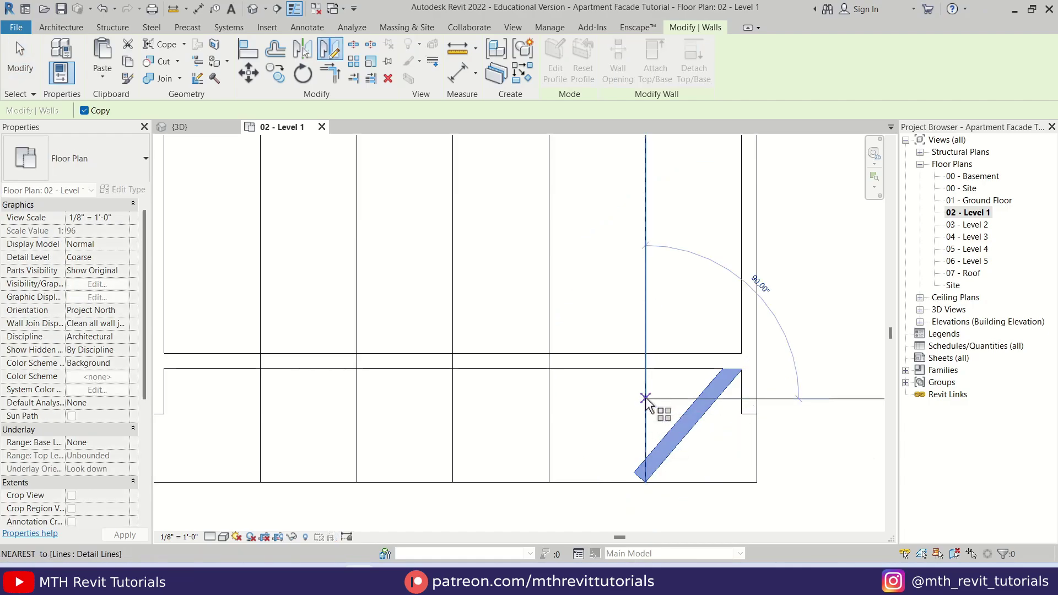
pyautogui.click(646, 354)
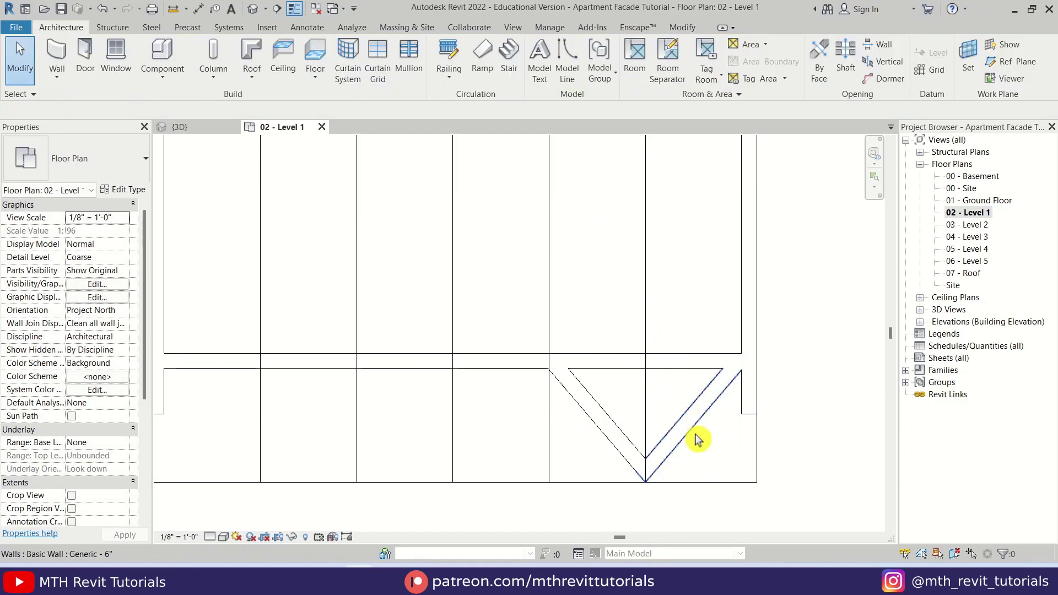
# Copy the V-shaped wall pair from the rightmost guide line to the middle and leftmost guide lines, using their upper endpoints as references.
pyautogui.click(695, 430)
pyautogui.keyDown('ctrl'); pyautogui.click(618, 429); pyautogui.keyUp('ctrl')
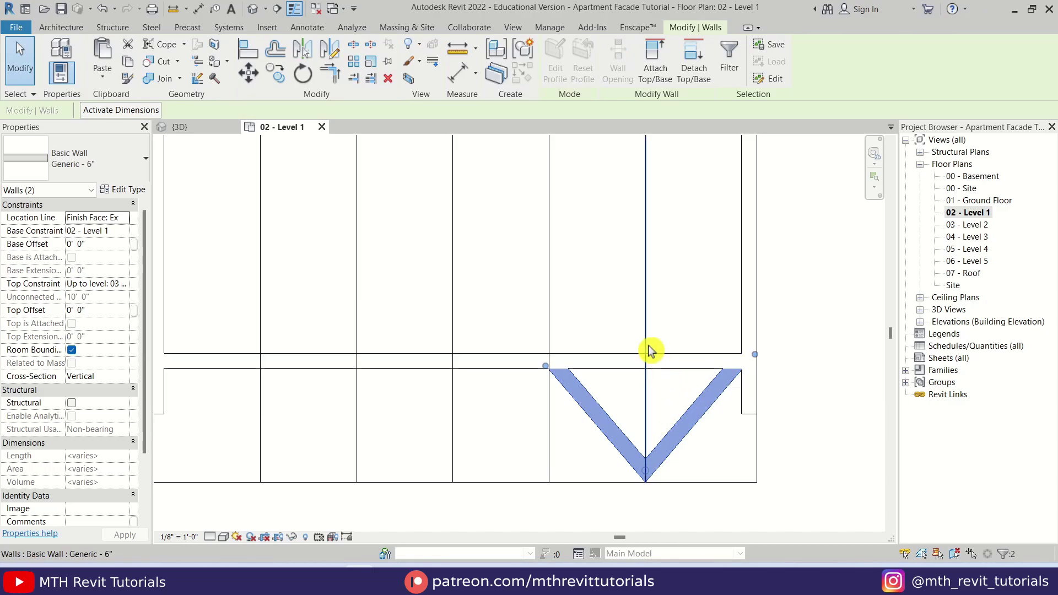
pyautogui.press('c')
pyautogui.press('o')
pyautogui.scroll(-1, 661, 380)
pyautogui.scroll(-1, 662, 384)
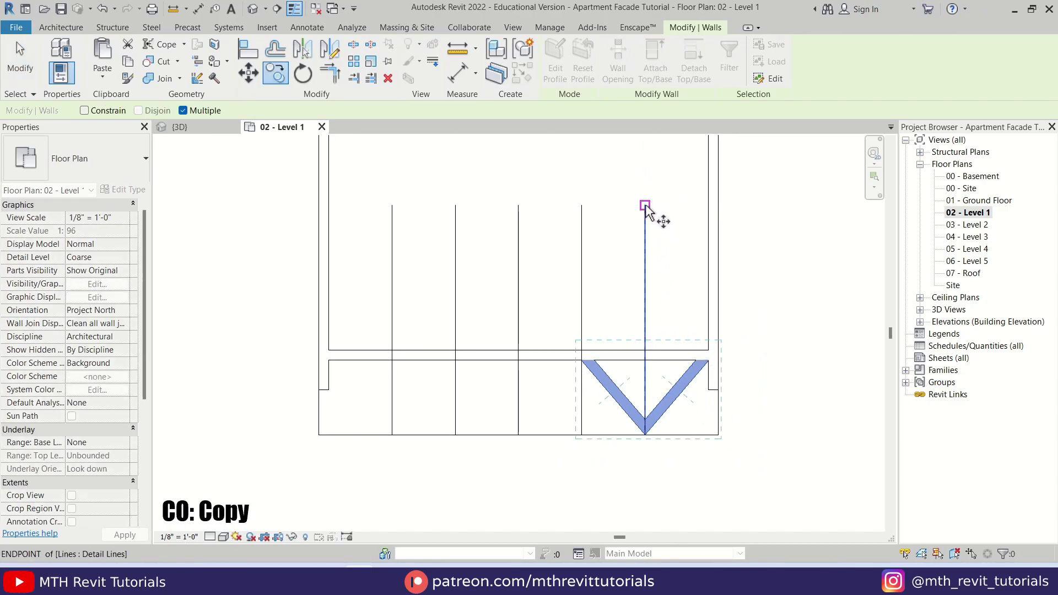
pyautogui.click(645, 183)
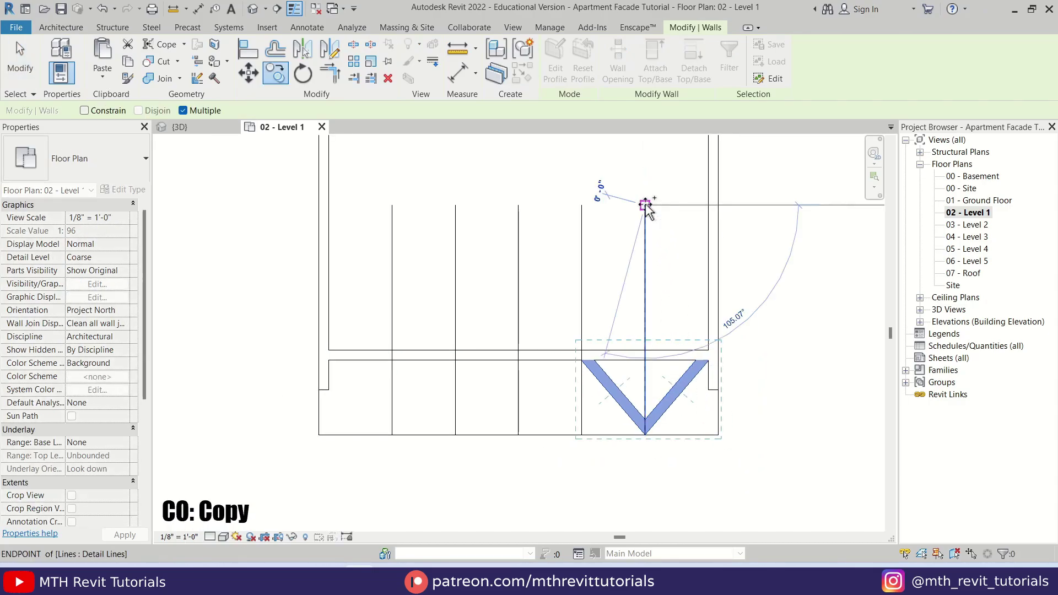
pyautogui.click(519, 205)
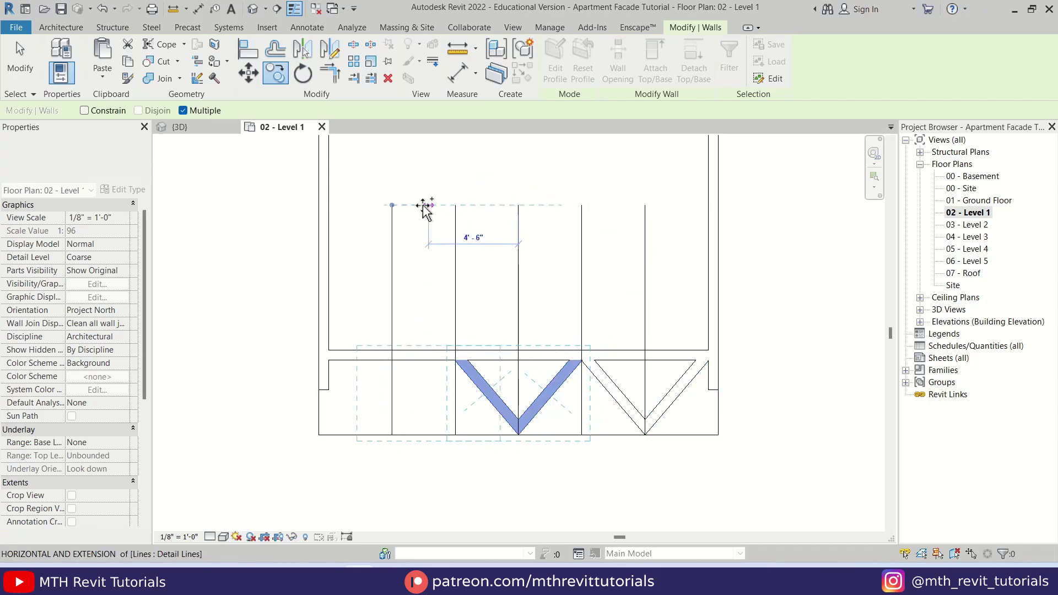
pyautogui.click(392, 205)
pyautogui.press('Escape')
pyautogui.press('Escape')
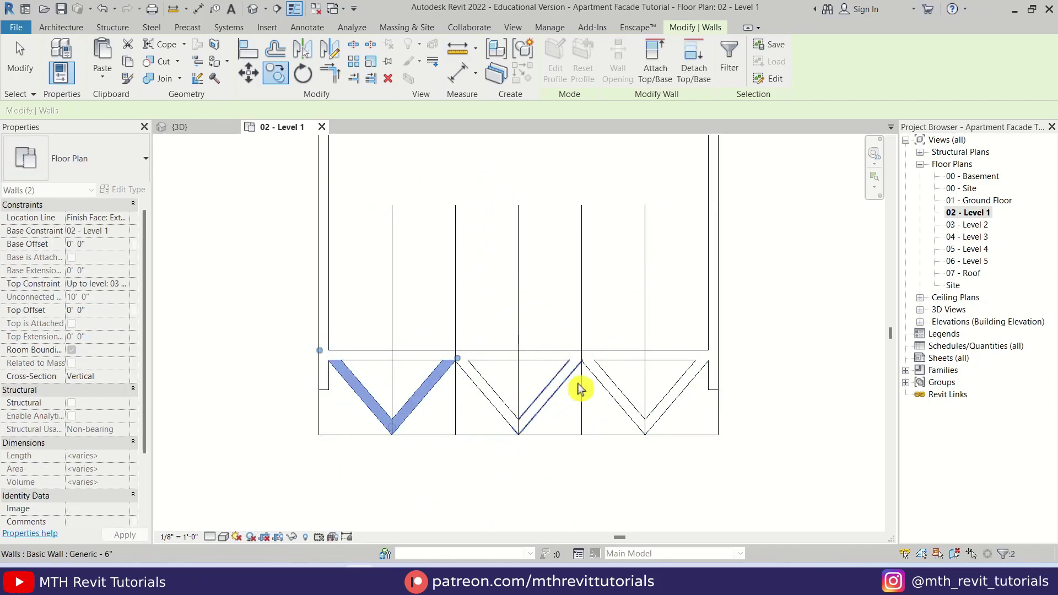
# Delete all five guide detail lines from the Level 1 plan.
pyautogui.moveTo(659, 246); pyautogui.dragTo(378, 279)
pyautogui.press('Delete')
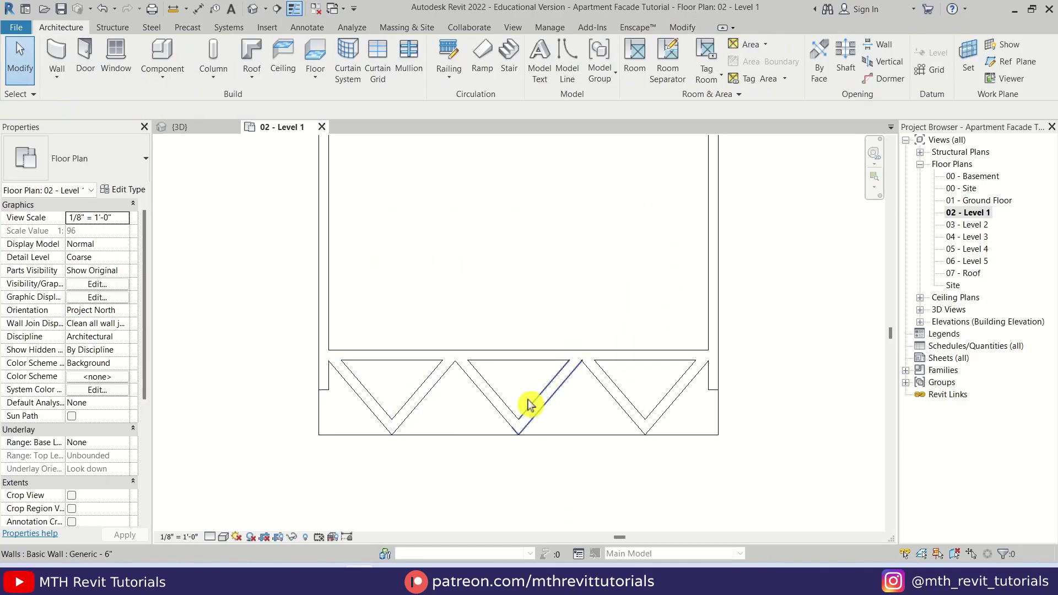
# Set up a Storefront curtain wall on Level 1 with an unconnected top and an 8' height.
pyautogui.scroll(1, 420, 364)
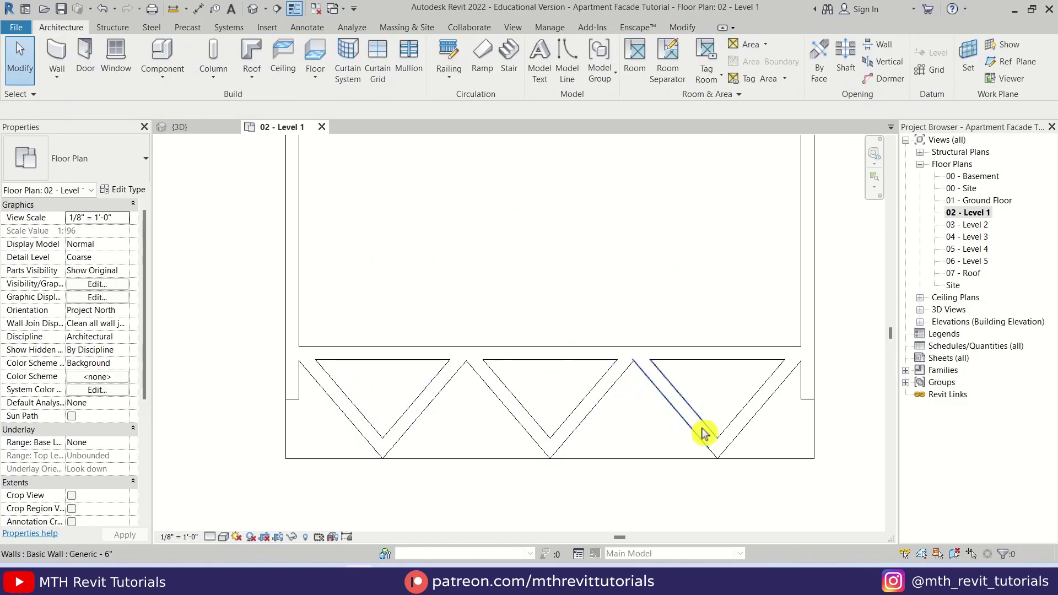
pyautogui.scroll(2, 672, 354)
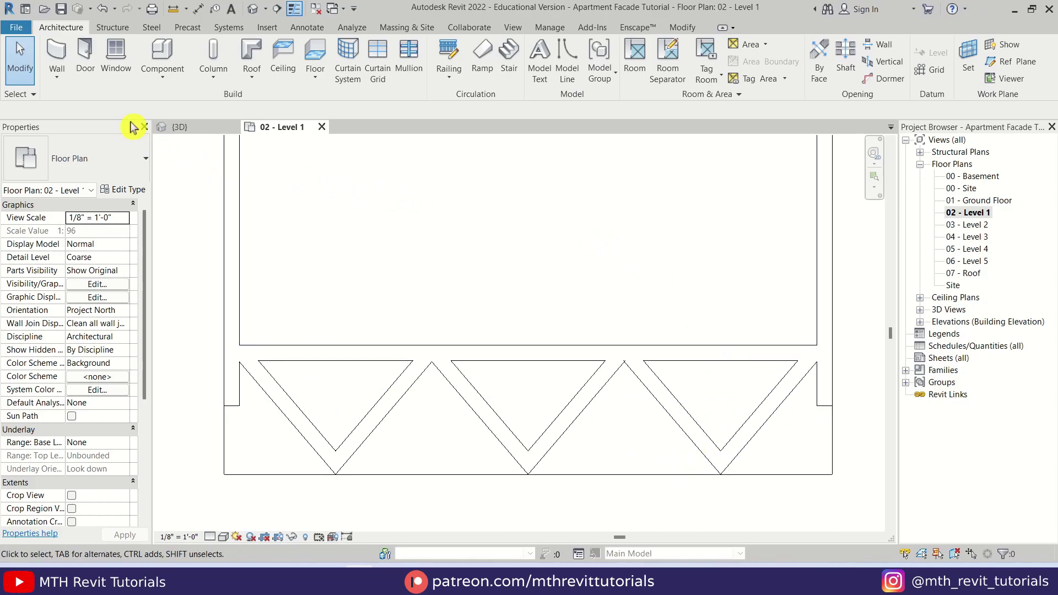
pyautogui.press('w')
pyautogui.press('a')
pyautogui.click(119, 163)
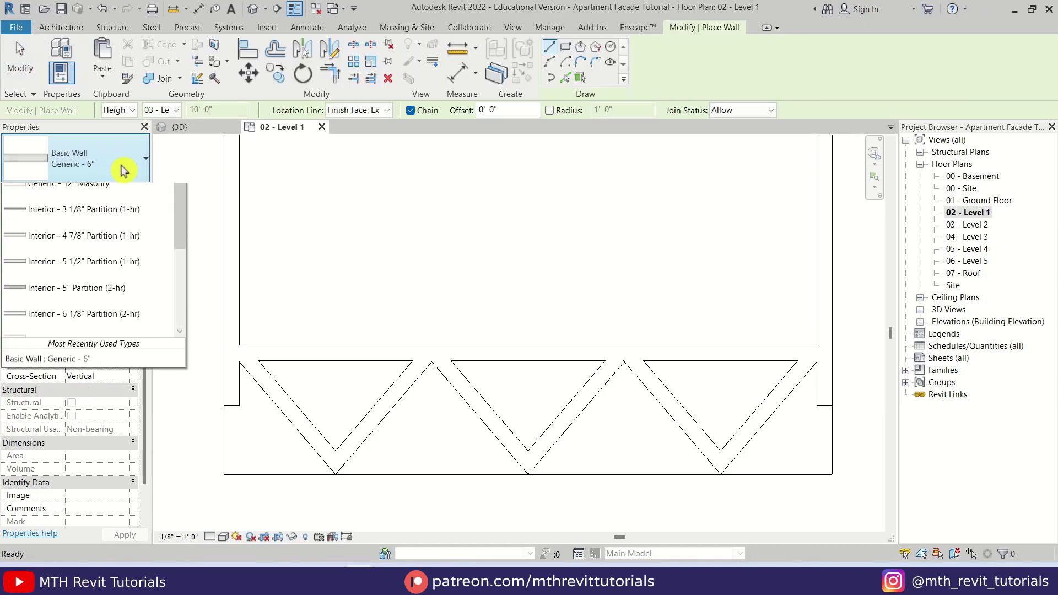
pyautogui.scroll(-3, 130, 205)
pyautogui.scroll(-2, 138, 485)
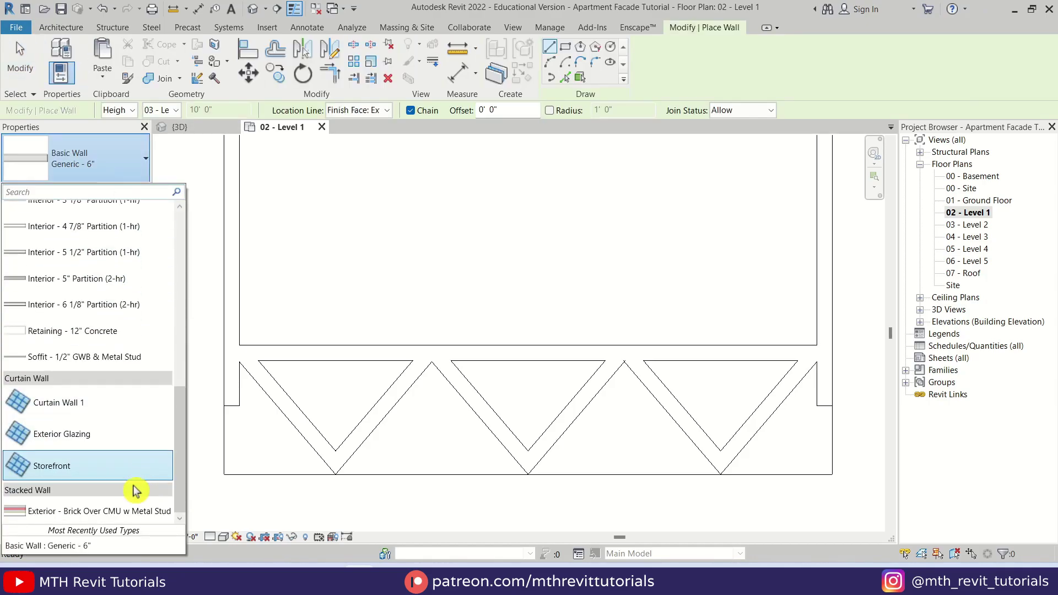
pyautogui.click(131, 475)
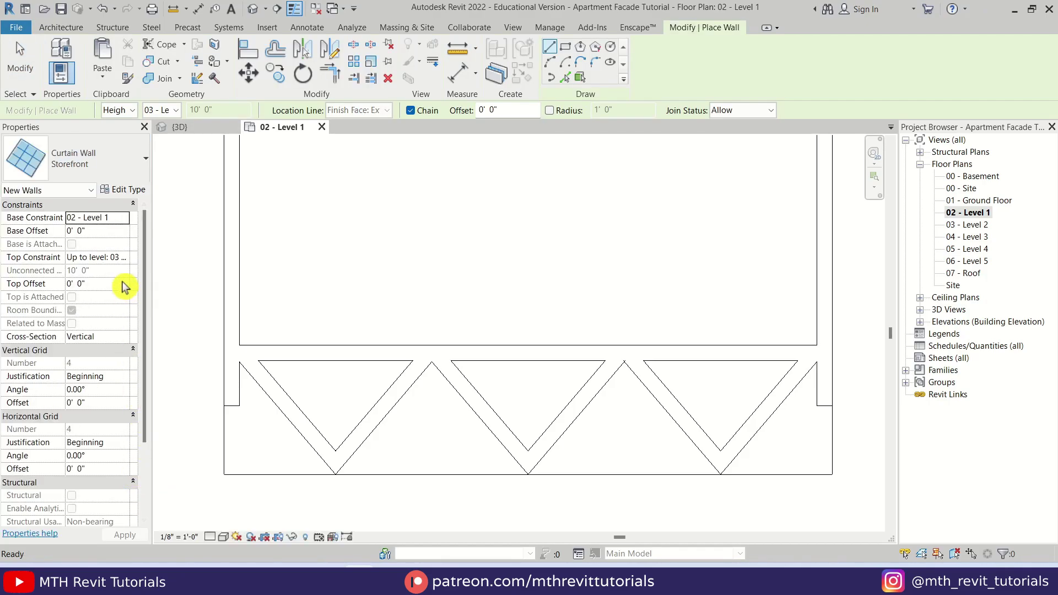
pyautogui.click(132, 261)
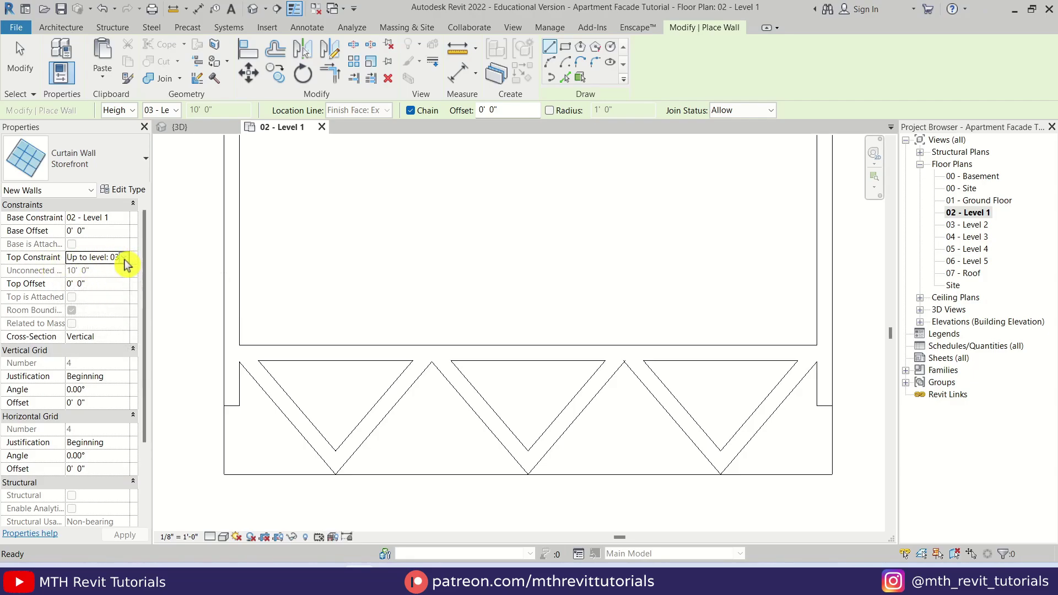
pyautogui.click(124, 258)
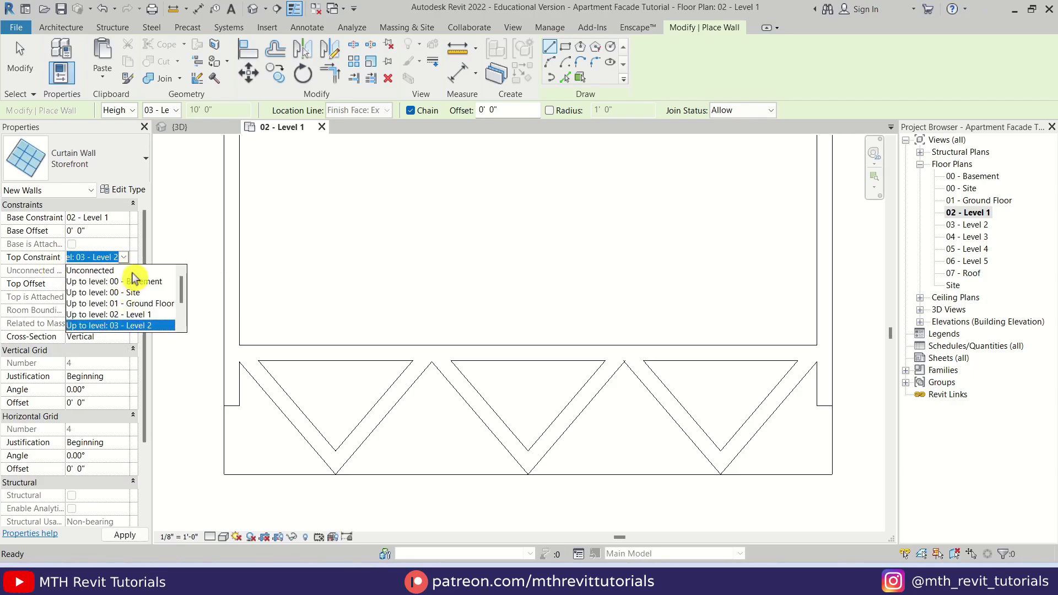
pyautogui.click(126, 271)
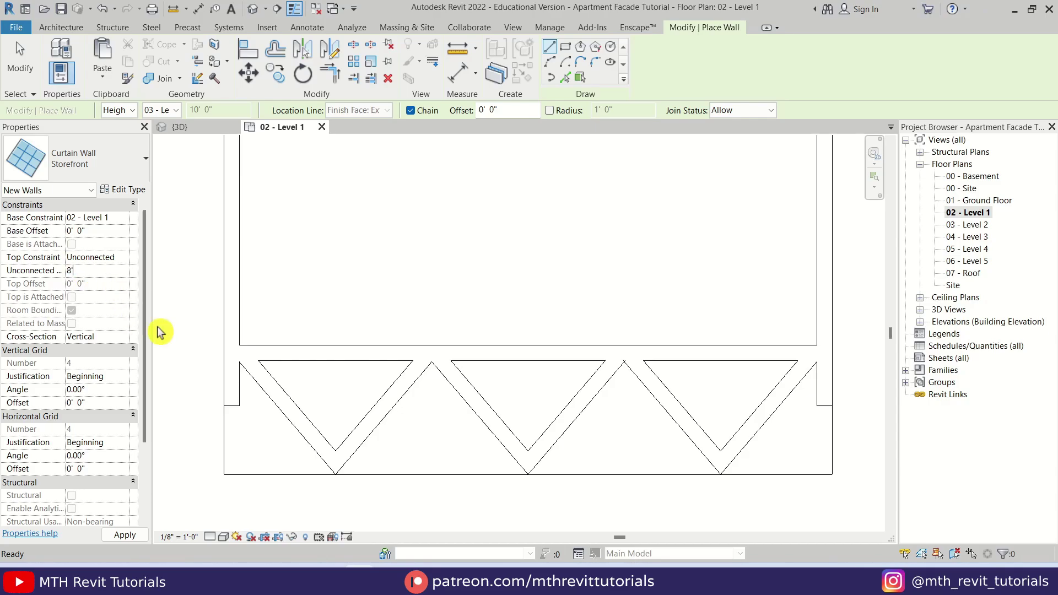
pyautogui.write('8')
# Place three Storefront curtain wall segments in the cross wall, one behind each V-shaped wall pair.
pyautogui.click(265, 350)
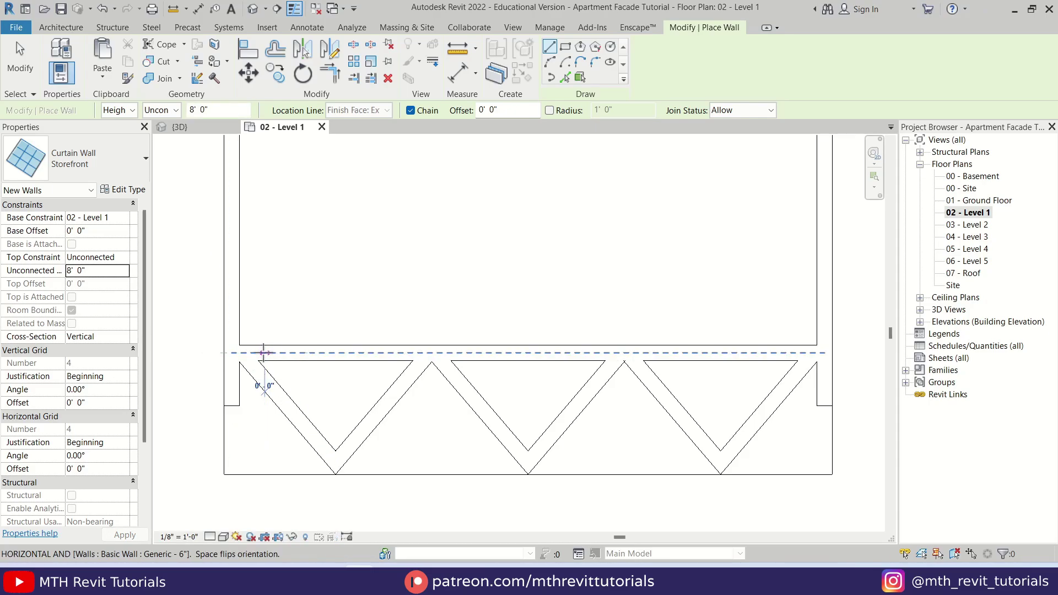
pyautogui.click(407, 351)
pyautogui.press('Escape')
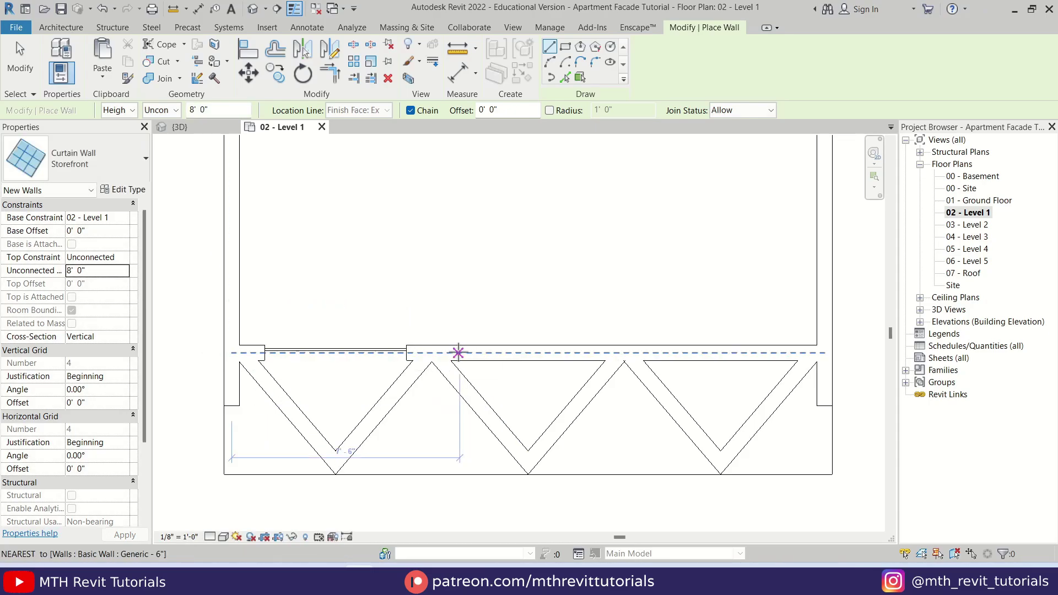
pyautogui.click(461, 352)
pyautogui.click(600, 353)
pyautogui.press('Escape')
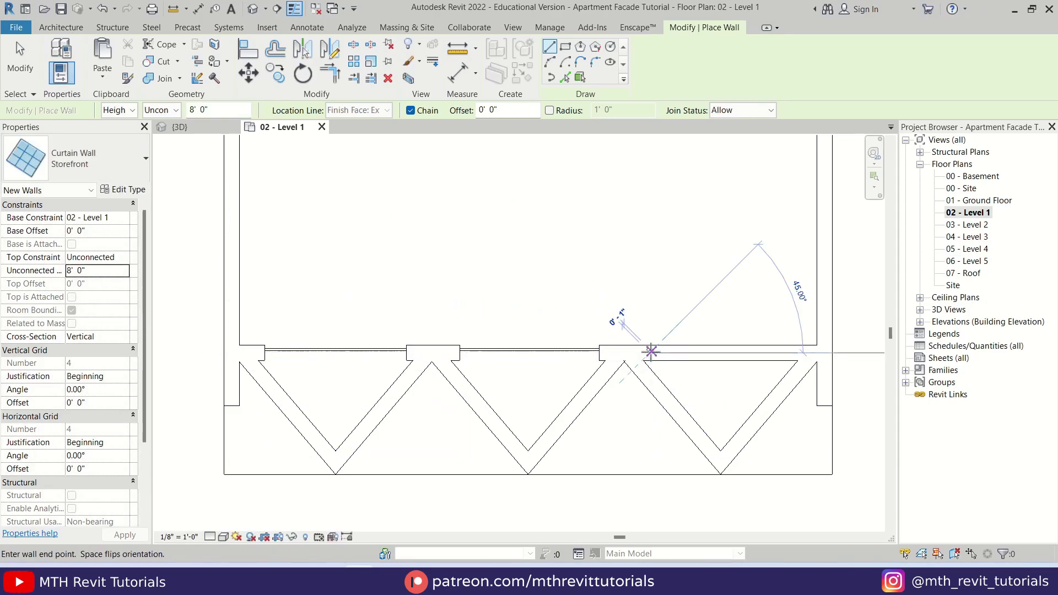
pyautogui.click(650, 352)
pyautogui.press('Escape')
pyautogui.press('Escape')
# In the 3D view, set the top constraint of the six diagonal walls, excluding the cross wall, to Up to level: 04 - Level 3.
pyautogui.click(253, 8)
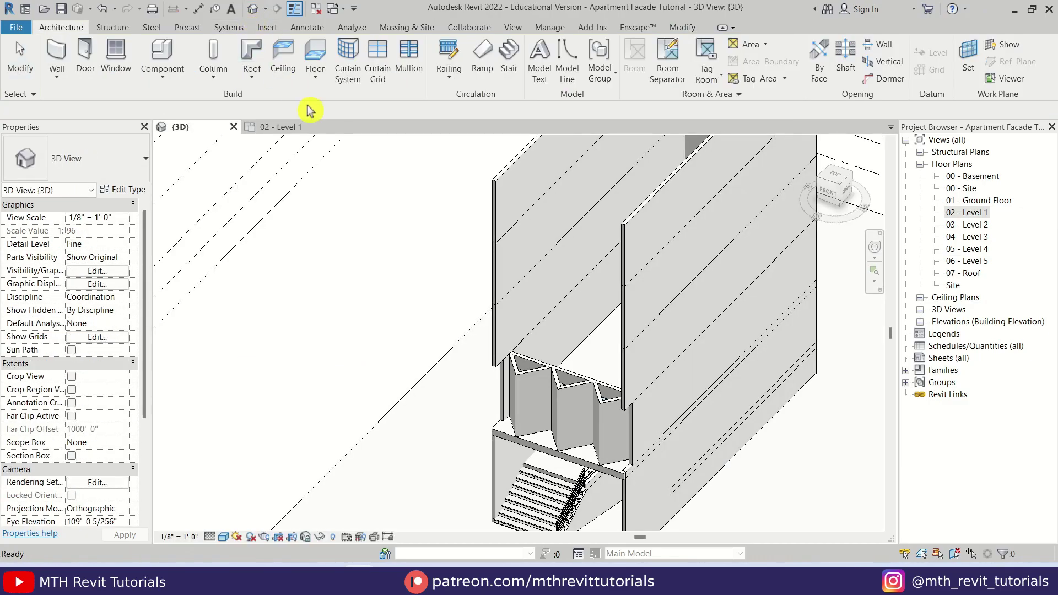
pyautogui.keyDown('shift'); pyautogui.moveTo(498, 414); pyautogui.dragTo(720, 420, button='middle'); pyautogui.keyUp('shift')
pyautogui.scroll(3, 717, 385)
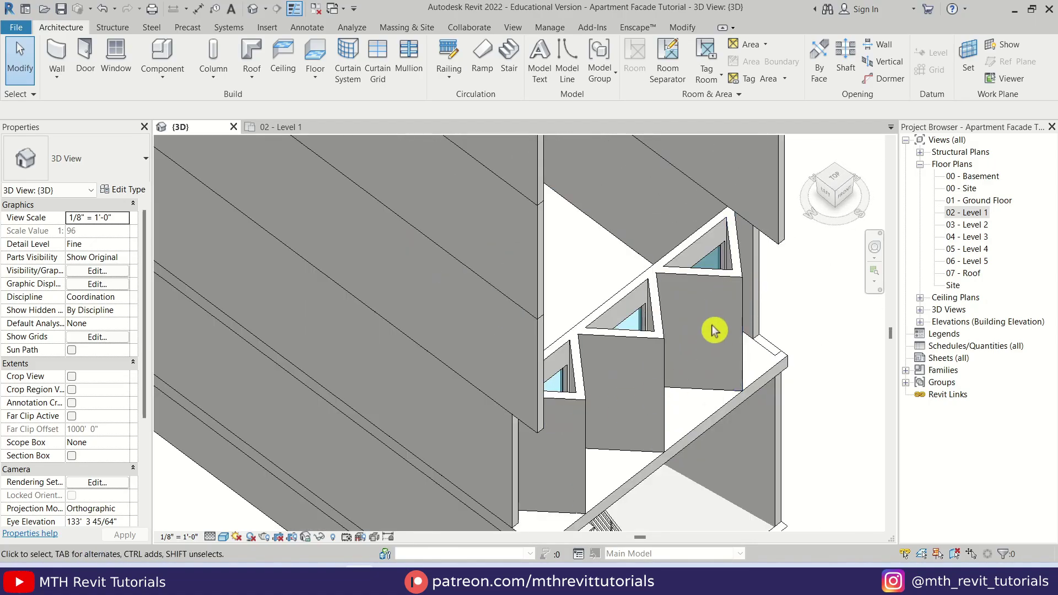
pyautogui.press('Tab')
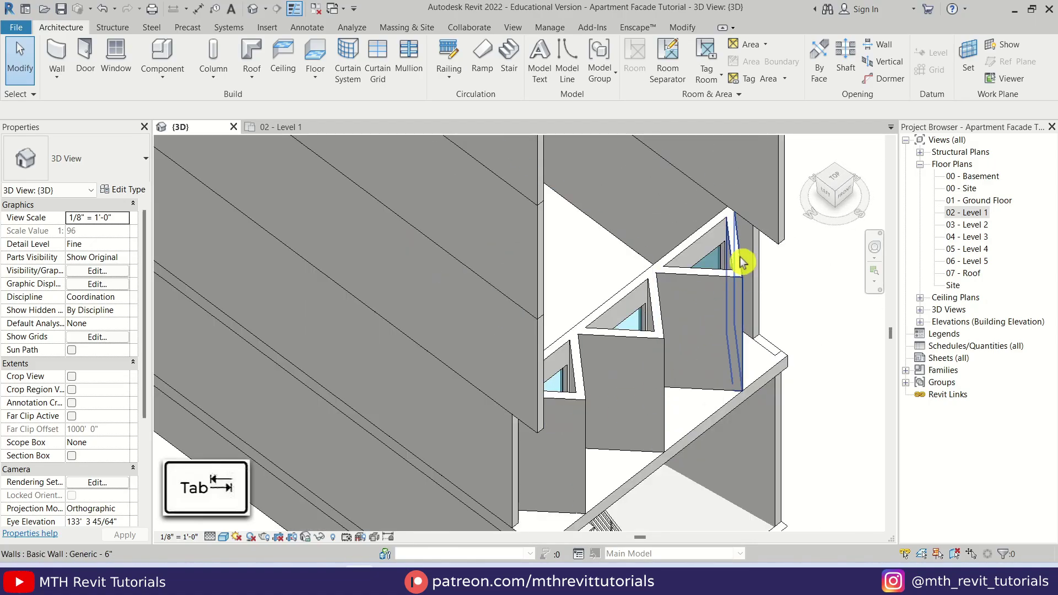
pyautogui.press('Tab')
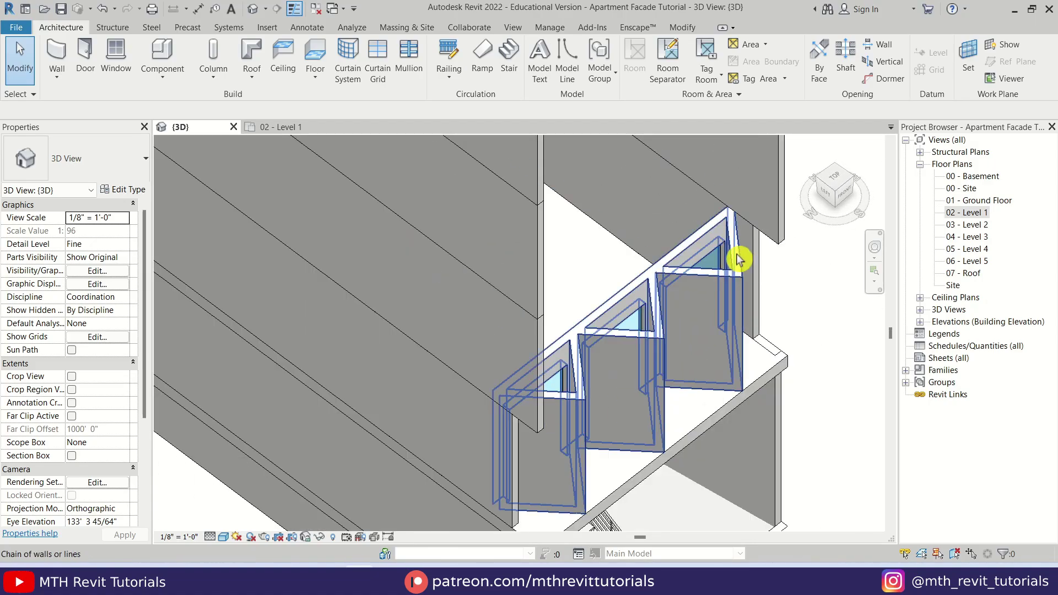
pyautogui.click(739, 259)
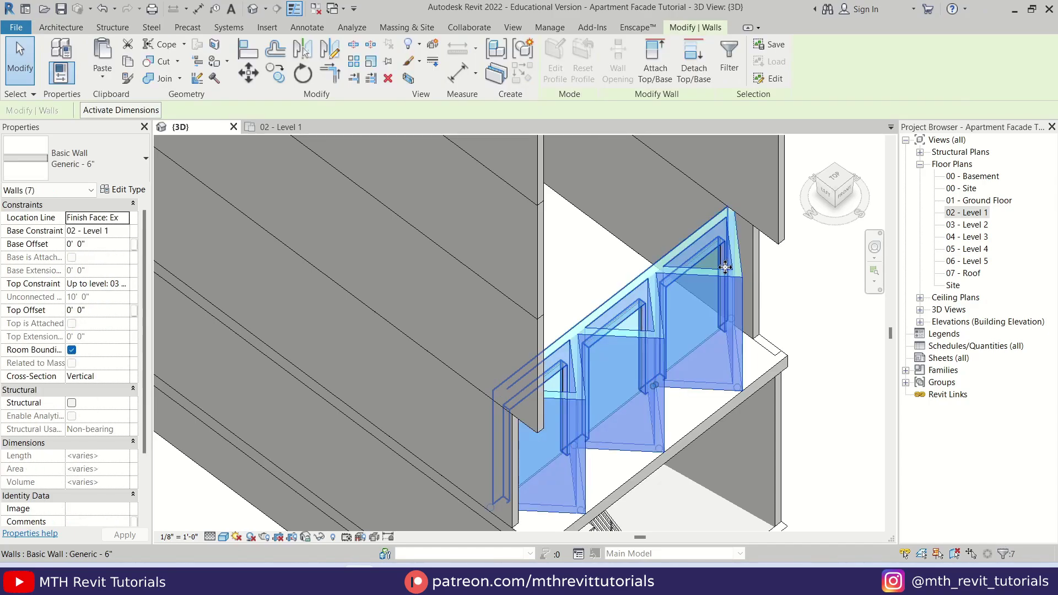
pyautogui.keyDown('shift'); pyautogui.click(689, 247); pyautogui.keyUp('shift')
pyautogui.scroll(-1, 691, 370)
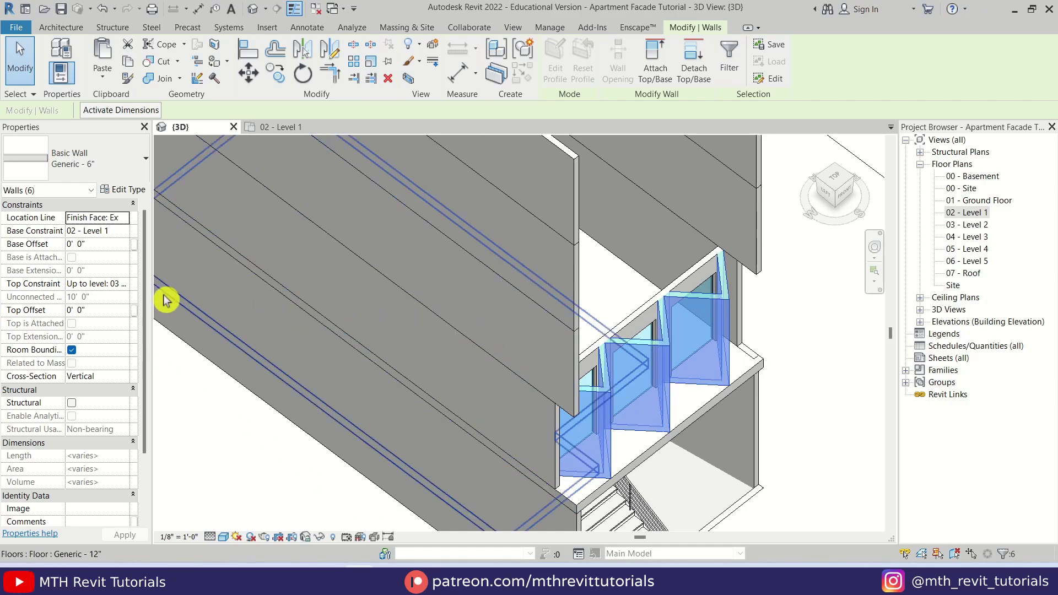
pyautogui.click(126, 284)
pyautogui.click(127, 287)
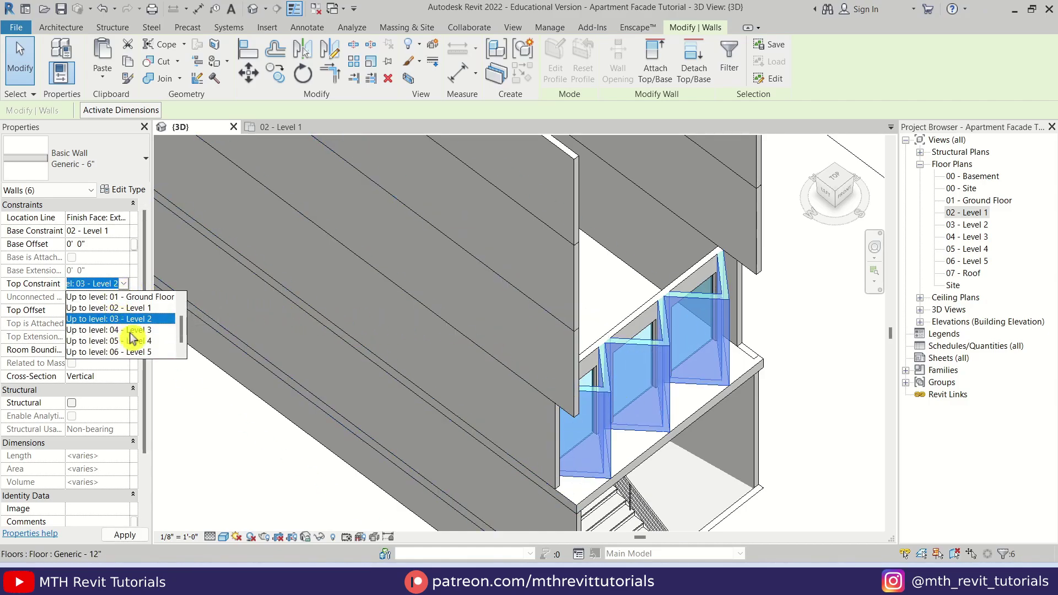
pyautogui.click(132, 330)
pyautogui.keyDown('shift'); pyautogui.moveTo(661, 331); pyautogui.dragTo(834, 335, button='middle'); pyautogui.keyUp('shift')
pyautogui.press('Escape')
# Set the base constraint of one diagonal wall in each V, the three parallel ones, to 03 - Level 2.
pyautogui.scroll(6, 633, 319)
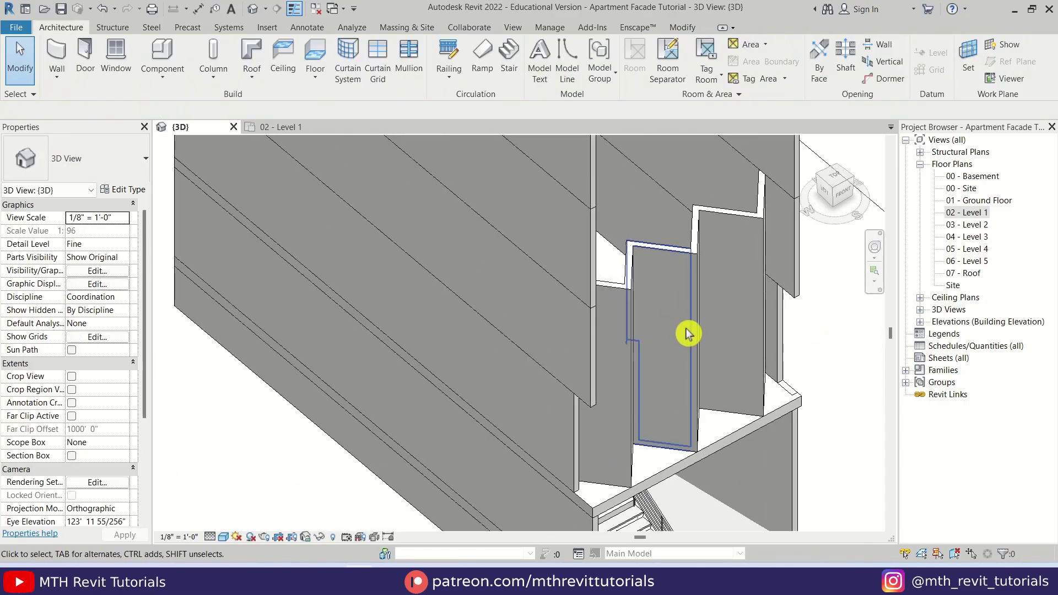
pyautogui.click(614, 284)
pyautogui.keyDown('shift'); pyautogui.moveTo(650, 267); pyautogui.dragTo(707, 250, button='middle'); pyautogui.keyUp('shift')
pyautogui.keyDown('ctrl'); pyautogui.click(707, 251); pyautogui.keyUp('ctrl')
pyautogui.keyDown('ctrl'); pyautogui.click(759, 201); pyautogui.keyUp('ctrl')
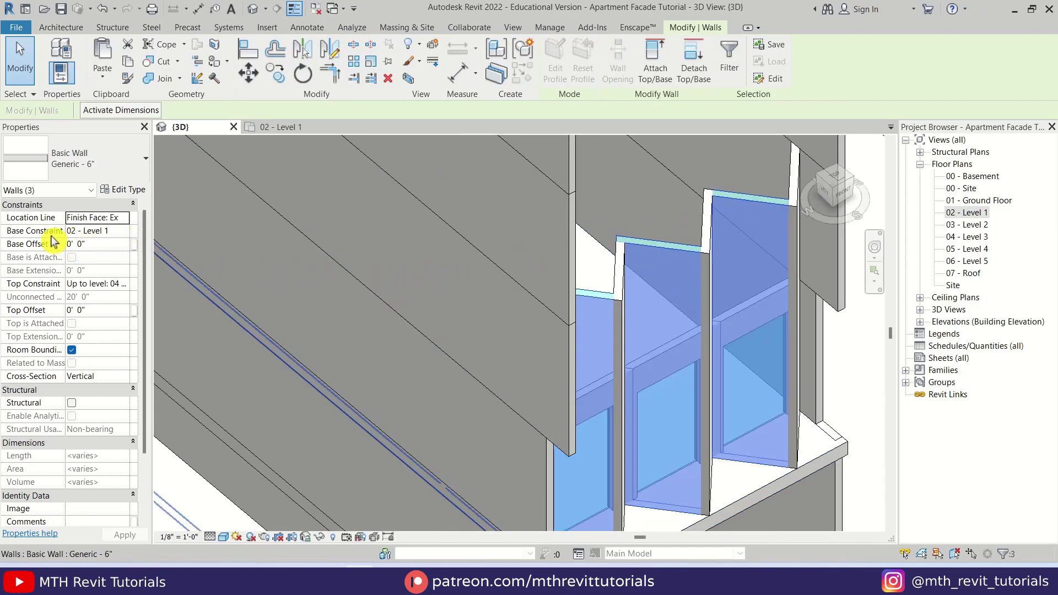
pyautogui.click(125, 232)
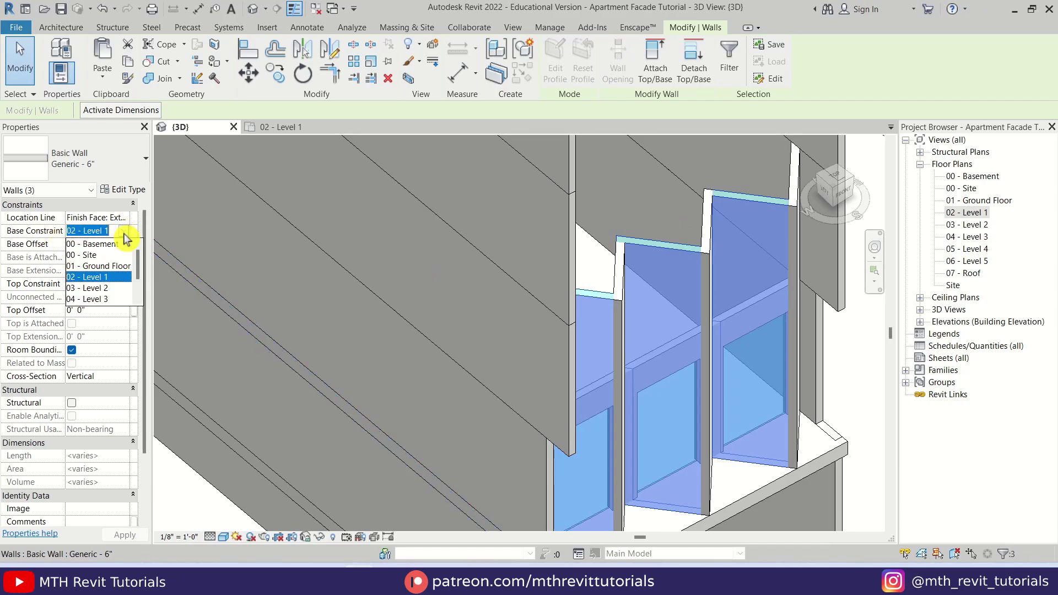
pyautogui.click(103, 289)
pyautogui.scroll(-3, 686, 370)
pyautogui.keyDown('shift'); pyautogui.moveTo(742, 410); pyautogui.dragTo(611, 430, button='middle'); pyautogui.keyUp('shift')
pyautogui.press('Escape')
# Set the top constraint of the other three parallel diagonal walls to Up to level: 03 - Level 2.
pyautogui.scroll(3, 717, 308)
pyautogui.scroll(1, 721, 269)
pyautogui.click(582, 236)
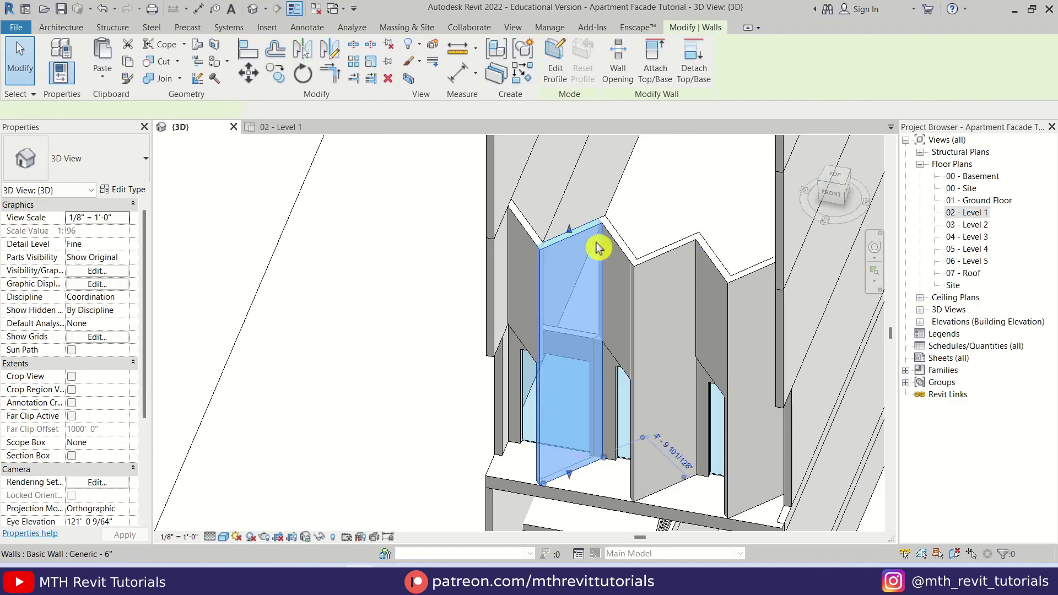
pyautogui.keyDown('ctrl'); pyautogui.click(670, 257); pyautogui.keyUp('ctrl')
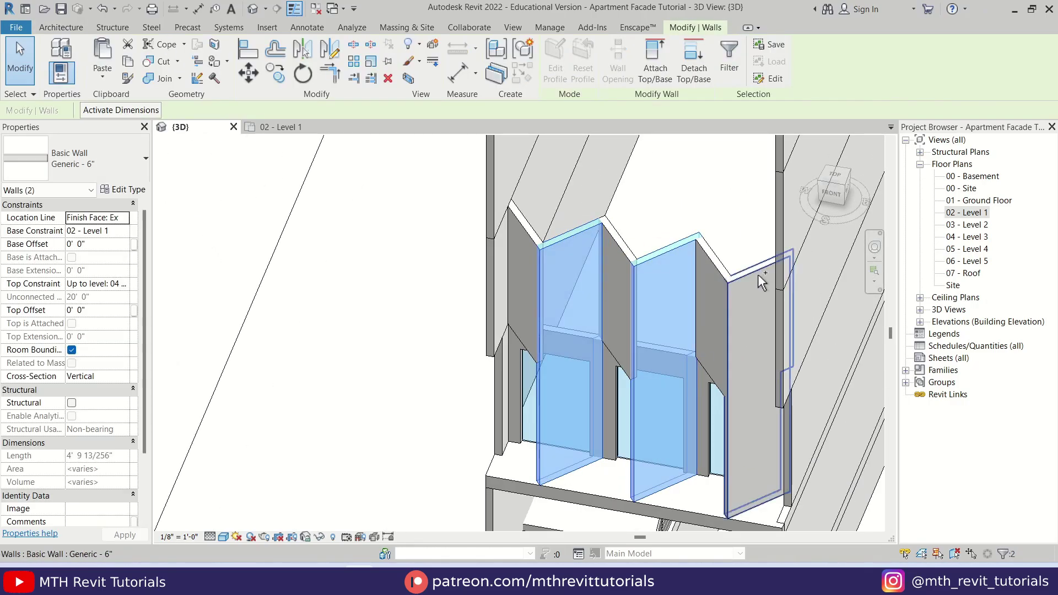
pyautogui.keyDown('ctrl'); pyautogui.click(759, 273); pyautogui.keyUp('ctrl')
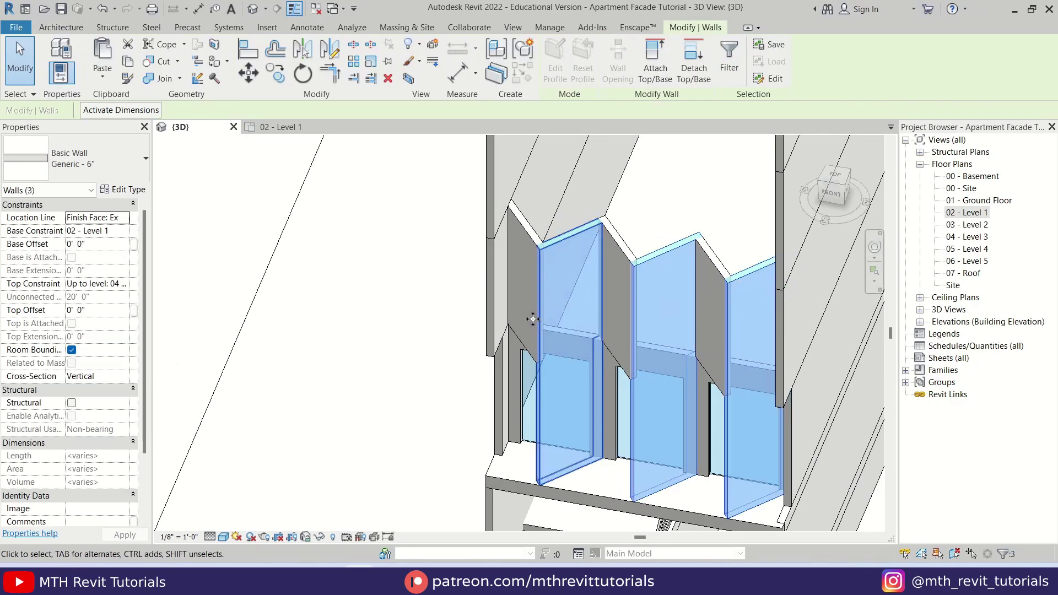
pyautogui.click(124, 286)
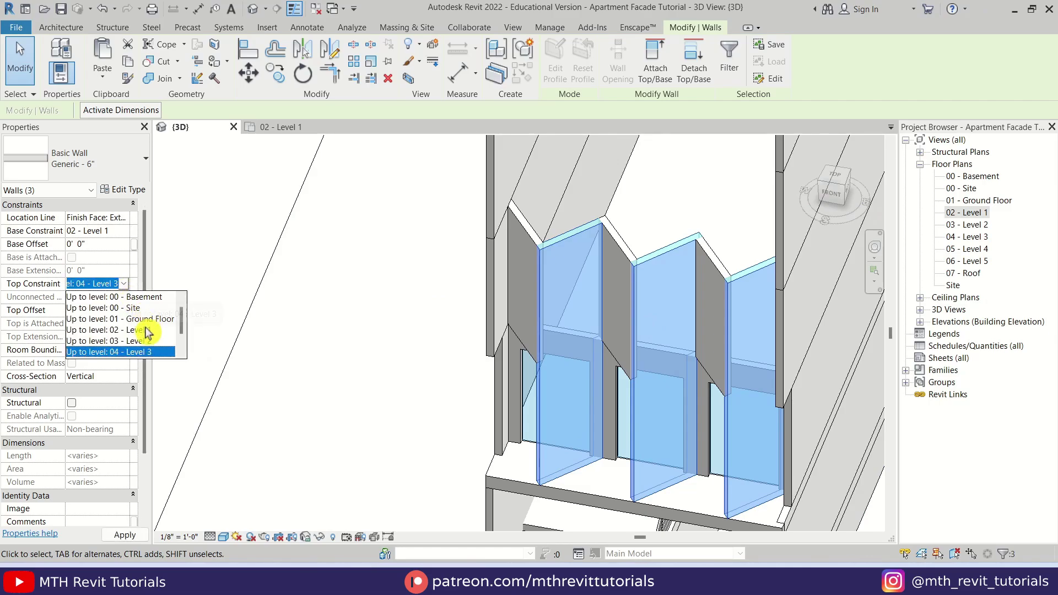
pyautogui.click(157, 341)
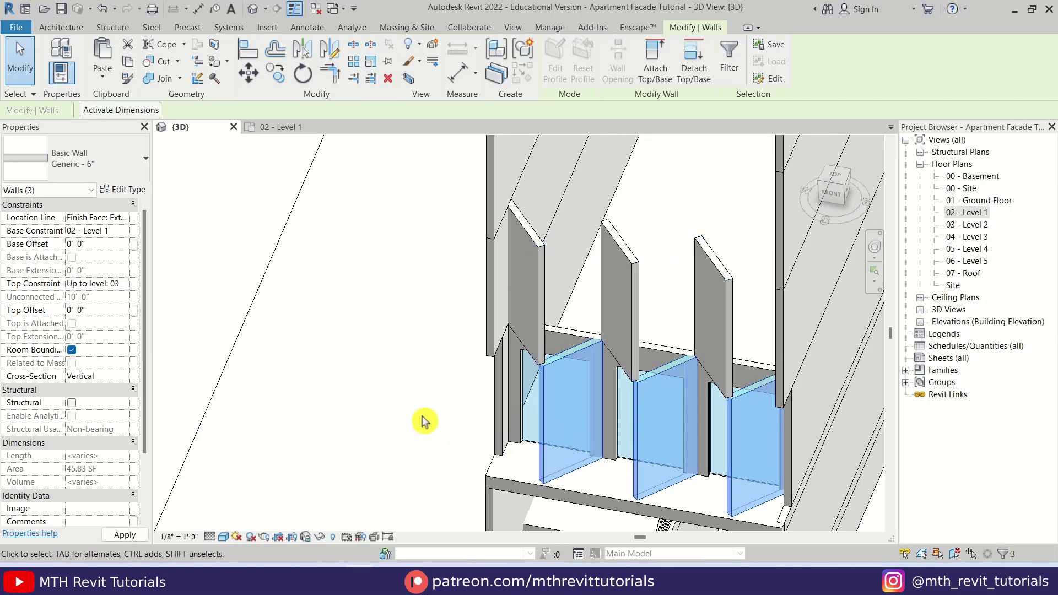
pyautogui.click(408, 381)
# Align the rightmost upper diagonal wall with the outer face and end face of the lower wall it meets.
pyautogui.scroll(-1, 549, 336)
pyautogui.scroll(6, 730, 411)
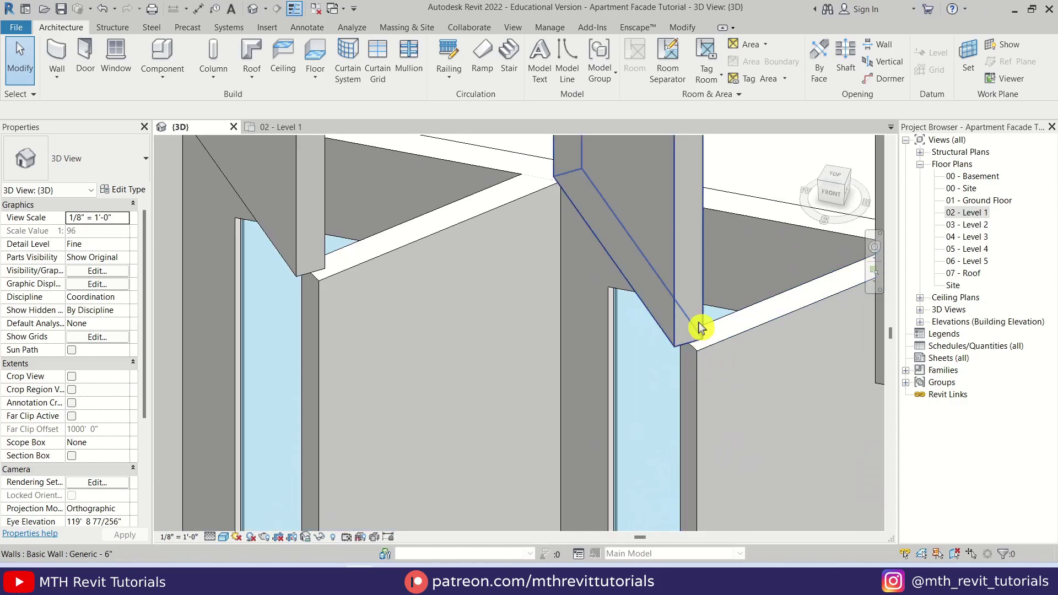
pyautogui.scroll(-3, 716, 376)
pyautogui.press('a')
pyautogui.press('l')
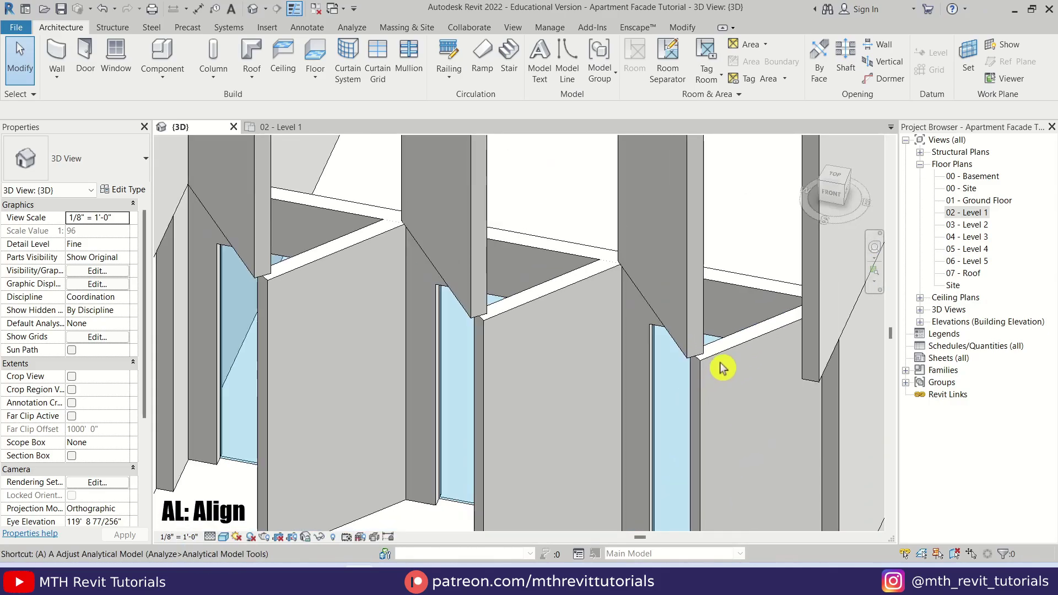
pyautogui.click(747, 329)
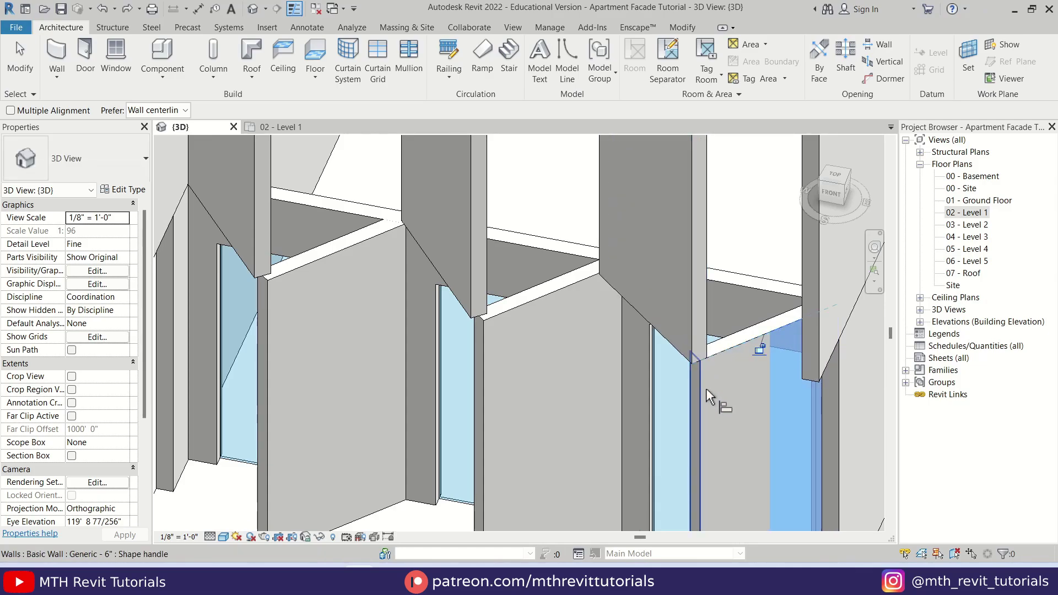
pyautogui.click(693, 380)
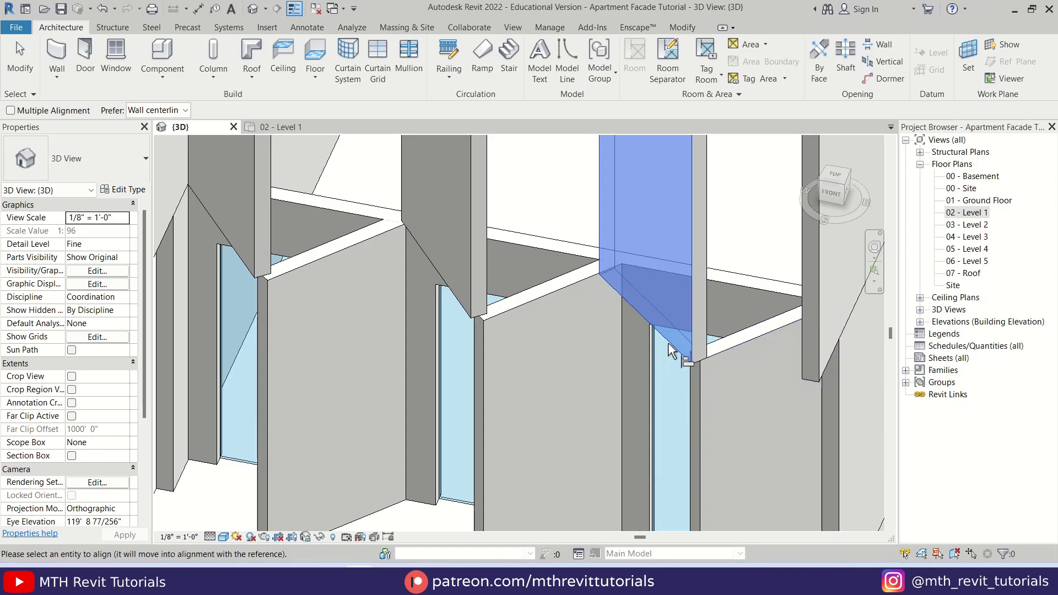
# Align the middle upper diagonal wall with the outer face and end face of the lower wall it meets.
pyautogui.scroll(-4, 719, 380)
pyautogui.scroll(5, 719, 380)
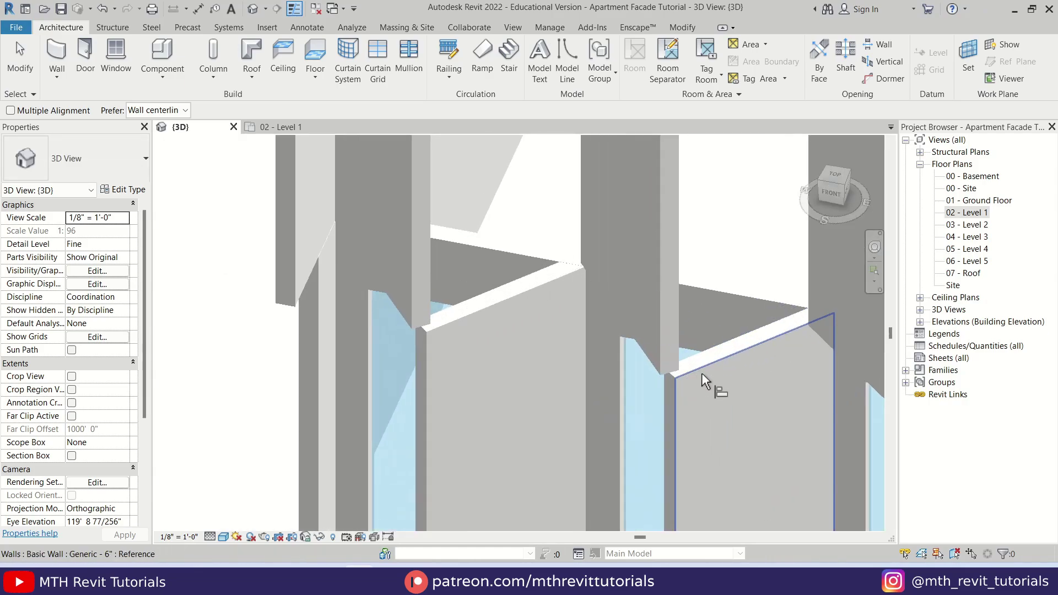
pyautogui.click(676, 358)
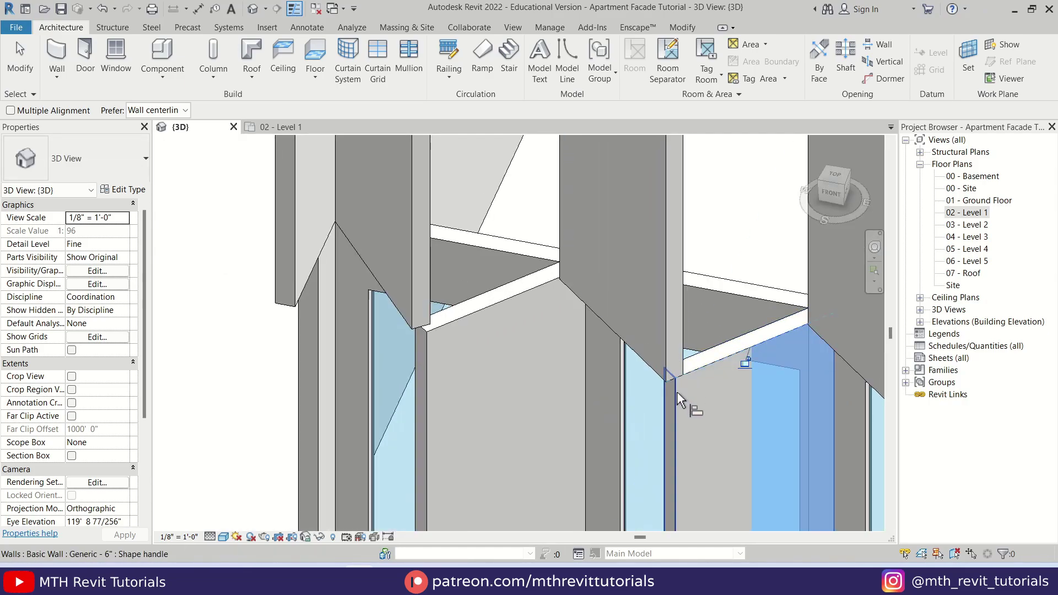
pyautogui.click(672, 392)
pyautogui.click(647, 368)
# Align the leftmost upper diagonal wall with the outer face and end face of the lower wall it meets.
pyautogui.scroll(-1, 775, 361)
pyautogui.scroll(1, 543, 353)
pyautogui.click(542, 313)
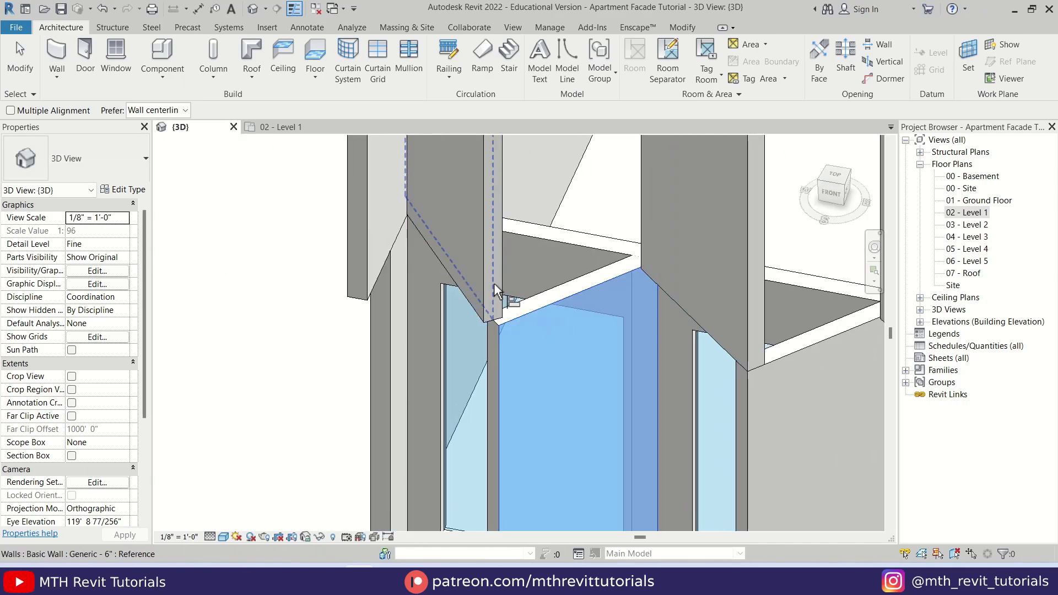
pyautogui.click(495, 292)
pyautogui.click(478, 309)
pyautogui.click(492, 344)
pyautogui.press('Escape')
pyautogui.scroll(-6, 579, 320)
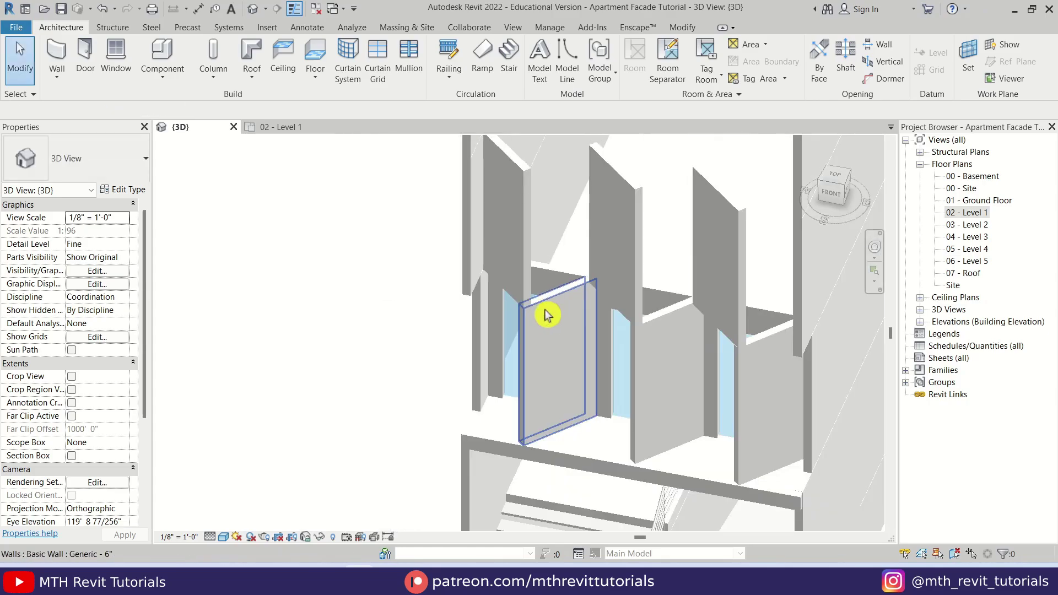
pyautogui.moveTo(547, 358); pyautogui.dragTo(508, 401, button='middle')
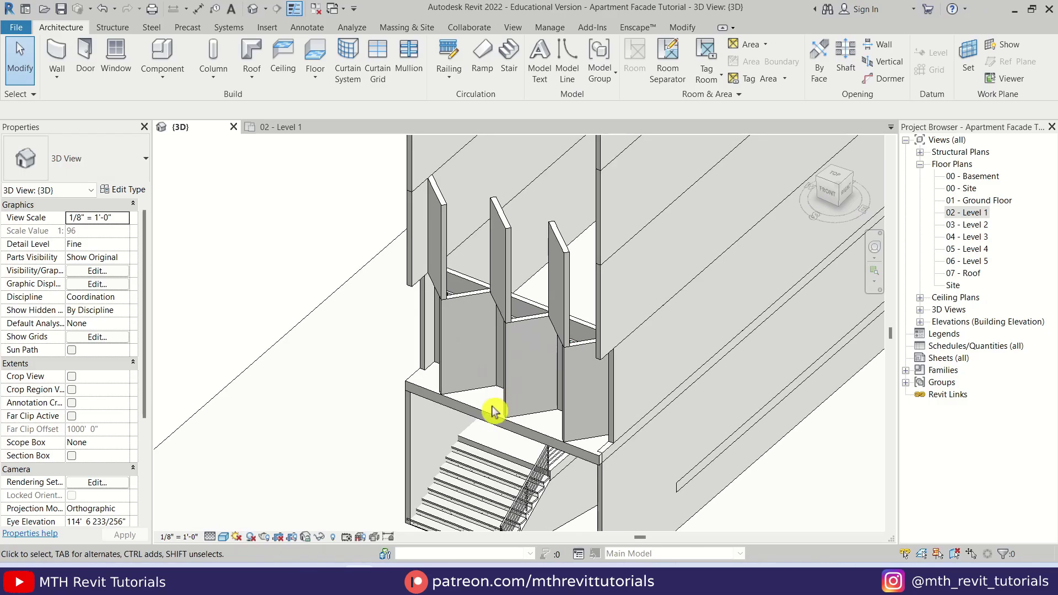
# Copy the 02 - Level 1 floor and paste it aligned to level 03 - Level 2.
pyautogui.click(485, 411)
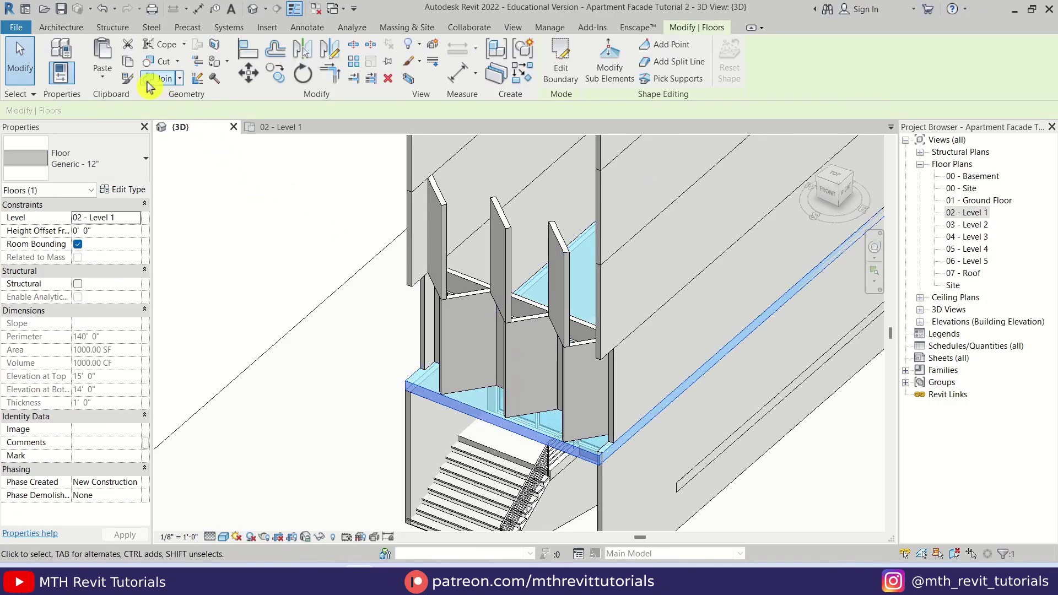
pyautogui.click(110, 79)
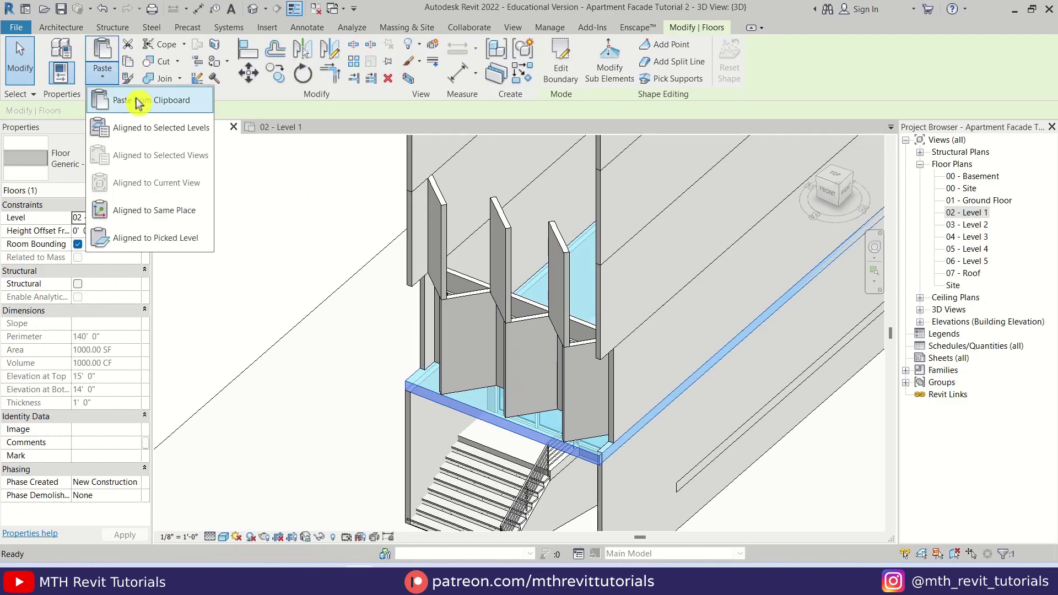
pyautogui.click(187, 123)
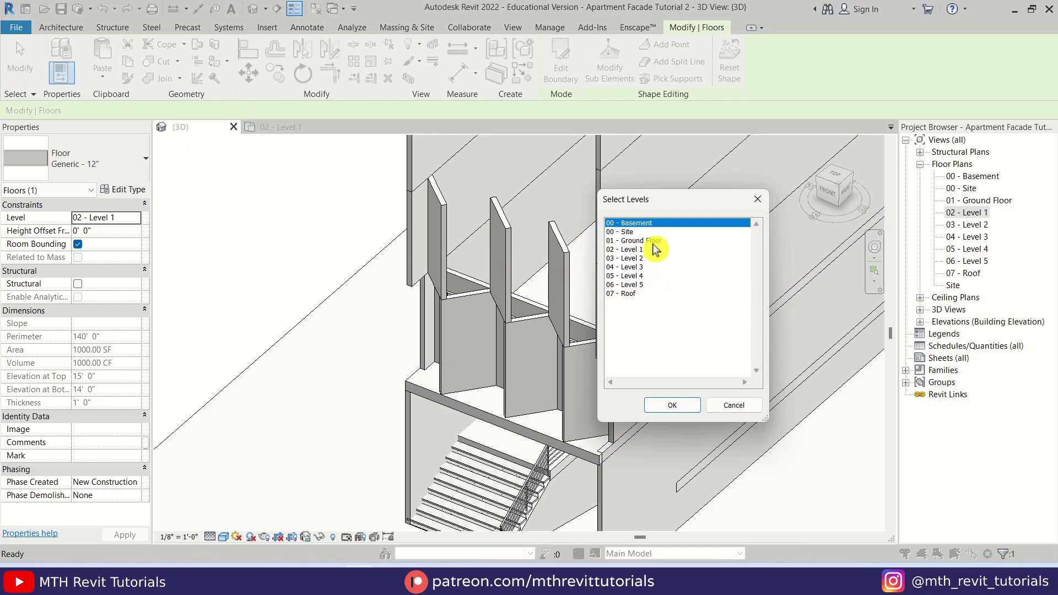
pyautogui.click(640, 258)
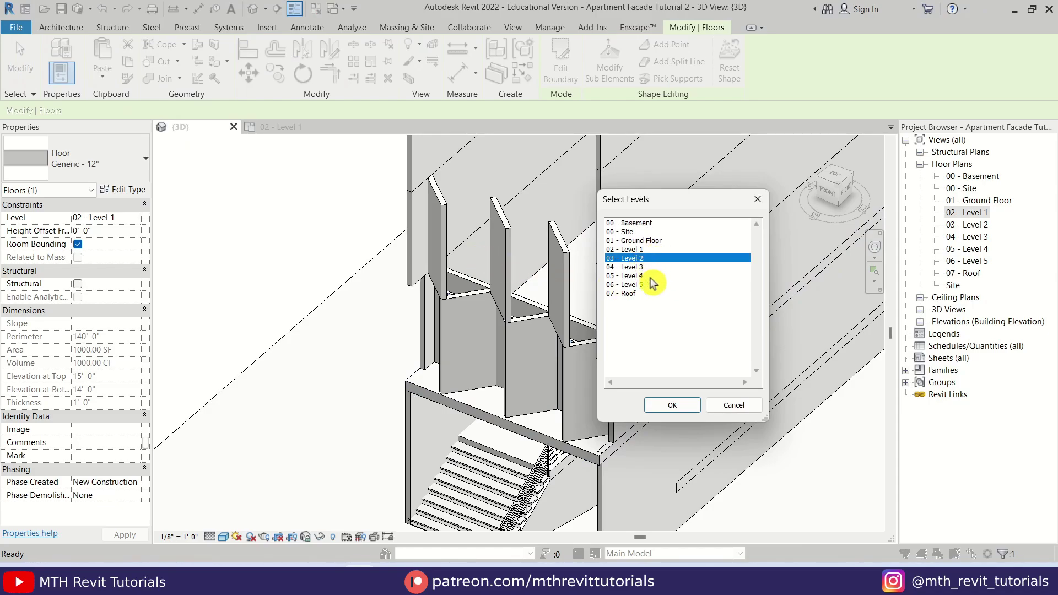
pyautogui.click(683, 411)
pyautogui.scroll(5, 716, 375)
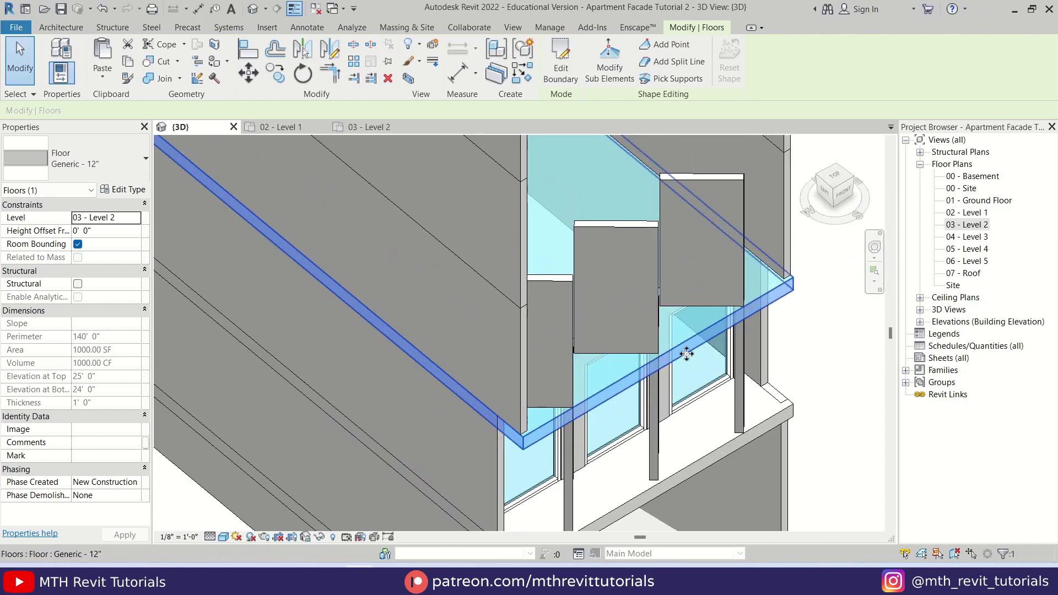
pyautogui.scroll(-1, 686, 354)
pyautogui.click(797, 342)
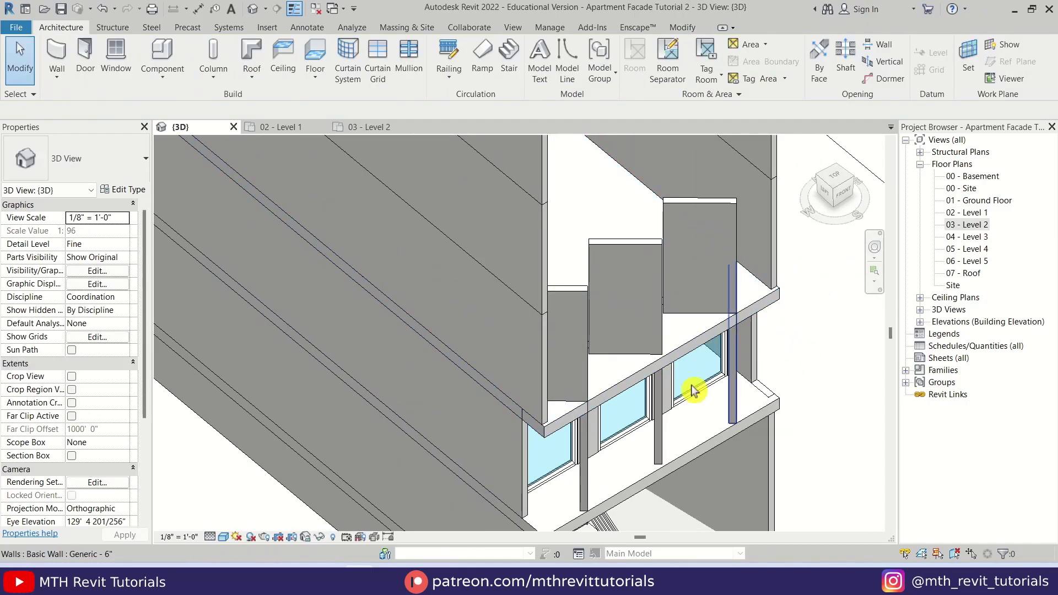
# Align the end faces of the upper side walls with the Level 1 side wall's end face, using multiple alignment.
pyautogui.scroll(-1, 562, 430)
pyautogui.moveTo(518, 423); pyautogui.dragTo(533, 451, button='middle')
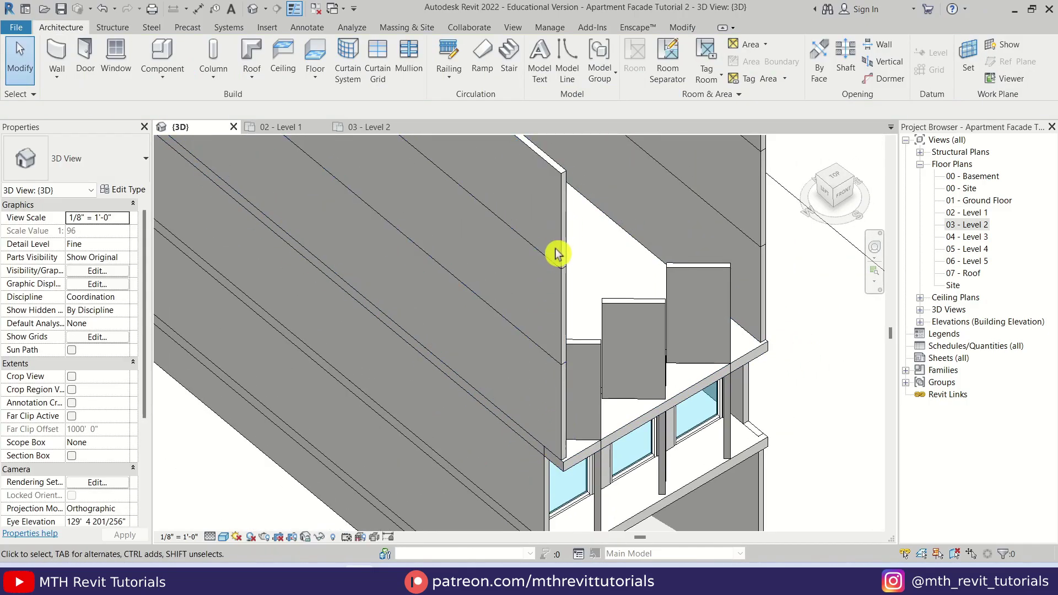
pyautogui.scroll(-1, 559, 256)
pyautogui.scroll(1, 549, 439)
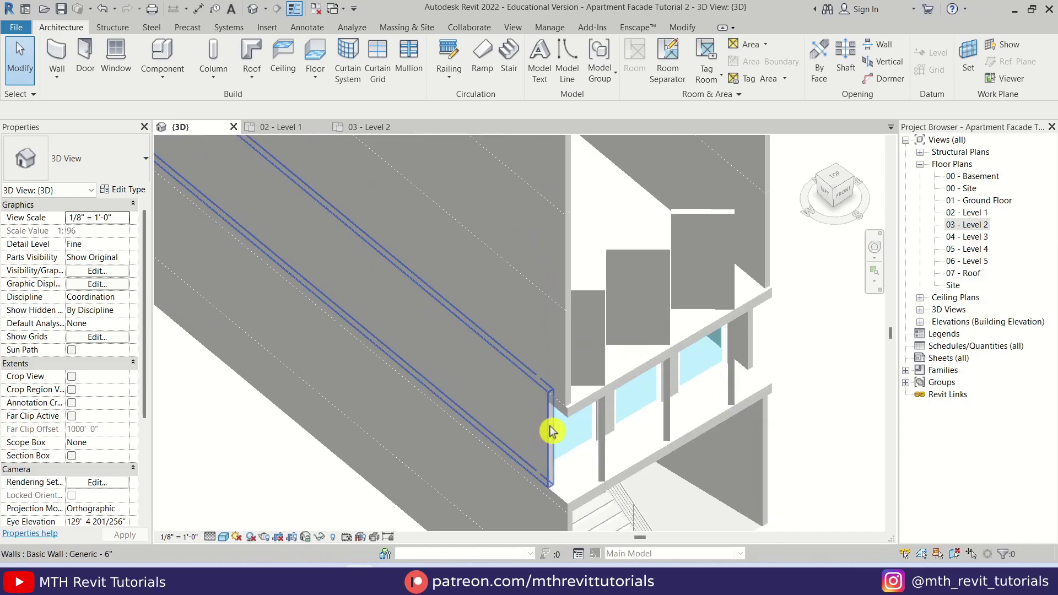
pyautogui.press('a')
pyautogui.press('l')
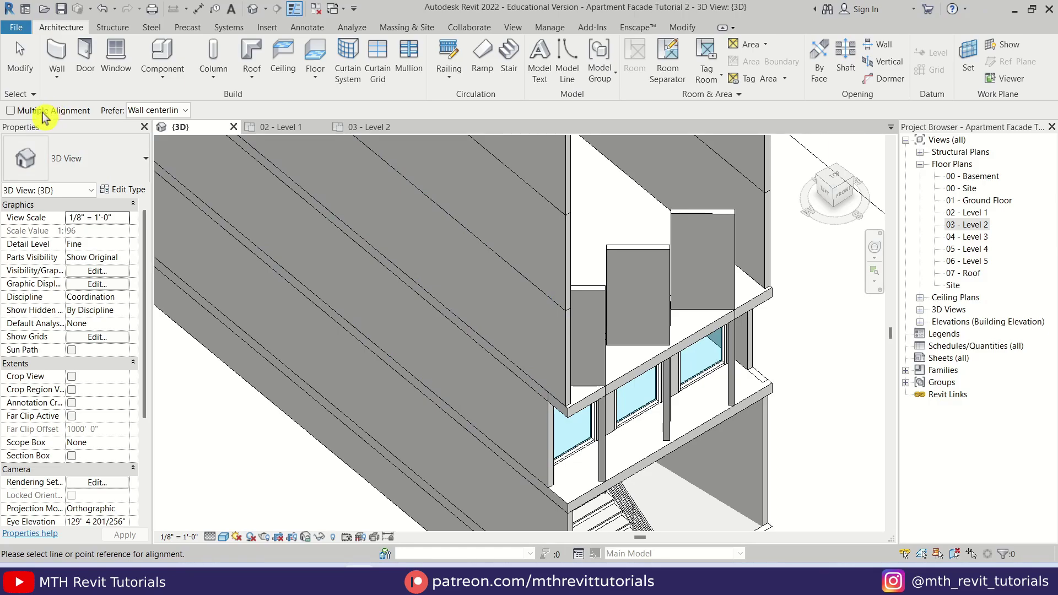
pyautogui.scroll(2, 544, 426)
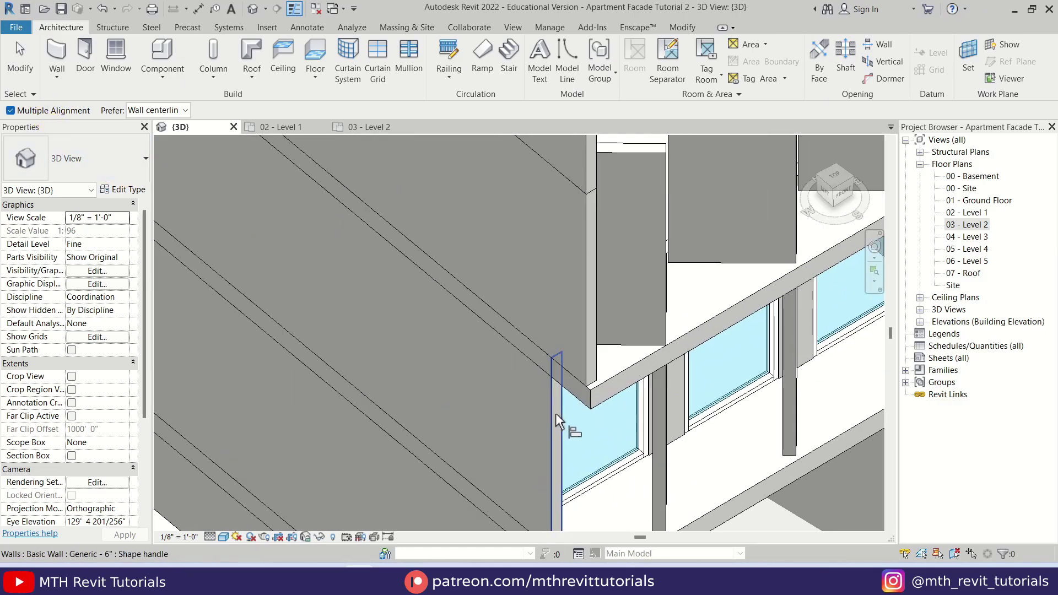
pyautogui.click(556, 412)
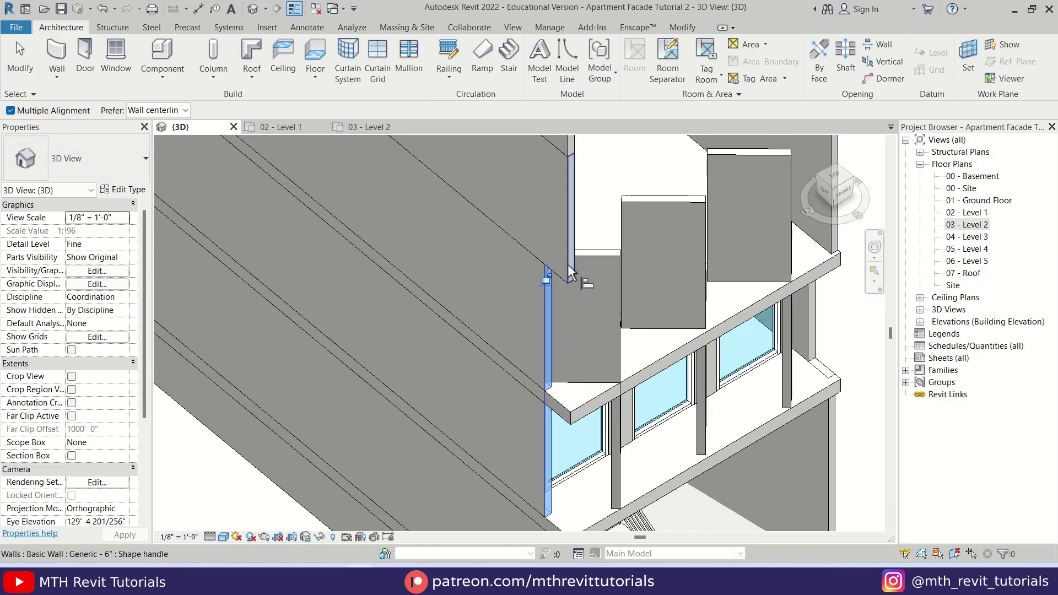
pyautogui.moveTo(594, 218); pyautogui.dragTo(577, 389, button='middle')
pyautogui.click(575, 387)
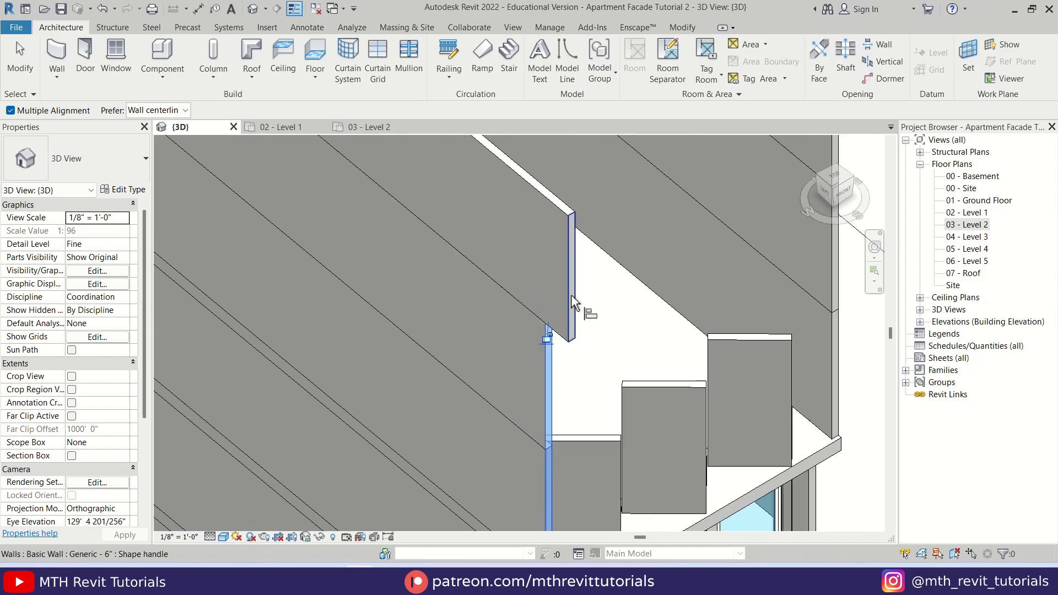
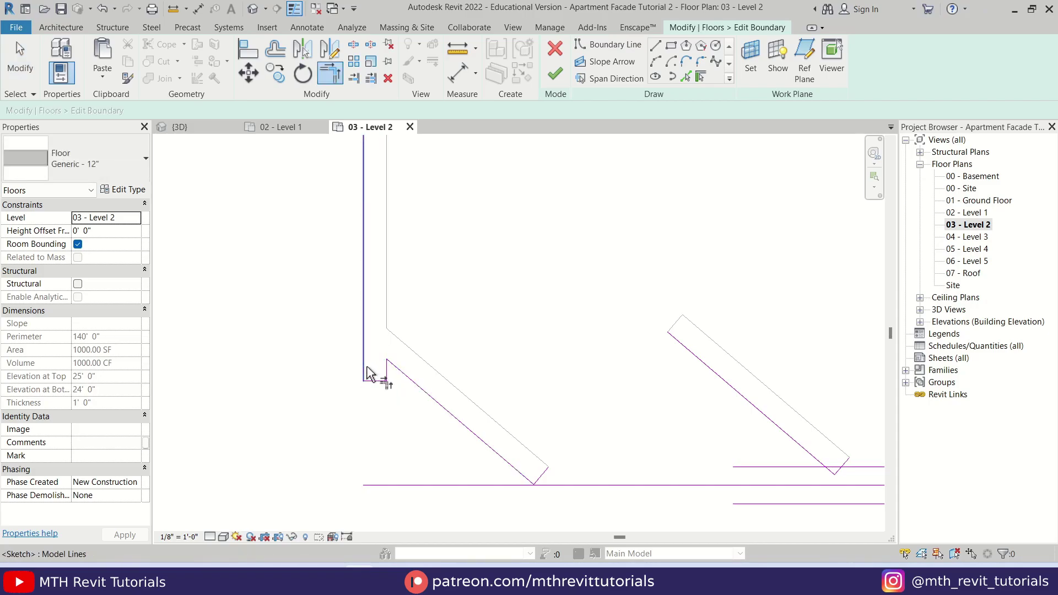
# Trim the left side line of the Level 2 floor boundary to the short edge at the side wall's end.
pyautogui.click(365, 371)
pyautogui.press('Escape')
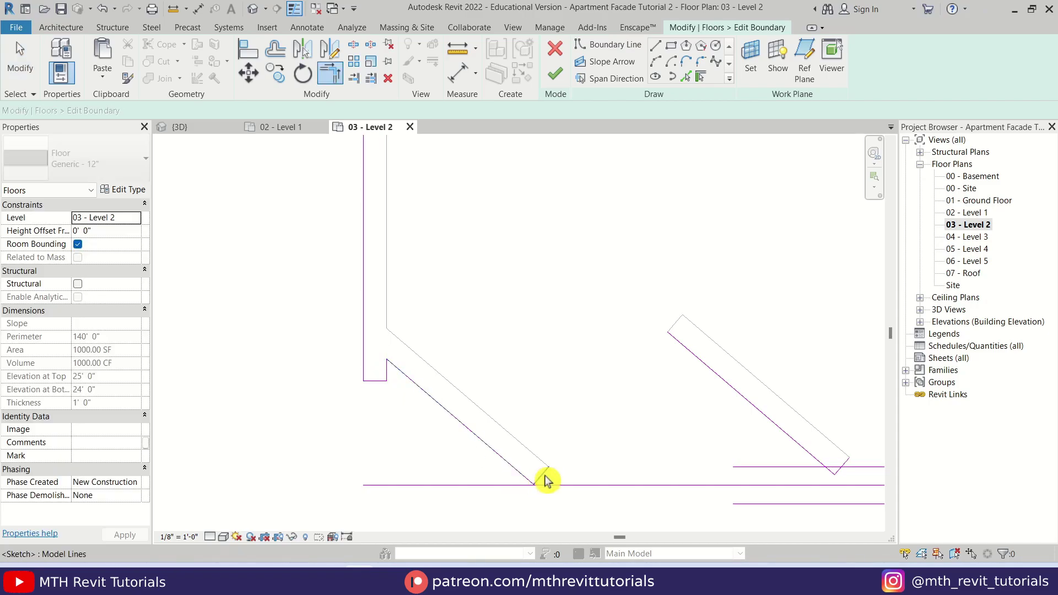
pyautogui.scroll(-2, 540, 476)
pyautogui.scroll(2, 538, 479)
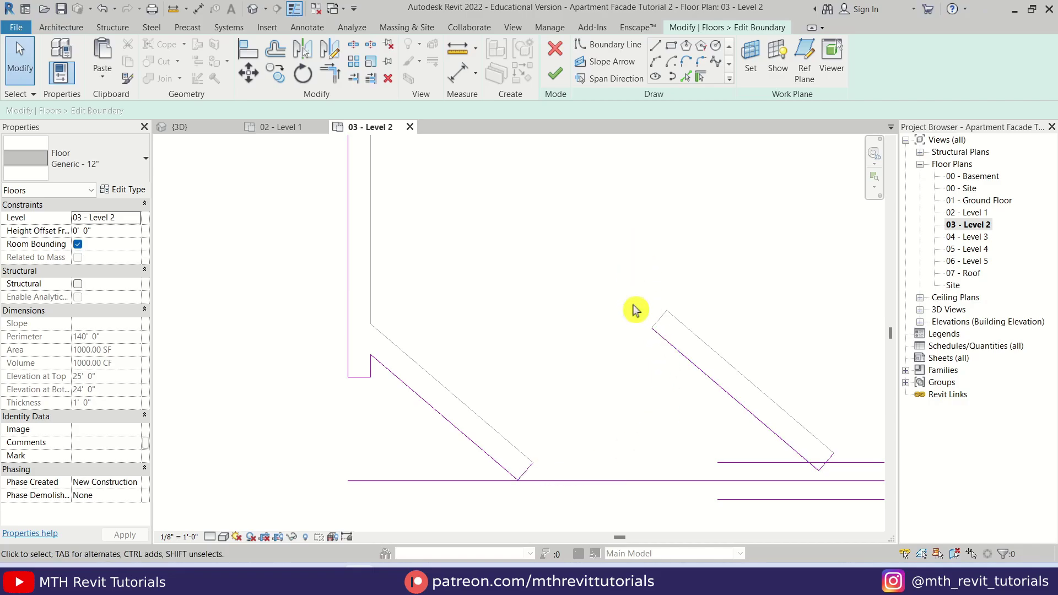
# Draw a vertical boundary line about 3'-4" long from the middle diagonal wall's inner corner to the front boundary line.
pyautogui.click(532, 477)
pyautogui.click(719, 232)
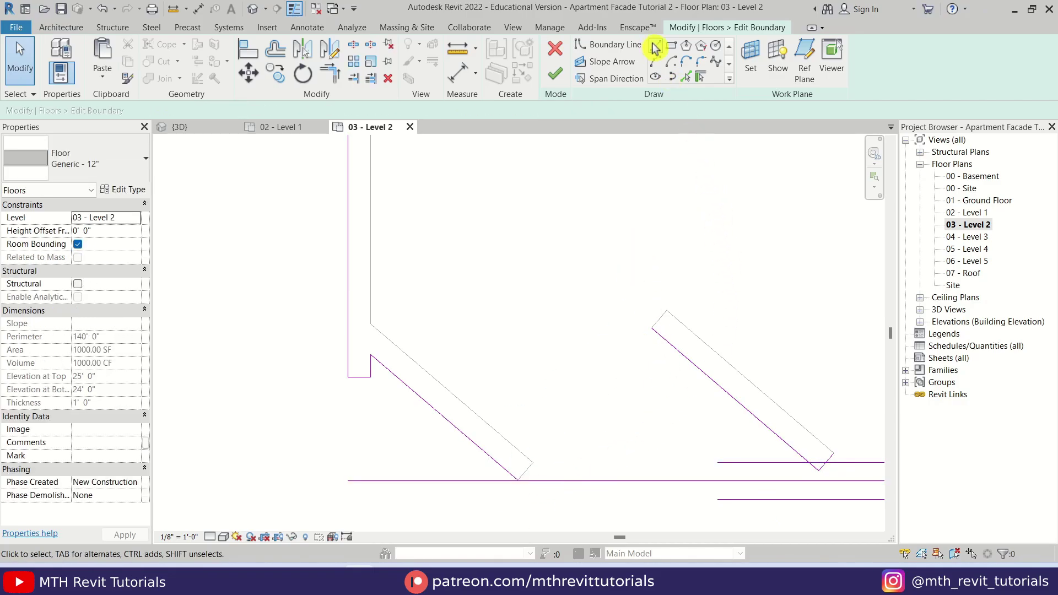
pyautogui.click(652, 329)
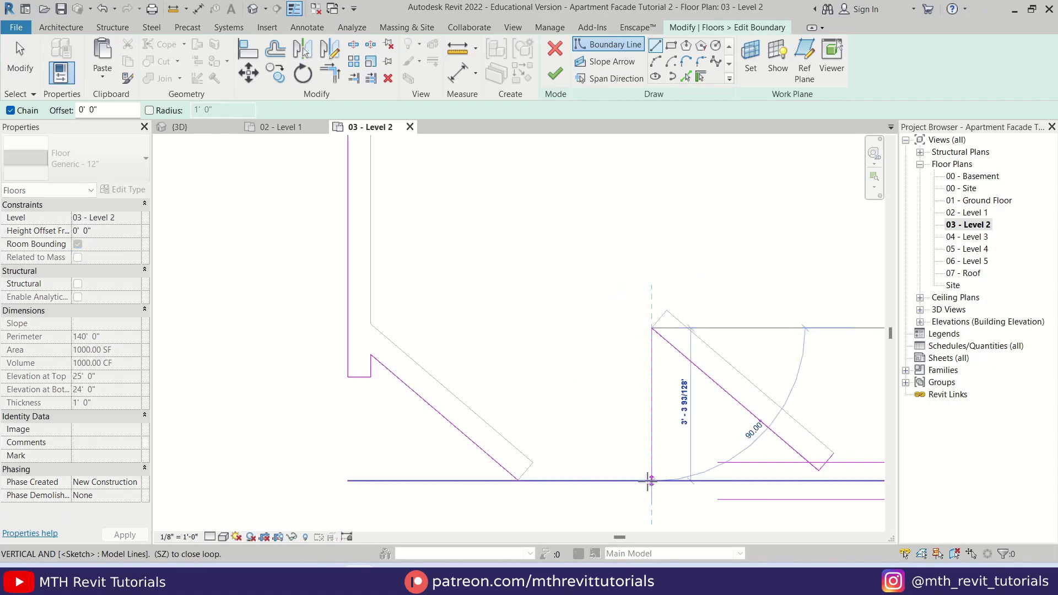
pyautogui.click(652, 481)
pyautogui.press('Escape')
pyautogui.scroll(-2, 595, 364)
pyautogui.press('Escape')
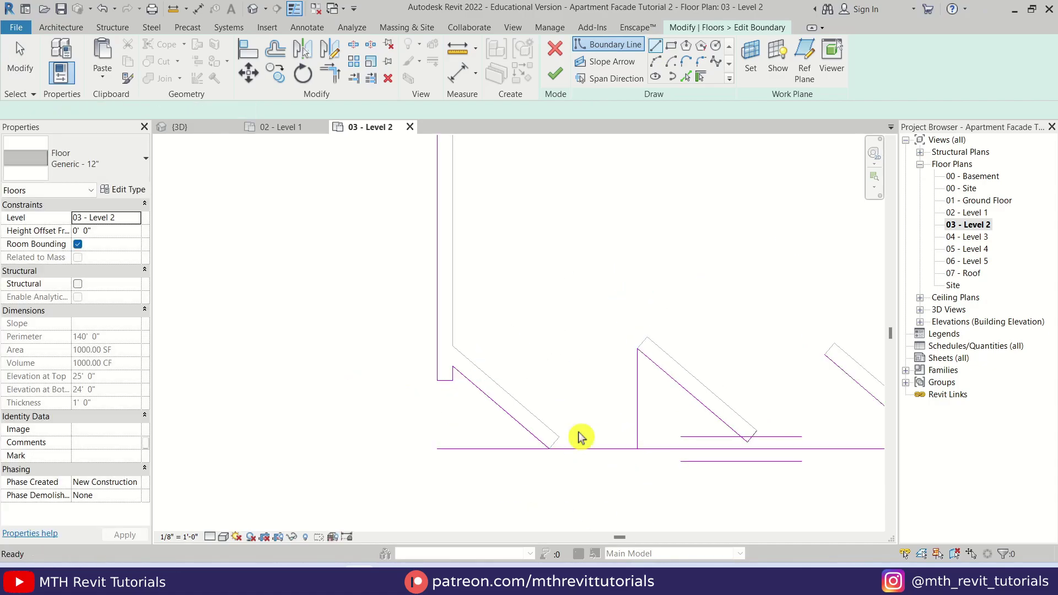
# Trim the front boundary line to the diagonal line along the leftmost diagonal wall.
pyautogui.press('t')
pyautogui.click(563, 449)
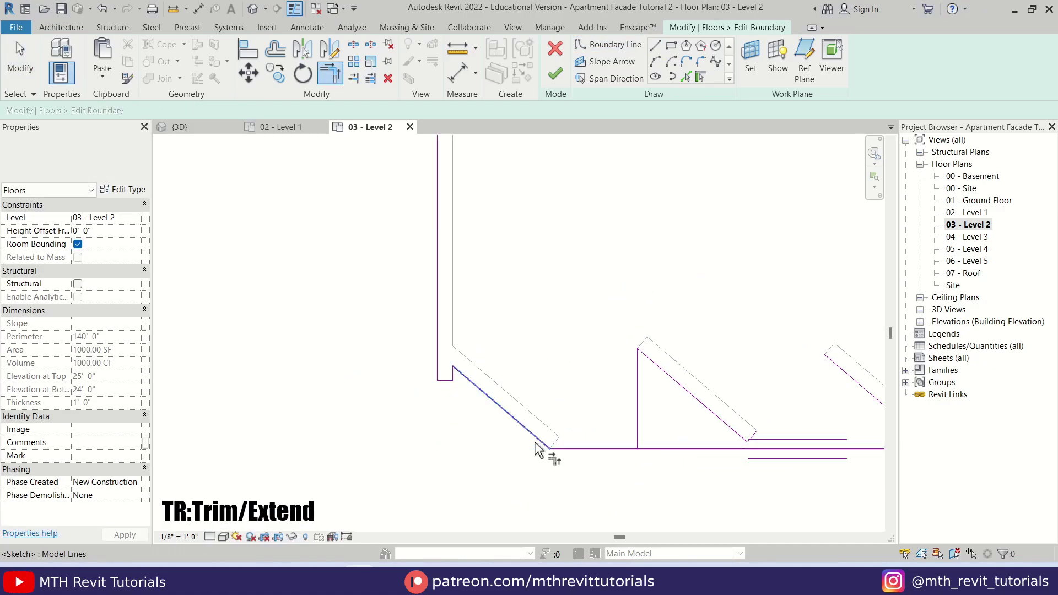
pyautogui.press('Escape')
pyautogui.moveTo(732, 476); pyautogui.dragTo(555, 451, button='middle')
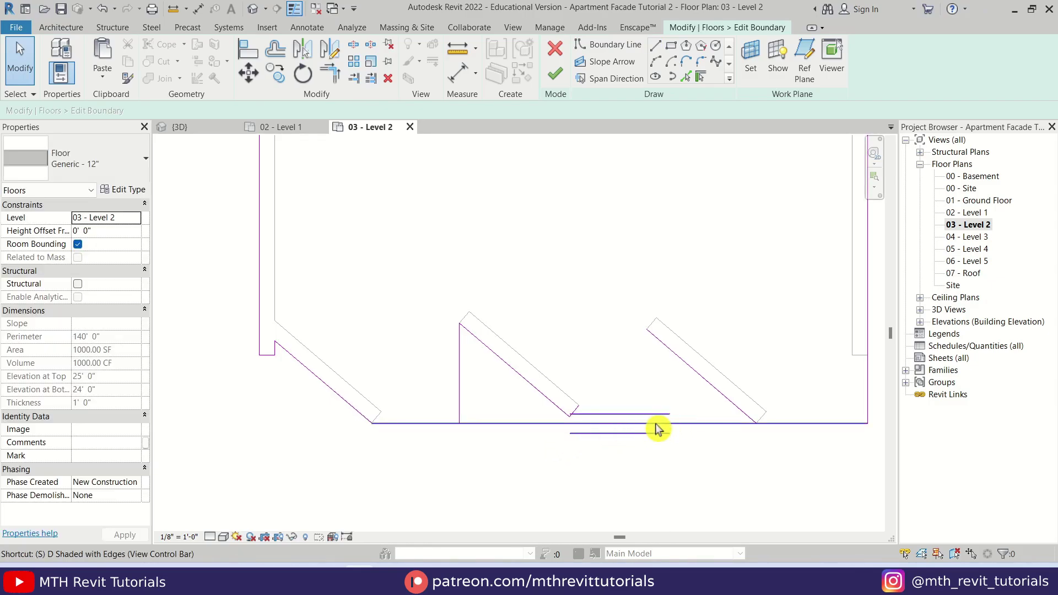
# Split the front boundary line 7'-0" from its right end and trim its left part to the vertical line.
pyautogui.press('l')
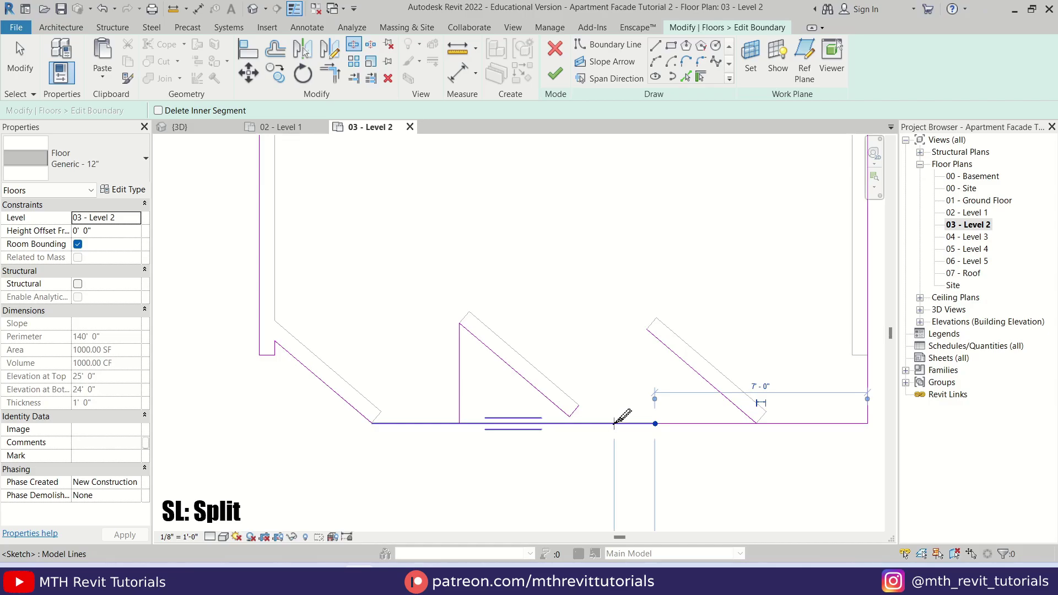
pyautogui.press('t')
pyautogui.press('r')
pyautogui.click(460, 417)
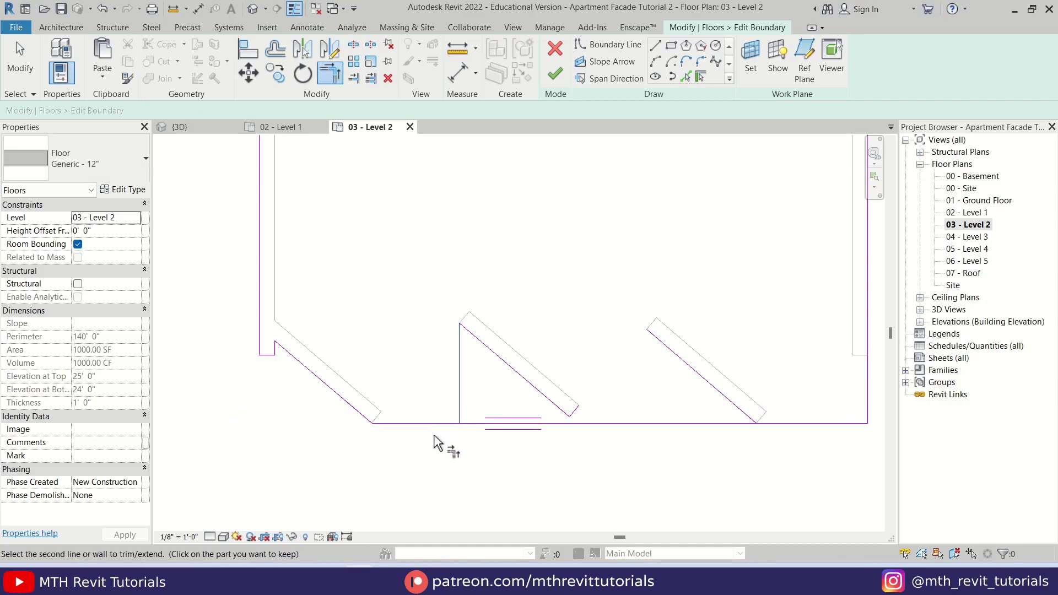
pyautogui.click(453, 424)
# Extend the middle diagonal wall's end edge to the rightmost diagonal line, and trim the remaining front line to that diagonal.
pyautogui.click(575, 419)
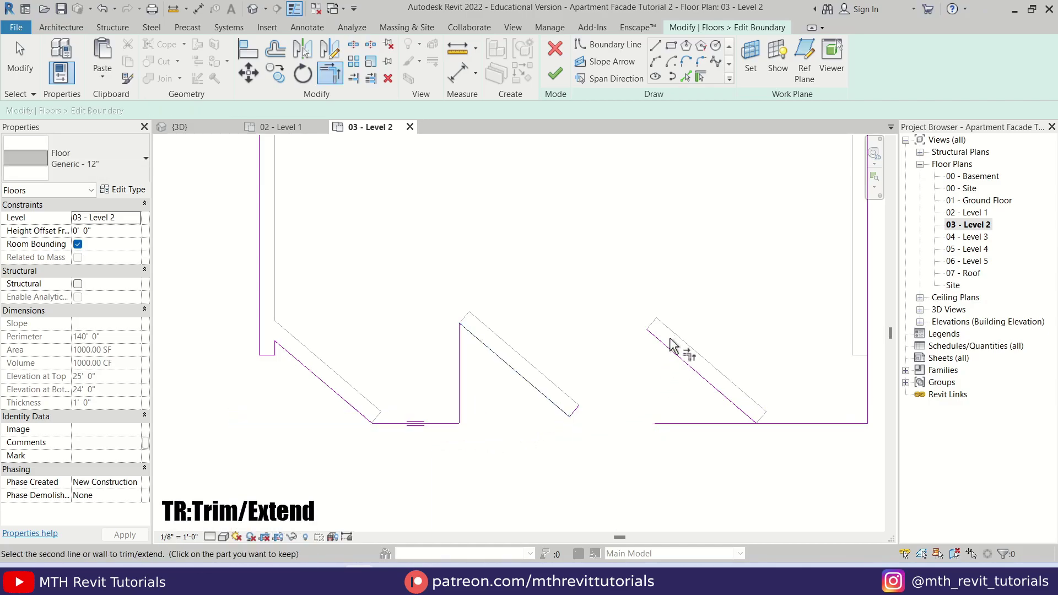
pyautogui.click(658, 340)
pyautogui.click(574, 412)
pyautogui.moveTo(691, 479); pyautogui.dragTo(589, 514, button='middle')
pyautogui.click(675, 454)
pyautogui.click(636, 447)
pyautogui.press('Escape')
pyautogui.scroll(-3, 726, 456)
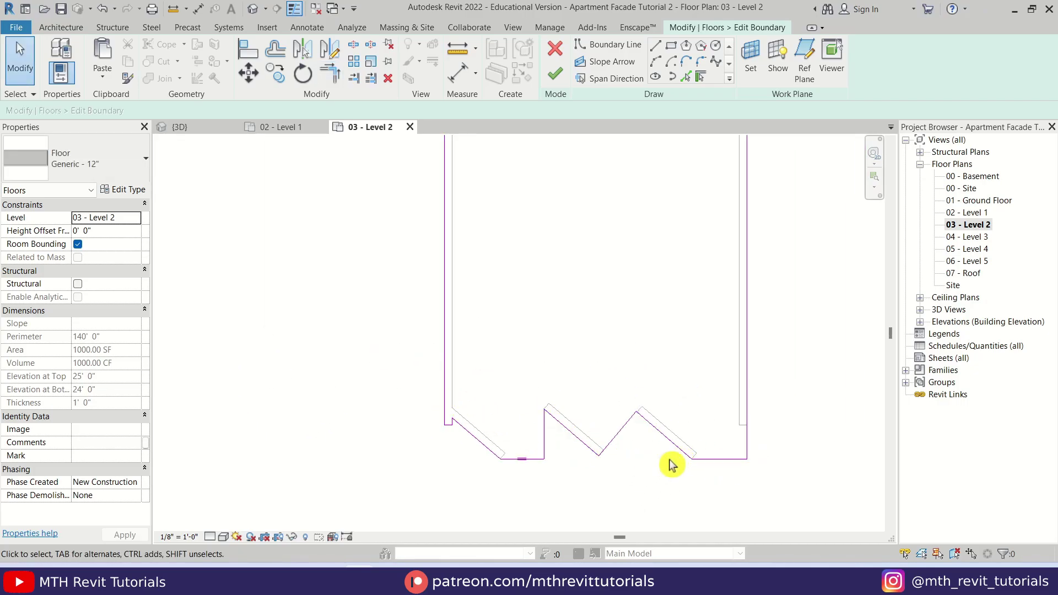
# Finish the floor boundary edit with the walls below attached to the floor's bottom, and return to the 3D view.
pyautogui.click(558, 75)
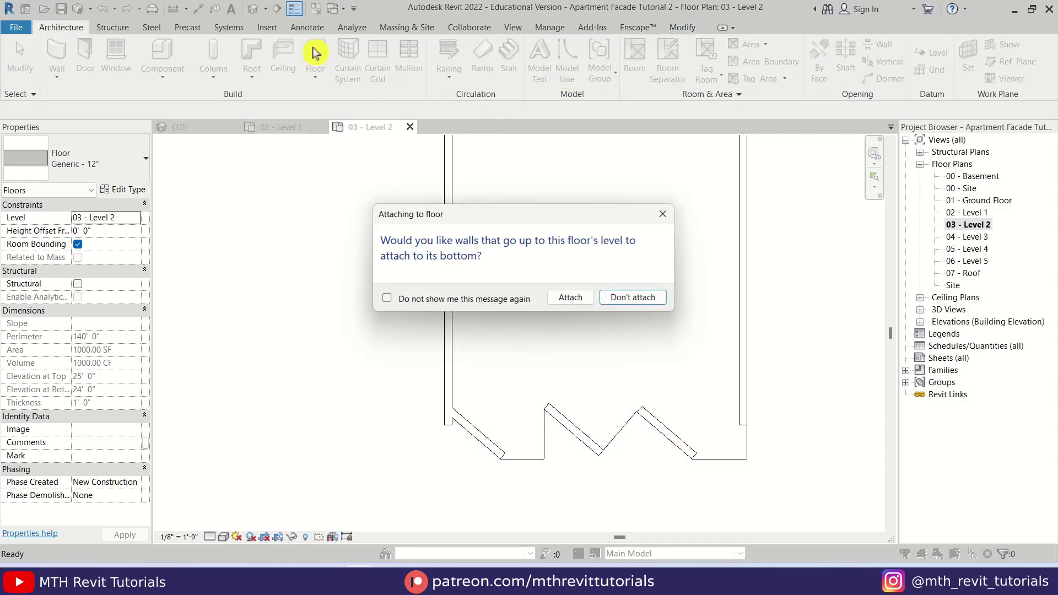
pyautogui.click(587, 300)
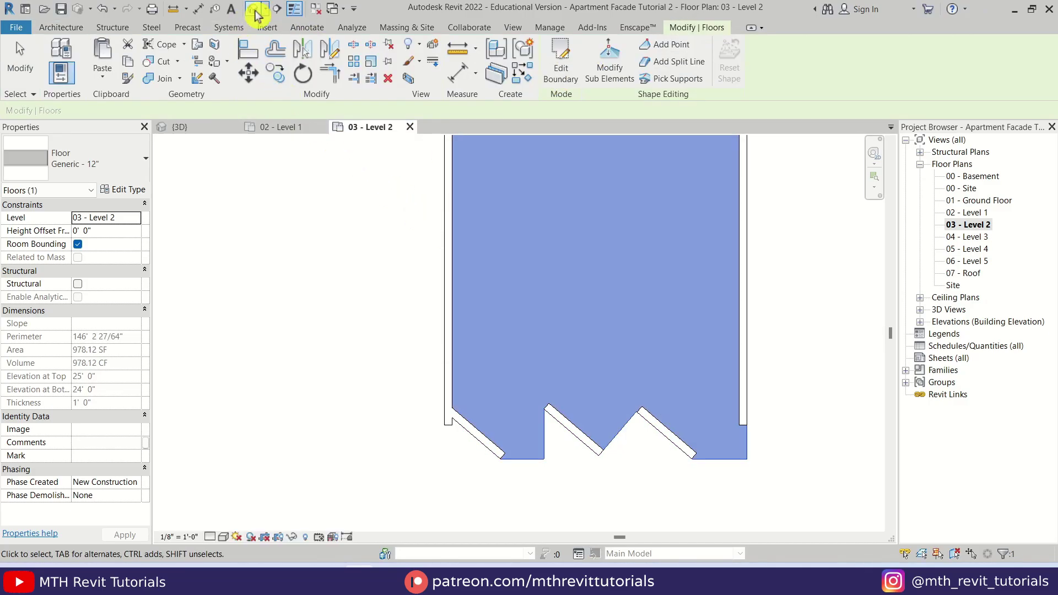
pyautogui.click(254, 10)
# Examine the reshaped Level 2 floor edge and its junctions with the diagonal walls from both sides of the facade.
pyautogui.scroll(2, 637, 435)
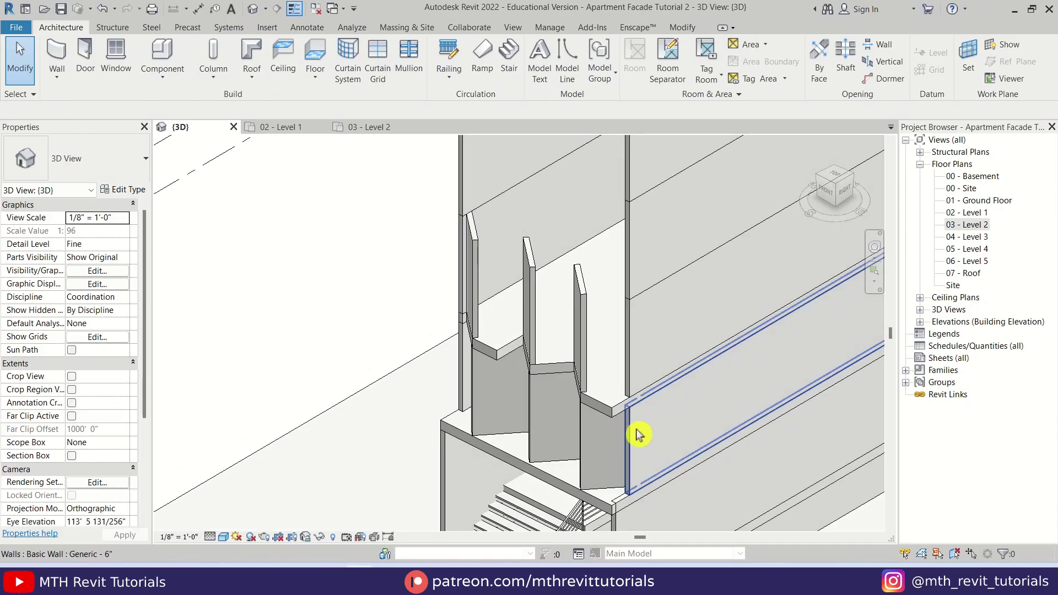
pyautogui.scroll(3, 637, 435)
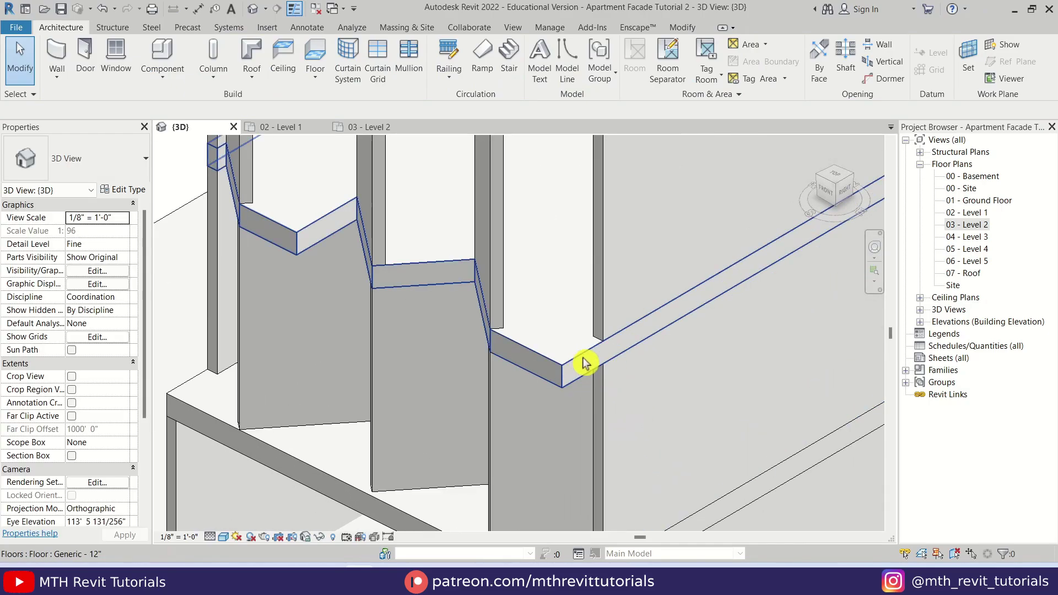
pyautogui.scroll(-3, 586, 363)
pyautogui.keyDown('shift'); pyautogui.moveTo(560, 414); pyautogui.dragTo(584, 503, button='middle'); pyautogui.keyUp('shift')
pyautogui.scroll(6, 548, 309)
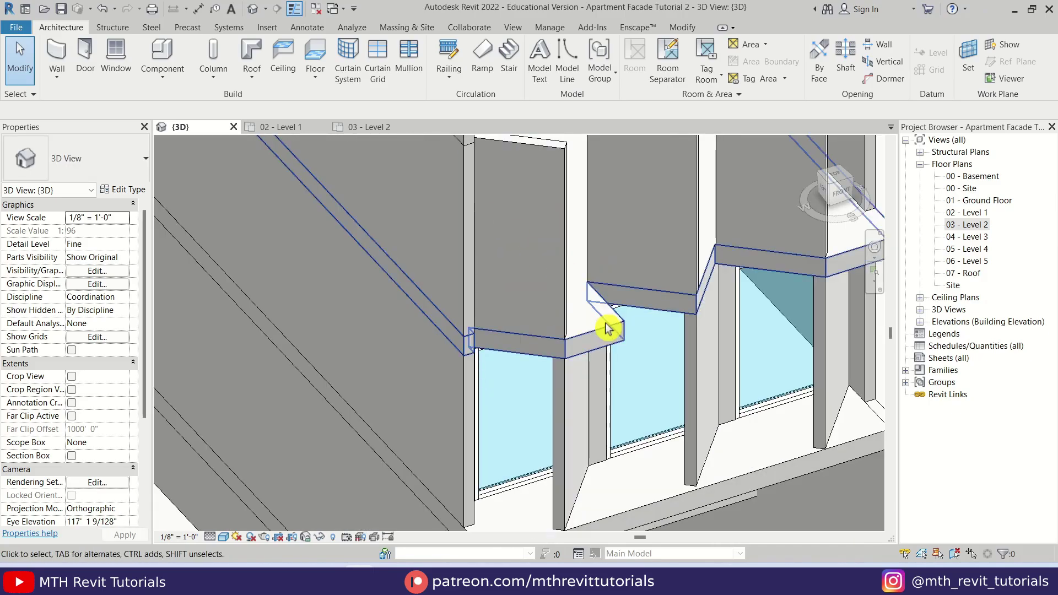
pyautogui.scroll(-3, 612, 452)
pyautogui.scroll(2, 619, 494)
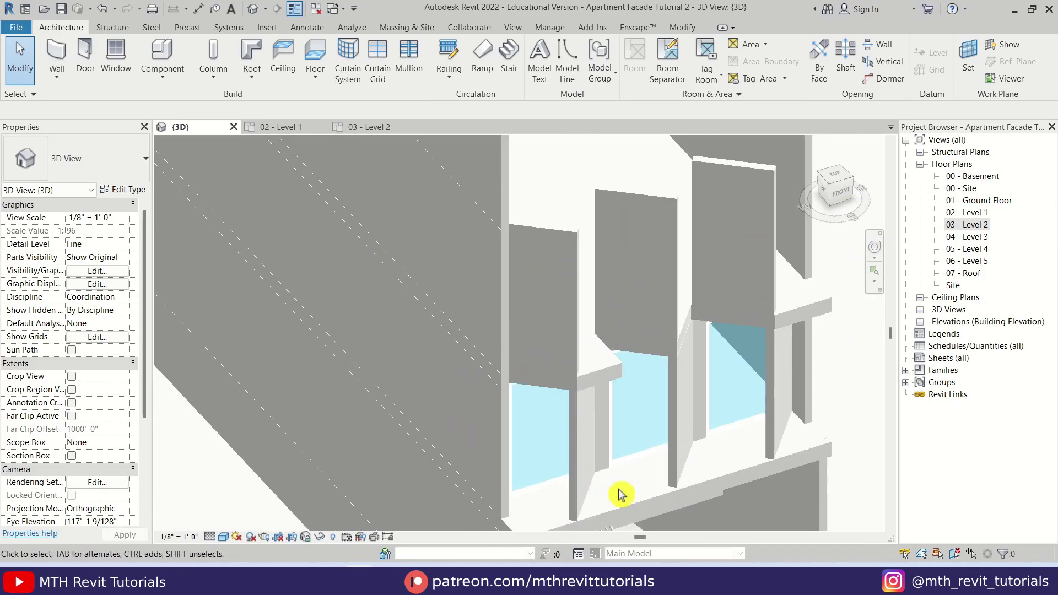
pyautogui.scroll(-2, 583, 463)
pyautogui.scroll(2, 676, 397)
pyautogui.moveTo(657, 433); pyautogui.dragTo(682, 427, button='middle')
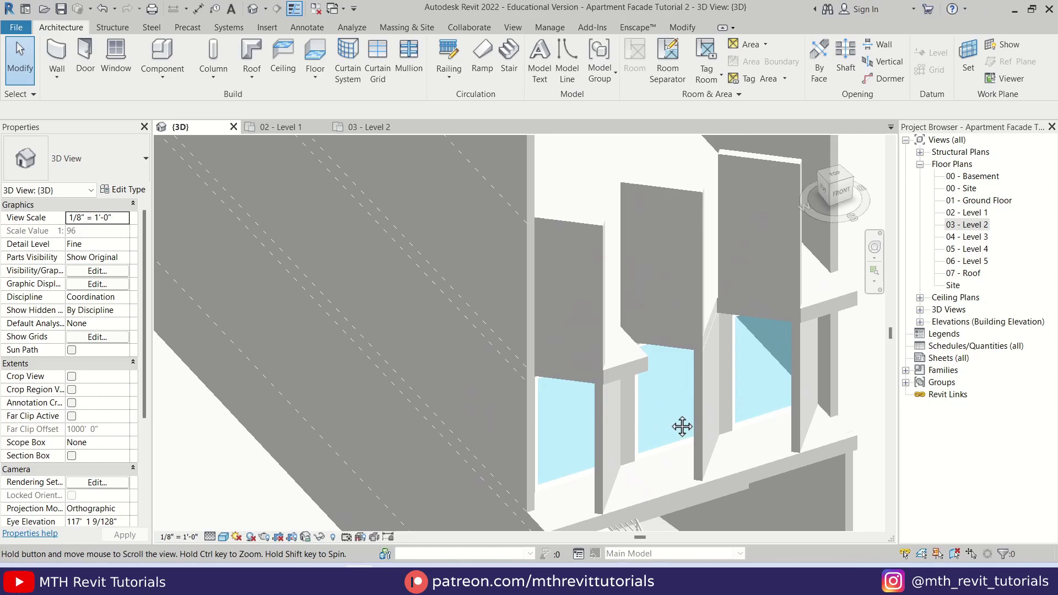
# Copy the Level 1 wall behind the diagonal walls, with its storefront openings, and paste it aligned to 03 - Level 2.
pyautogui.scroll(2, 628, 480)
pyautogui.click(631, 459)
pyautogui.scroll(-2, 636, 450)
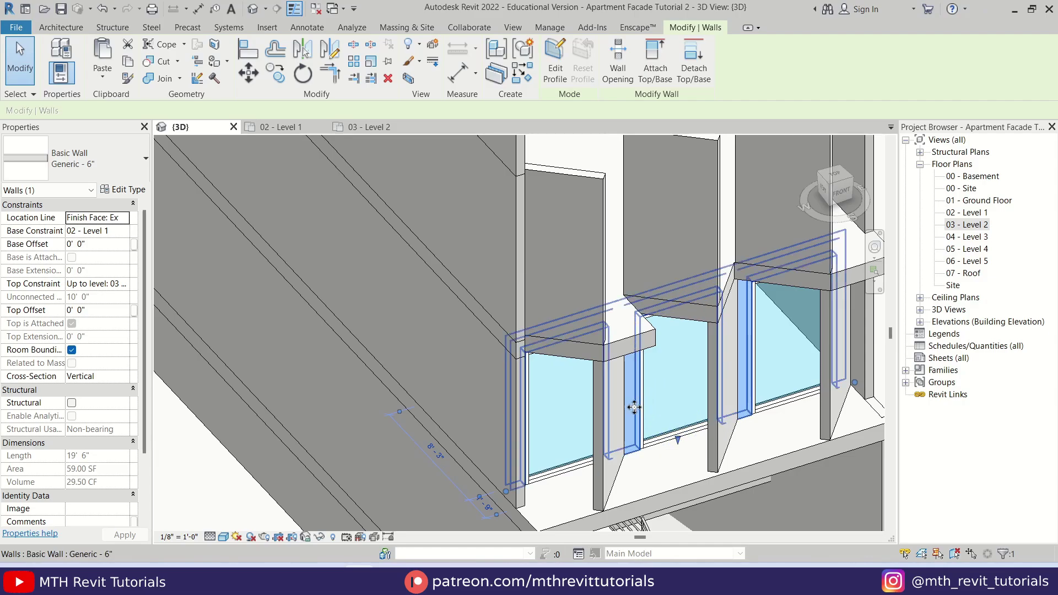
pyautogui.keyDown('shift'); pyautogui.moveTo(649, 383); pyautogui.dragTo(683, 444, button='middle'); pyautogui.keyUp('shift')
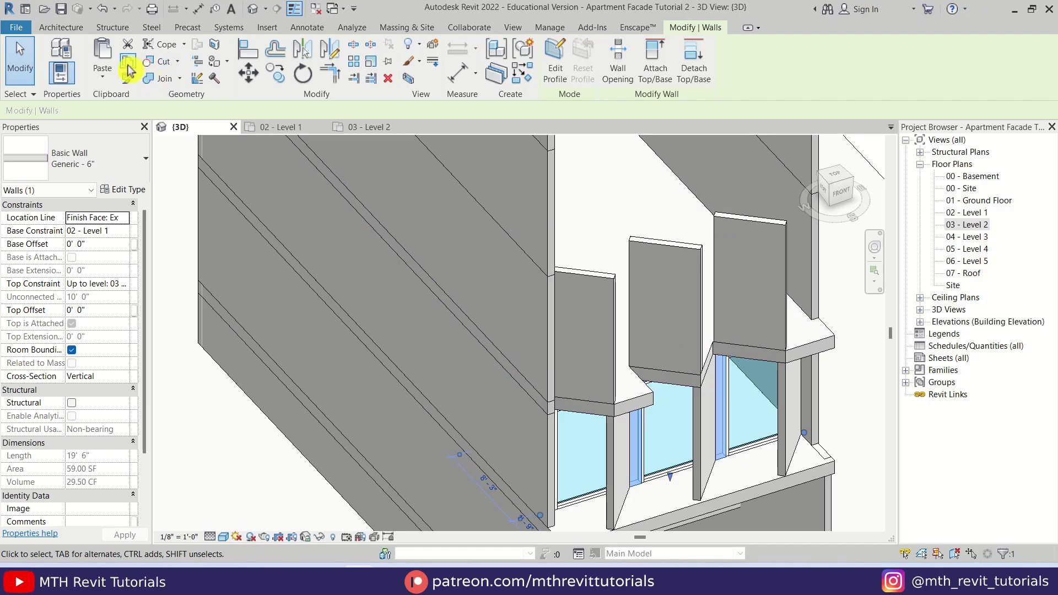
pyautogui.click(102, 77)
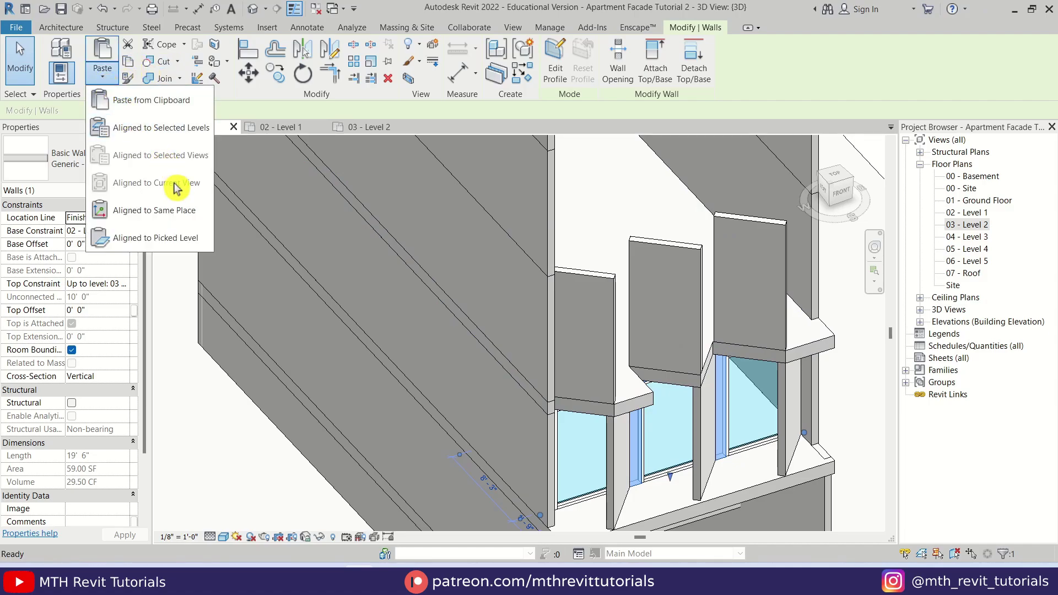
pyautogui.click(200, 129)
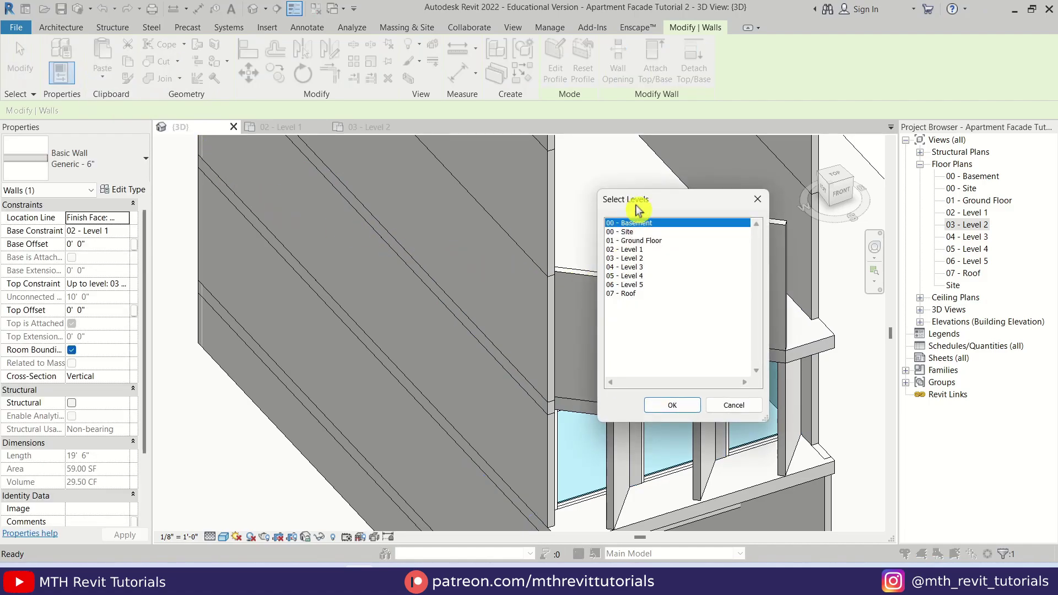
pyautogui.moveTo(636, 205); pyautogui.dragTo(754, 212)
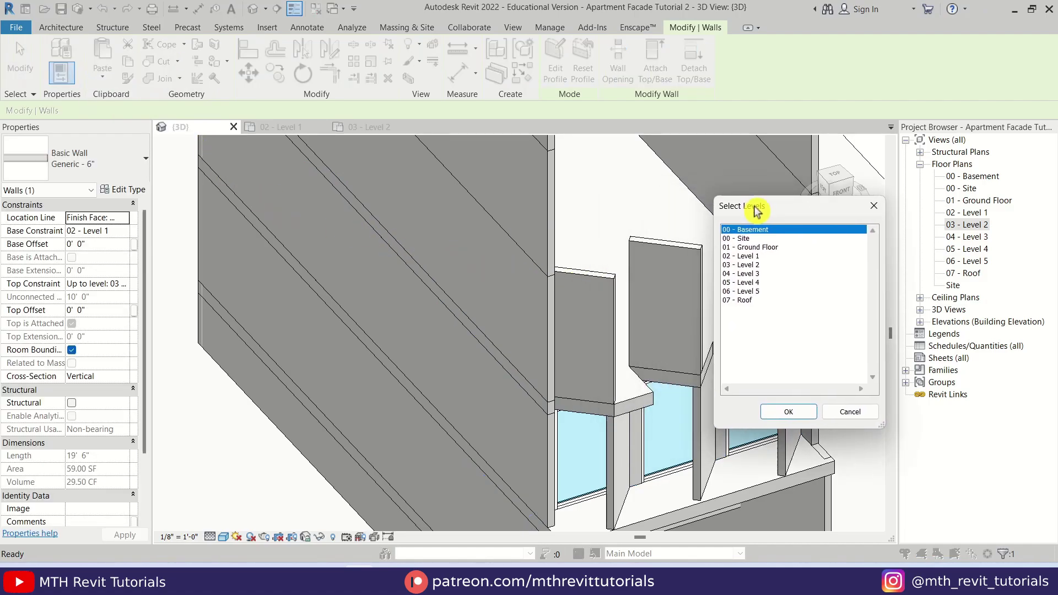
pyautogui.click(751, 268)
pyautogui.click(790, 411)
pyautogui.scroll(-2, 815, 386)
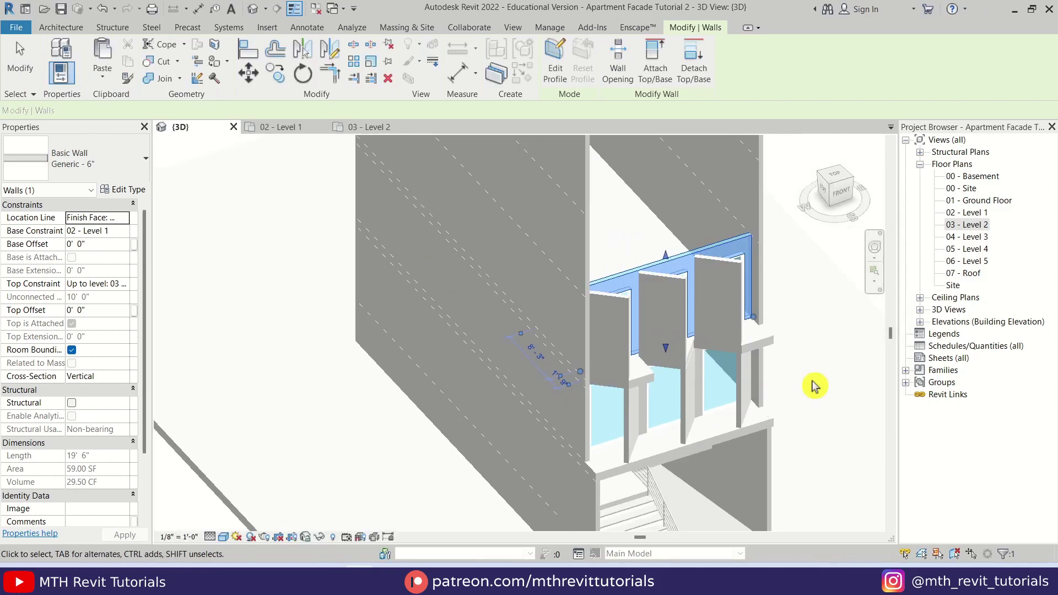
pyautogui.click(815, 386)
# Examine the Level 2 window wall, its diagonal walls and the zigzag floor edge from different sides of the facade.
pyautogui.keyDown('shift'); pyautogui.moveTo(752, 458); pyautogui.dragTo(626, 447, button='middle'); pyautogui.keyUp('shift')
pyautogui.scroll(1, 656, 333)
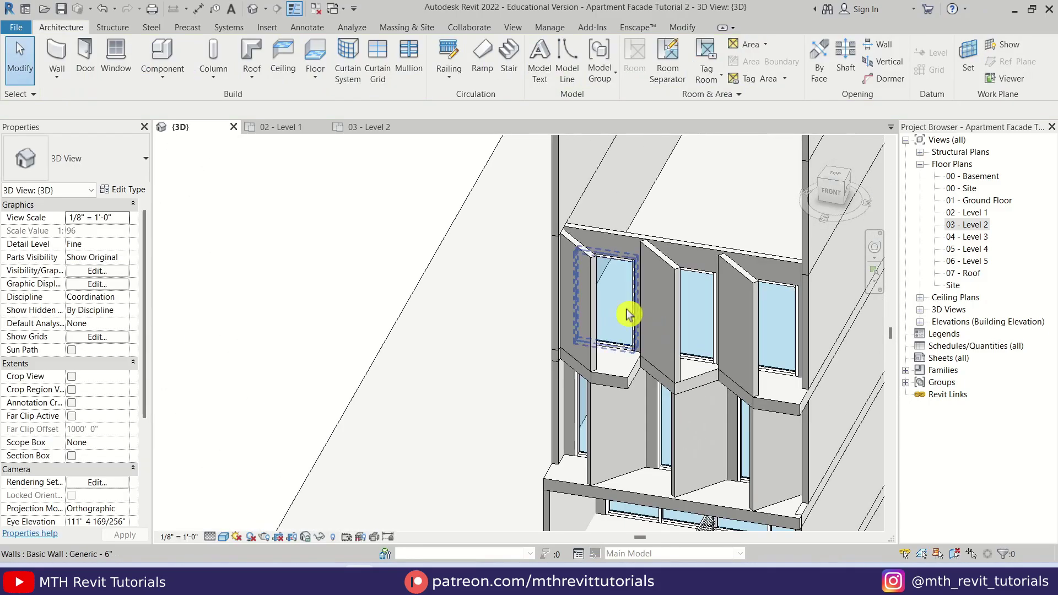
pyautogui.scroll(2, 628, 315)
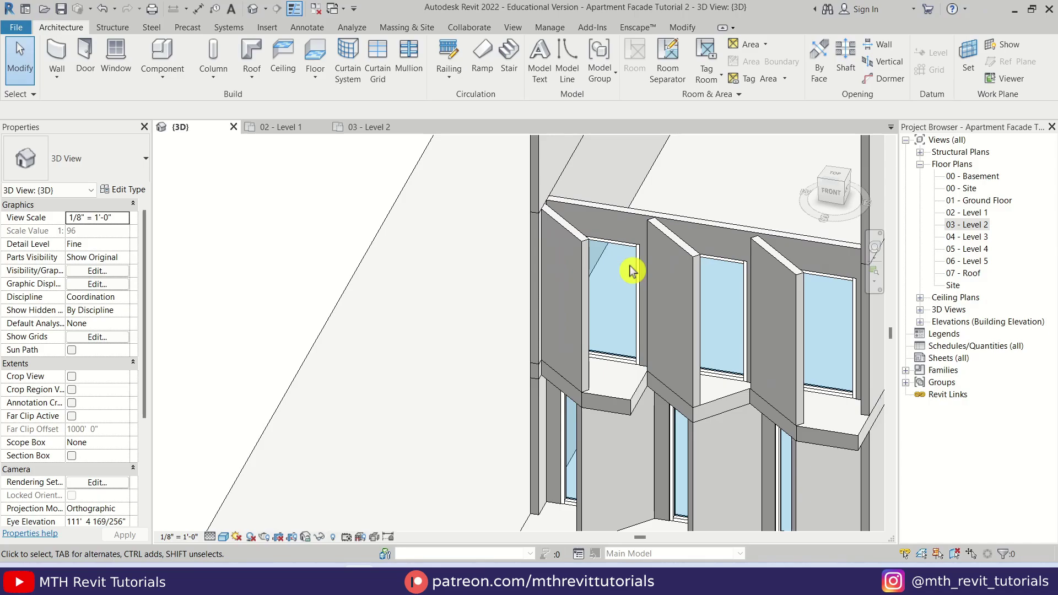
pyautogui.keyDown('shift'); pyautogui.moveTo(655, 309); pyautogui.dragTo(573, 315, button='middle'); pyautogui.keyUp('shift')
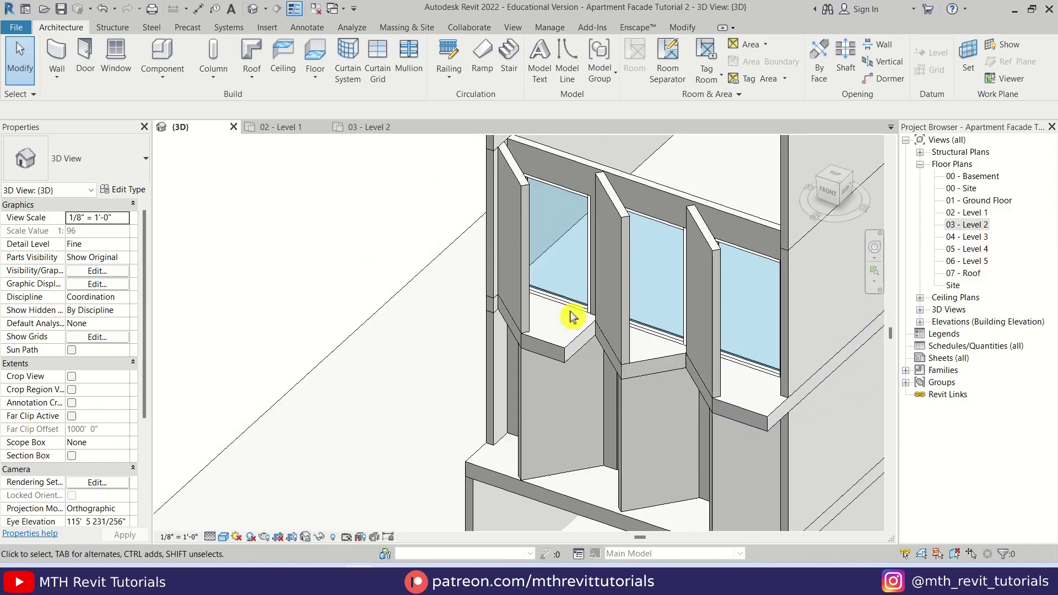
pyautogui.scroll(-2, 600, 338)
pyautogui.moveTo(656, 407)
pyautogui.keyDown('shift'); pyautogui.mouseDown(button='middle')
pyautogui.moveTo(659, 415)
pyautogui.moveTo(660, 388)
pyautogui.mouseUp(button='middle'); pyautogui.keyUp('shift')
pyautogui.scroll(-3, 661, 388)
pyautogui.keyDown('shift'); pyautogui.moveTo(583, 474); pyautogui.dragTo(739, 331, button='middle'); pyautogui.keyUp('shift')
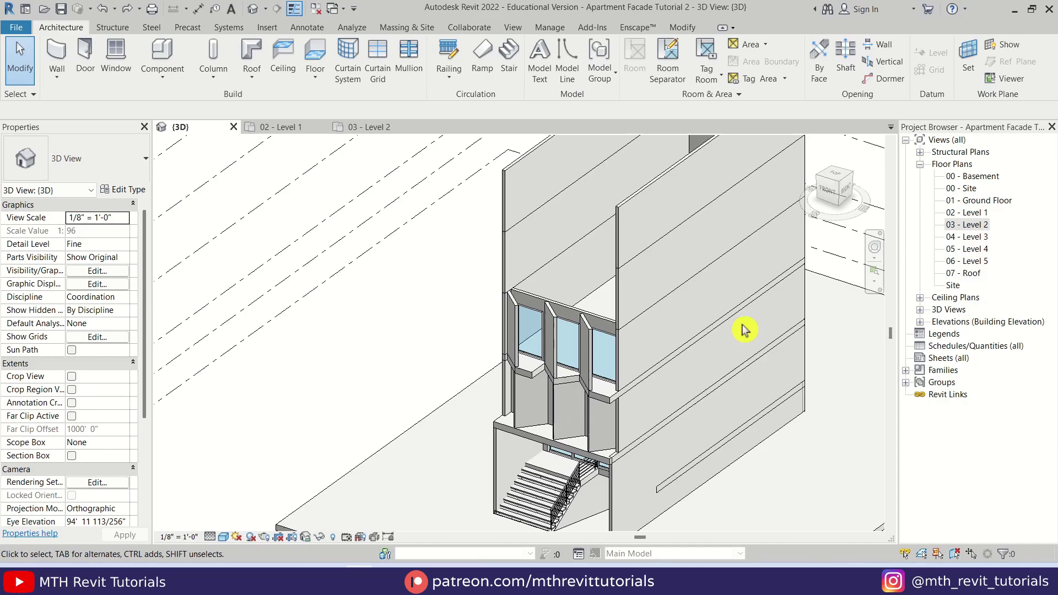
# From the right side view, copy the Level 1 and Level 2 facade elements with both floors and paste them aligned to 04 - Level 3.
pyautogui.click(847, 194)
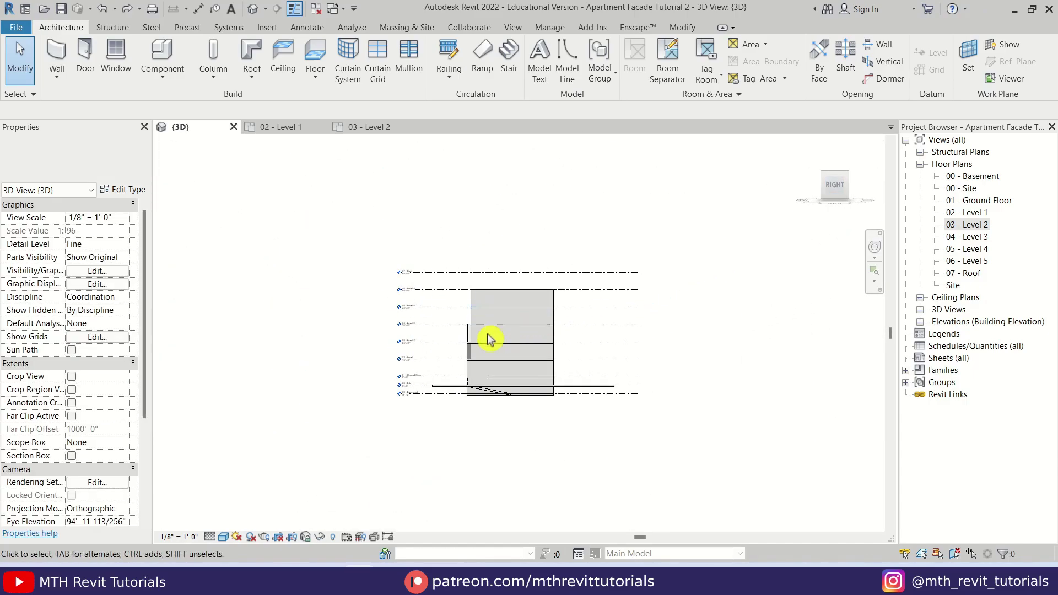
pyautogui.scroll(3, 441, 333)
pyautogui.moveTo(494, 286); pyautogui.dragTo(585, 439)
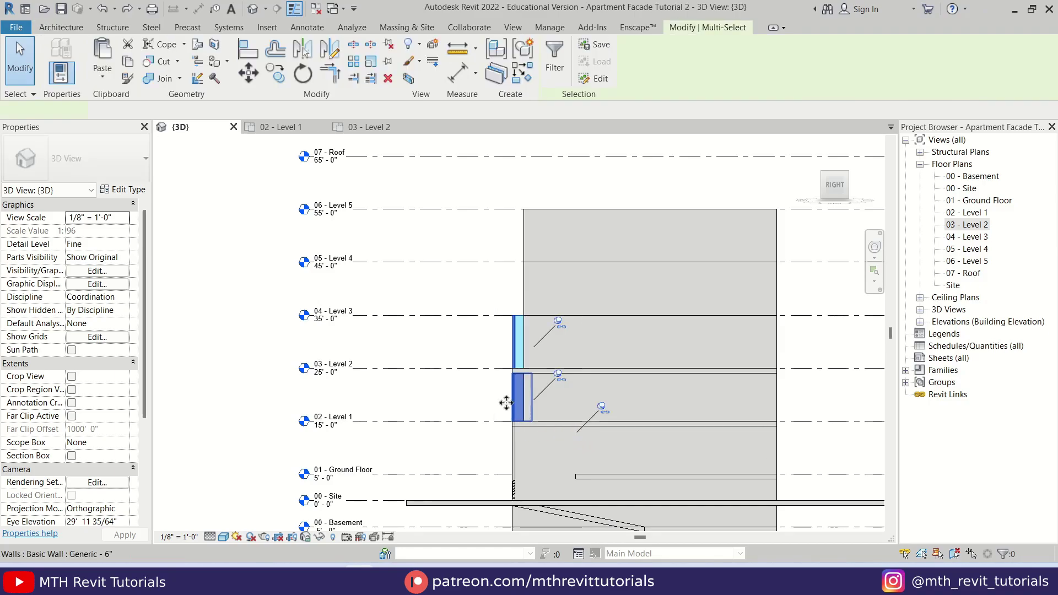
pyautogui.scroll(5, 503, 418)
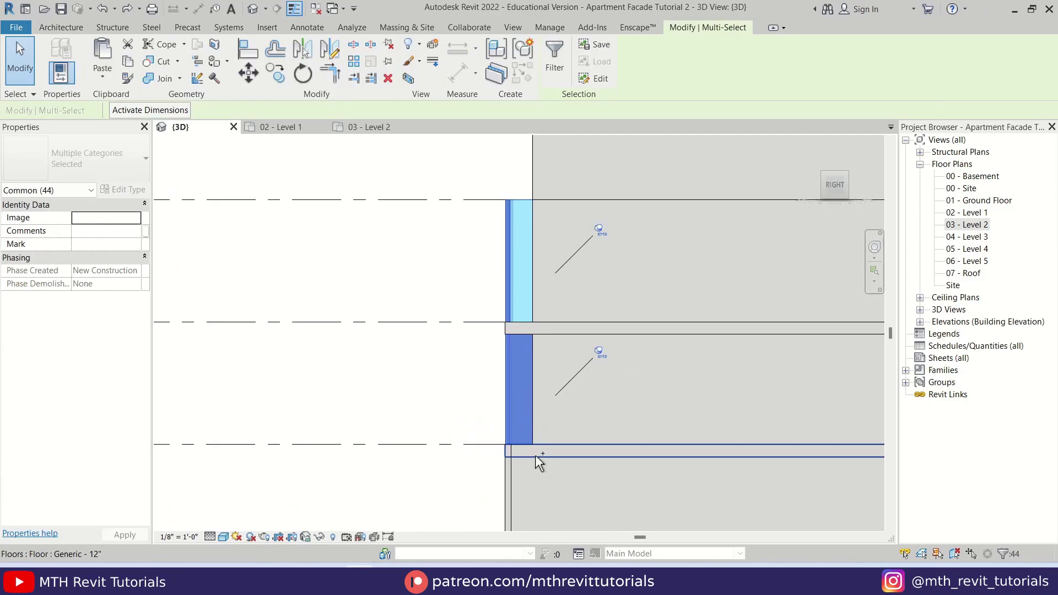
pyautogui.keyDown('ctrl'); pyautogui.click(535, 457); pyautogui.keyUp('ctrl')
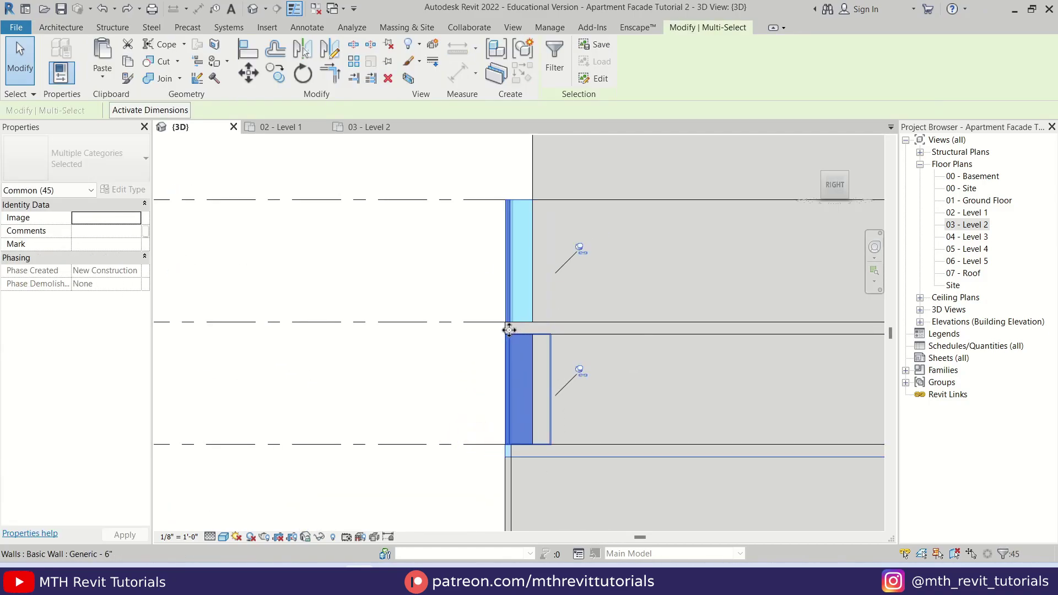
pyautogui.scroll(4, 502, 333)
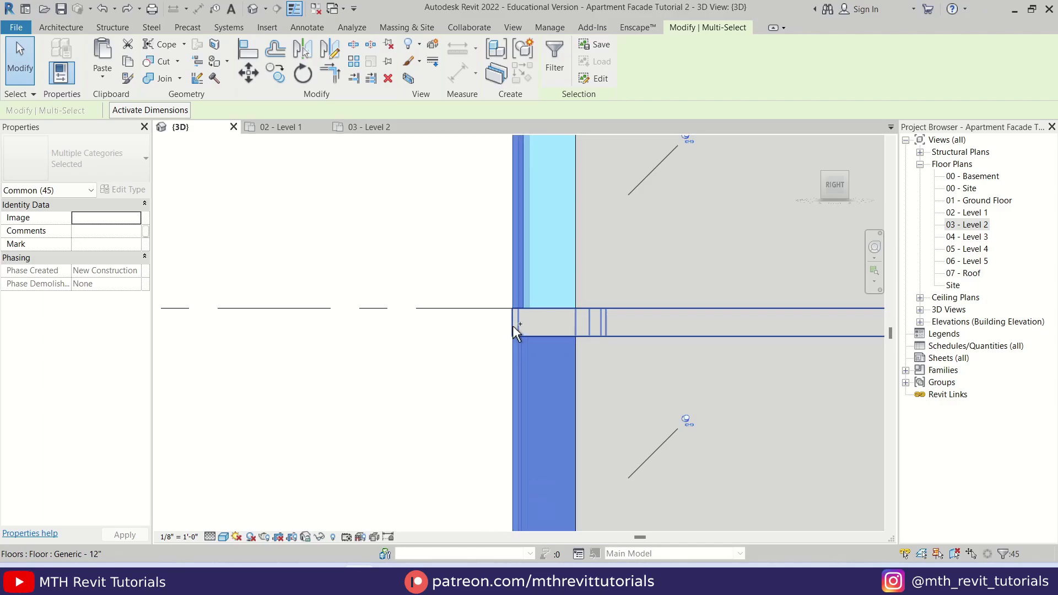
pyautogui.keyDown('ctrl'); pyautogui.click(513, 325); pyautogui.keyUp('ctrl')
pyautogui.scroll(-6, 517, 351)
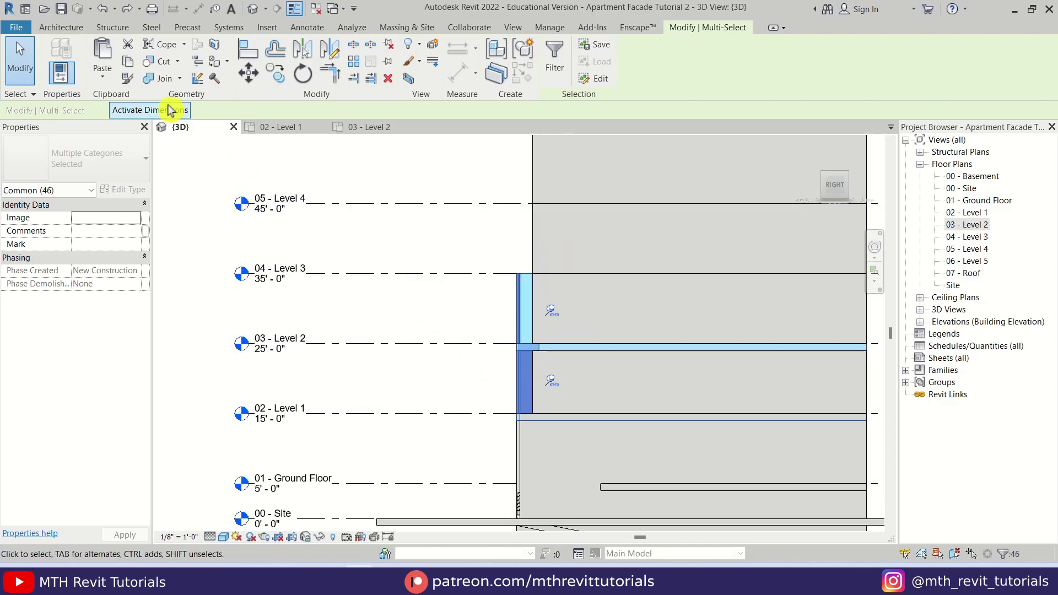
pyautogui.click(102, 76)
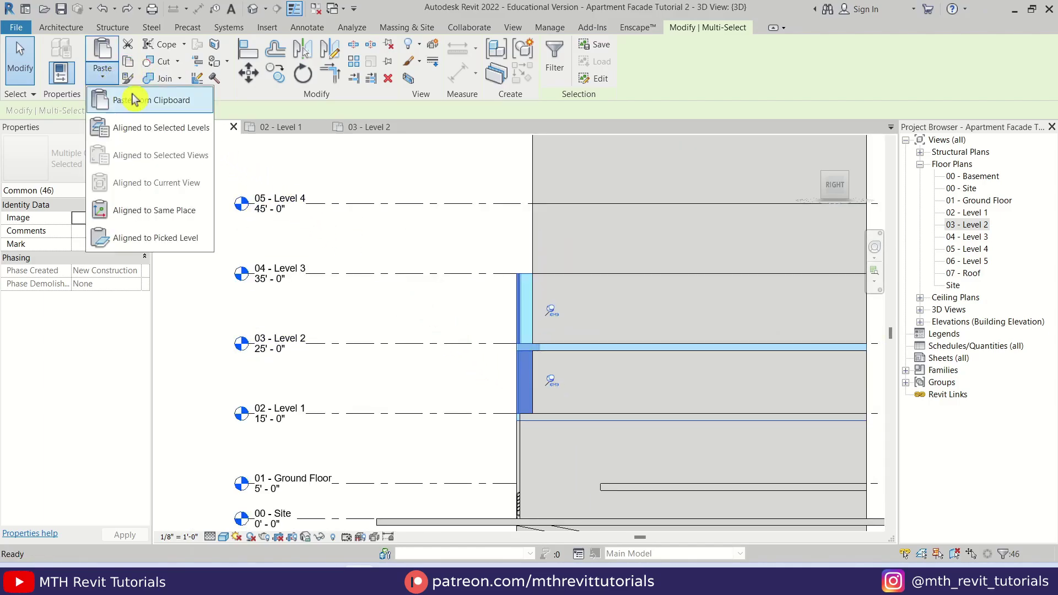
pyautogui.click(182, 138)
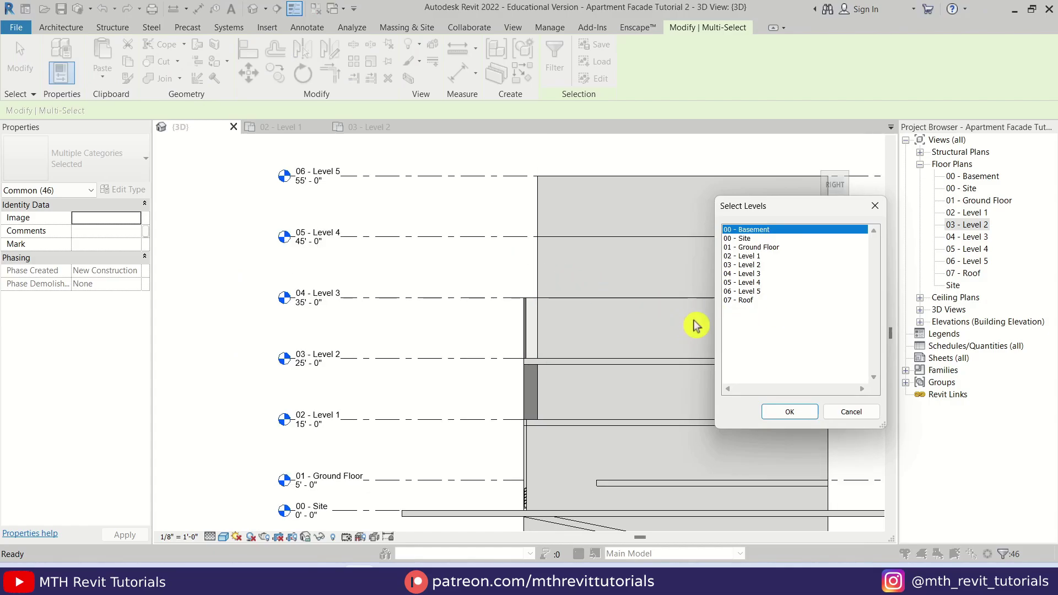
pyautogui.click(756, 275)
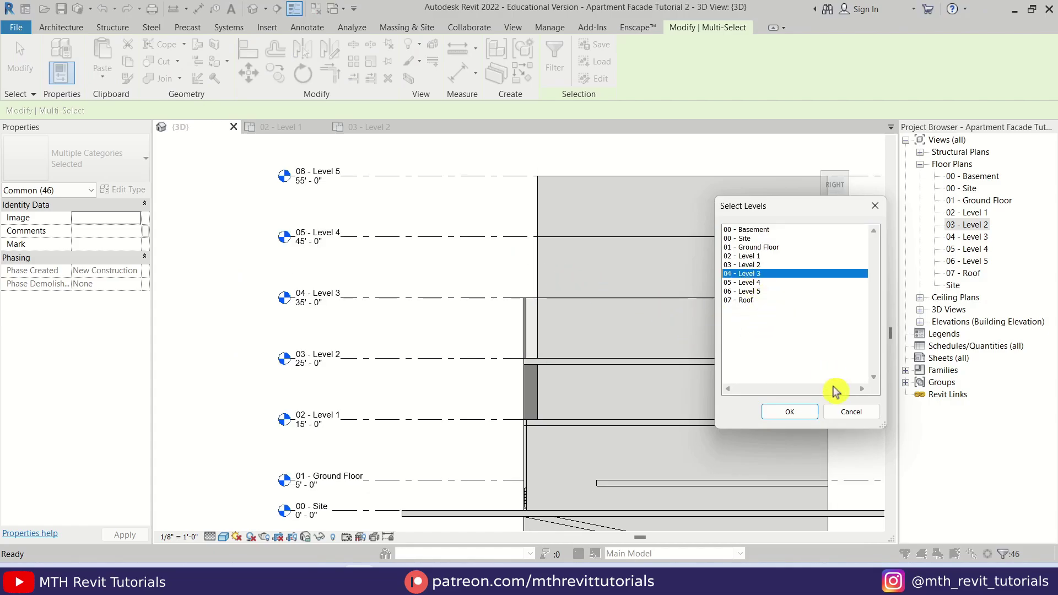
pyautogui.click(790, 412)
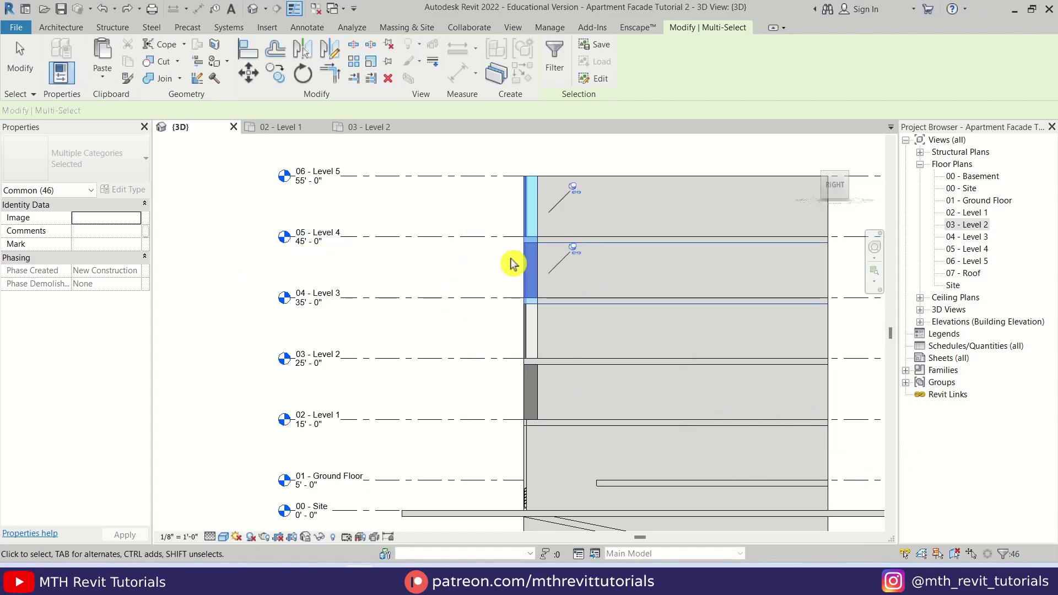
pyautogui.scroll(-3, 510, 287)
pyautogui.keyDown('shift'); pyautogui.moveTo(511, 328); pyautogui.dragTo(714, 467, button='middle'); pyautogui.keyUp('shift')
pyautogui.press('Escape')
# Open the Level 3 floor's boundary for editing and work on it in the 04 - Level 3 floor plan.
pyautogui.scroll(5, 713, 432)
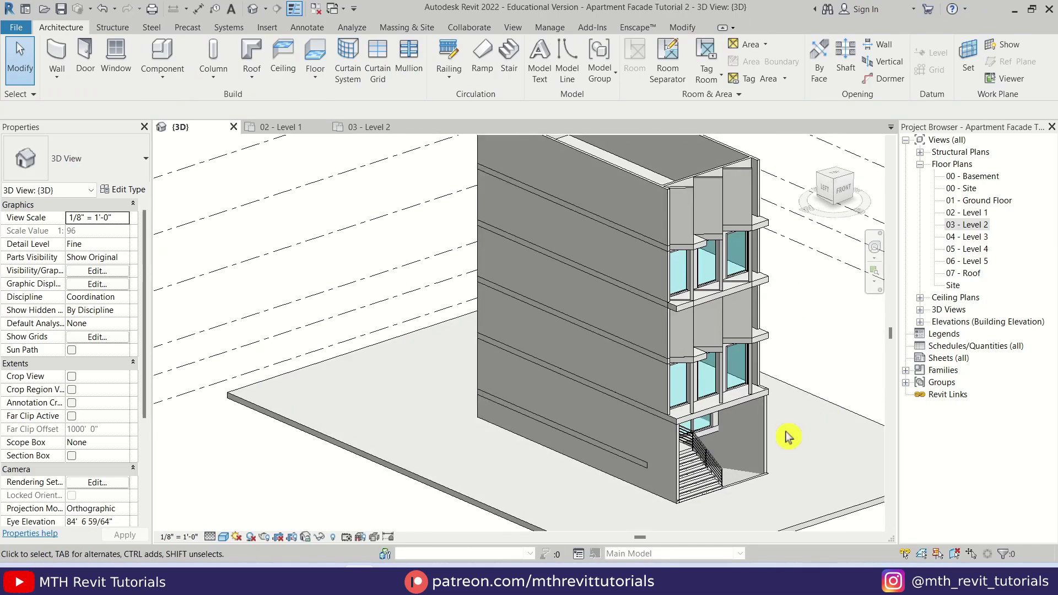
pyautogui.scroll(1, 807, 404)
pyautogui.keyDown('shift'); pyautogui.moveTo(824, 338); pyautogui.dragTo(705, 425, button='middle'); pyautogui.keyUp('shift')
pyautogui.scroll(3, 669, 409)
pyautogui.scroll(1, 669, 408)
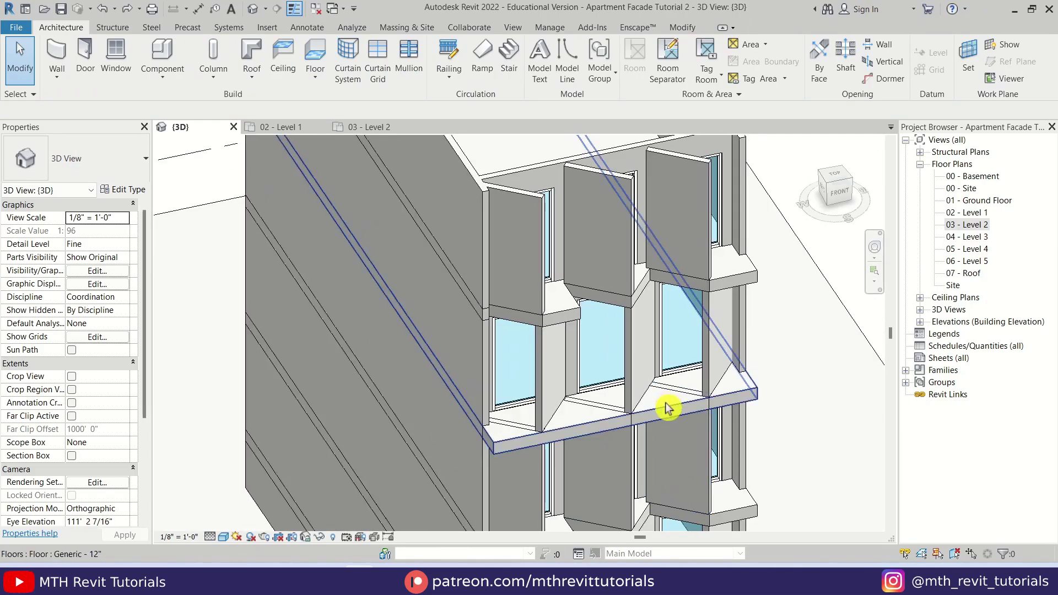
pyautogui.click(668, 408)
pyautogui.click(557, 80)
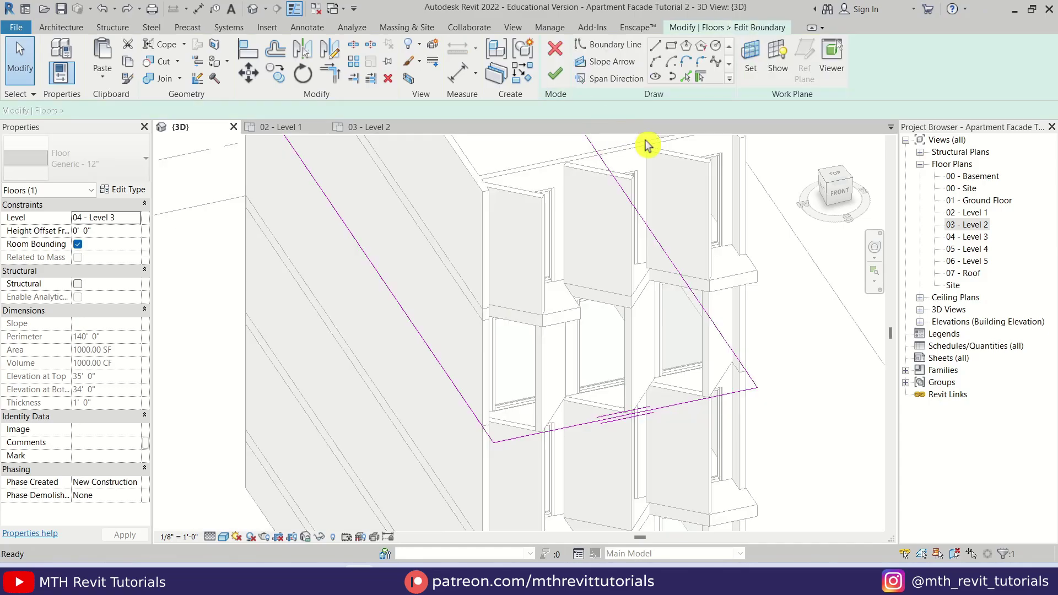
pyautogui.doubleClick(973, 237)
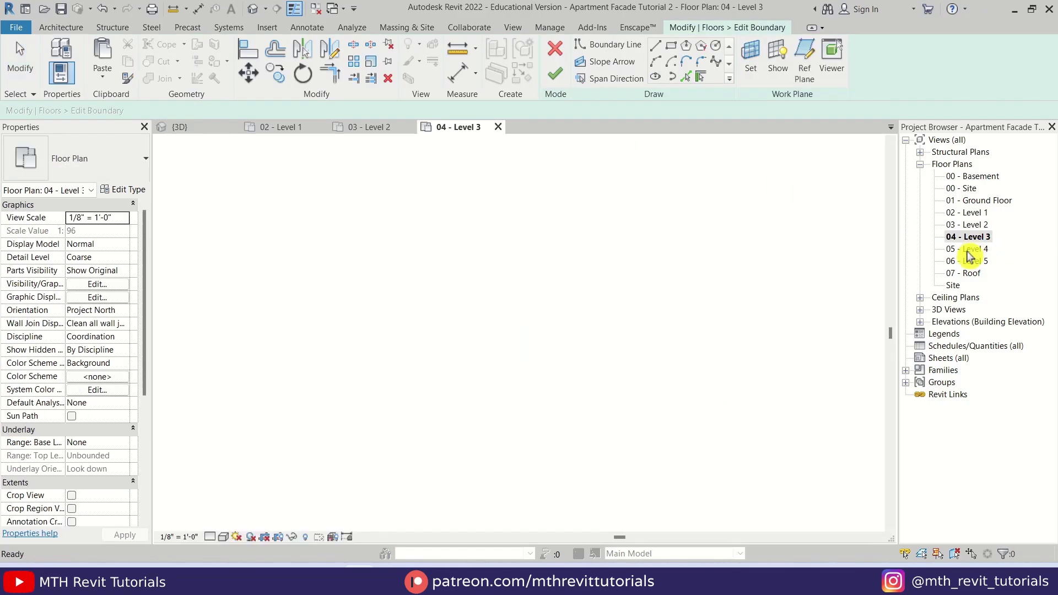
pyautogui.scroll(4, 539, 423)
pyautogui.moveTo(569, 338); pyautogui.dragTo(614, 383, button='middle')
# Add floor boundary lines along the right side wall's inner face and end, and along the rightmost diagonal wall's outer face and end.
pyautogui.click(686, 76)
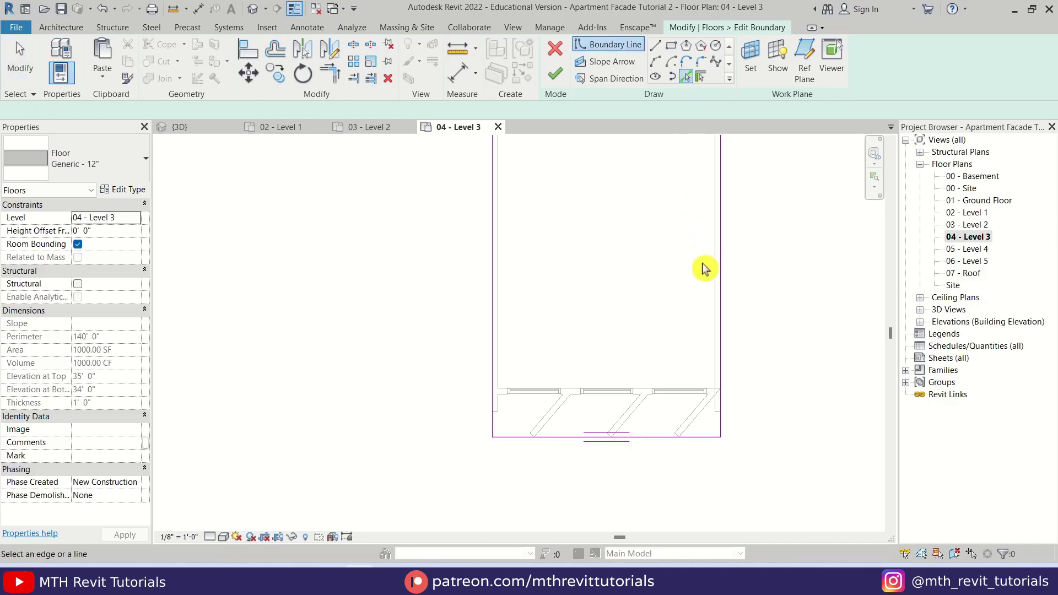
pyautogui.scroll(4, 720, 419)
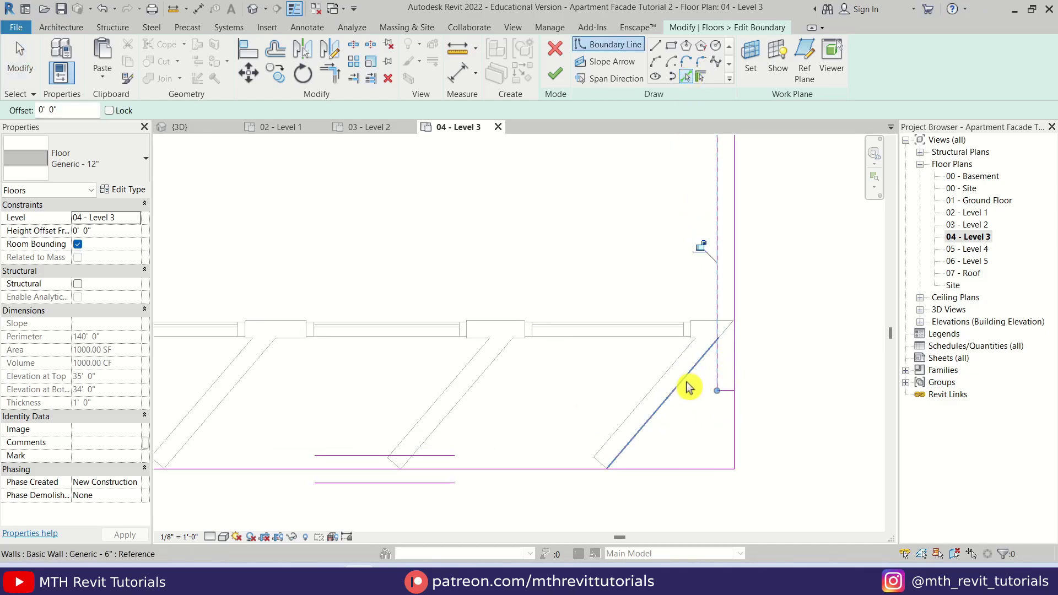
pyautogui.scroll(2, 585, 465)
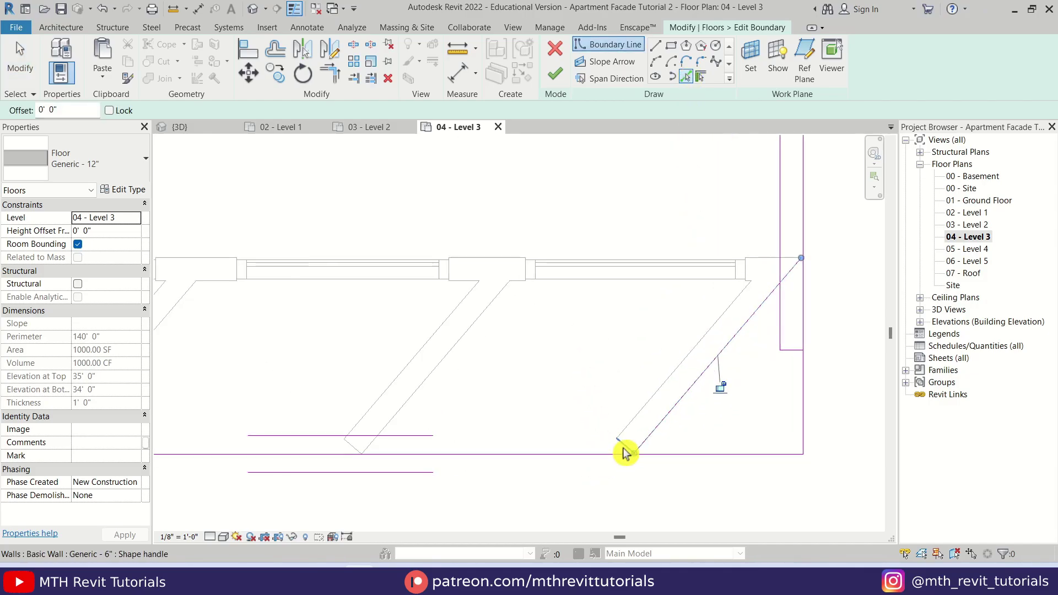
pyautogui.scroll(-1, 625, 446)
pyautogui.scroll(-2, 594, 313)
pyautogui.moveTo(609, 341); pyautogui.dragTo(687, 359, button='middle')
pyautogui.press('Escape')
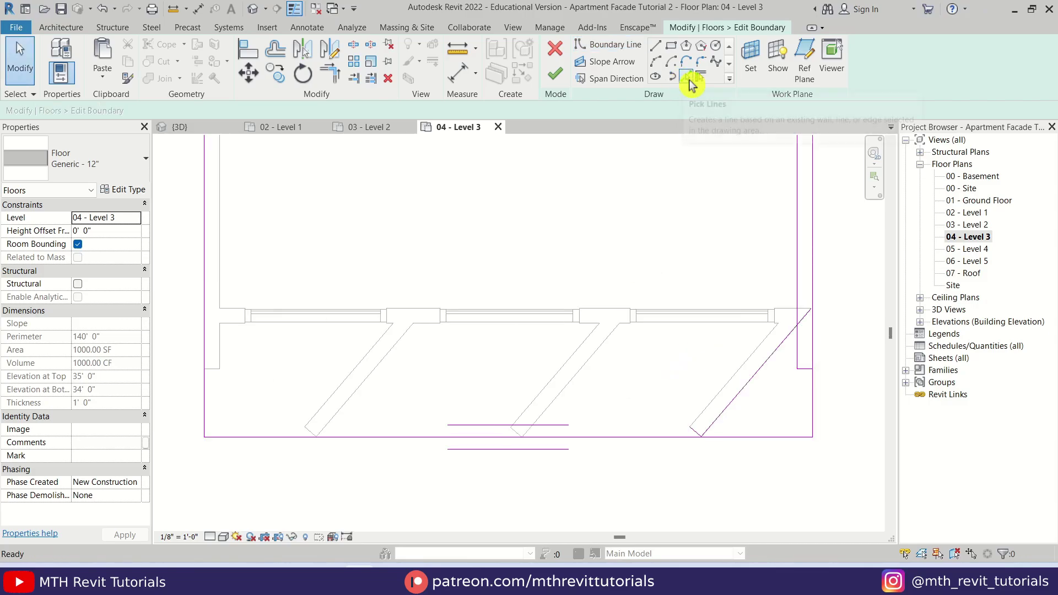
# Add floor boundary lines along the middle diagonal wall's right face and end edge, and along the left diagonal wall's right face.
pyautogui.click(686, 78)
pyautogui.scroll(1, 512, 444)
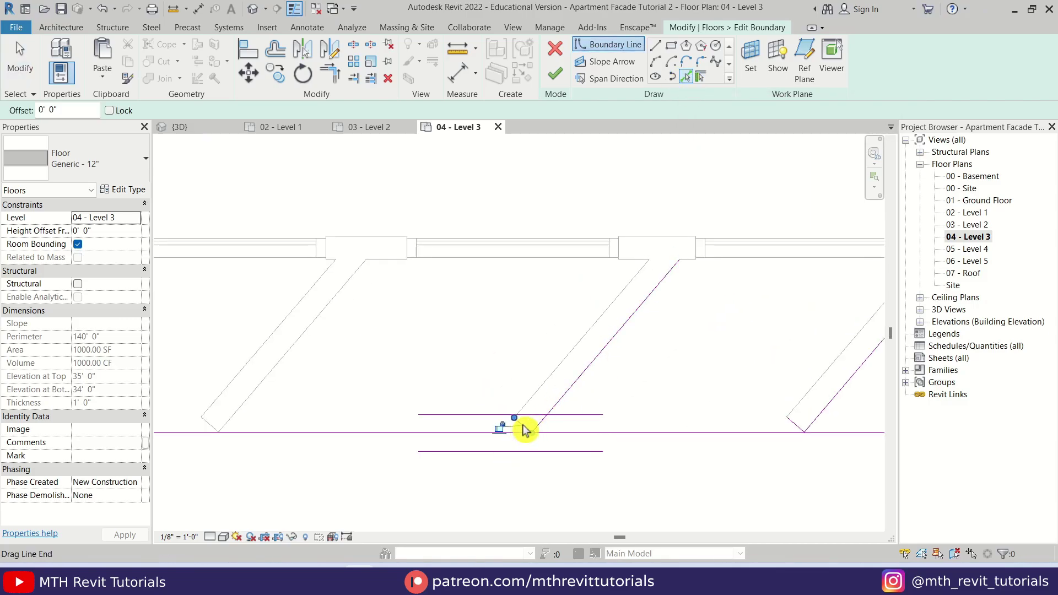
pyautogui.scroll(-2, 577, 379)
# Extend the end-edge lines of the rightmost and middle diagonal walls to meet the diagonal line on their left.
pyautogui.press('t')
pyautogui.press('r')
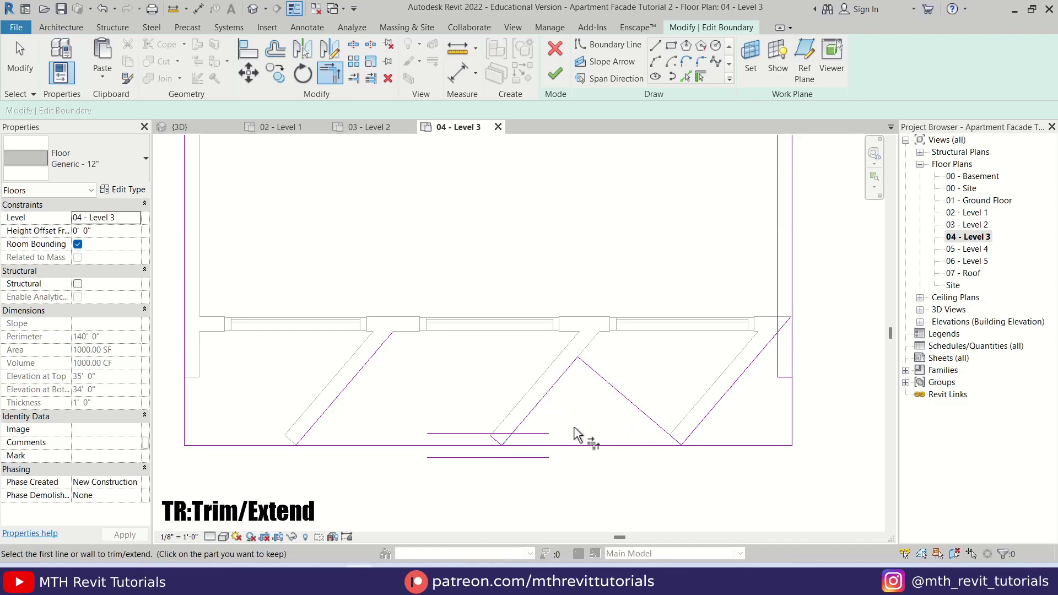
pyautogui.scroll(-2, 656, 431)
pyautogui.press('Escape')
pyautogui.scroll(1, 415, 427)
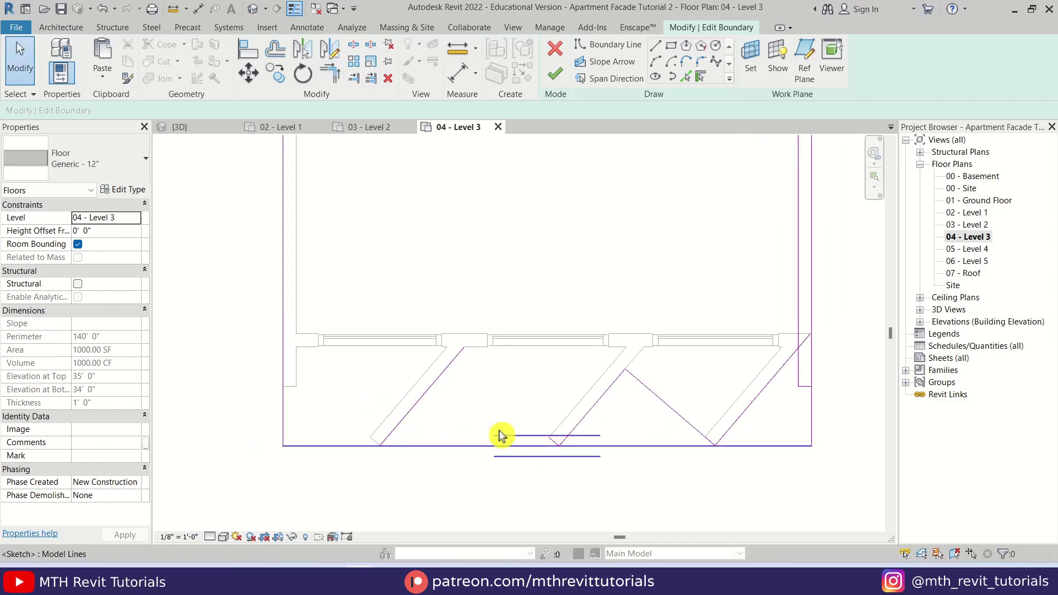
pyautogui.press('t')
pyautogui.press('r')
pyautogui.click(422, 396)
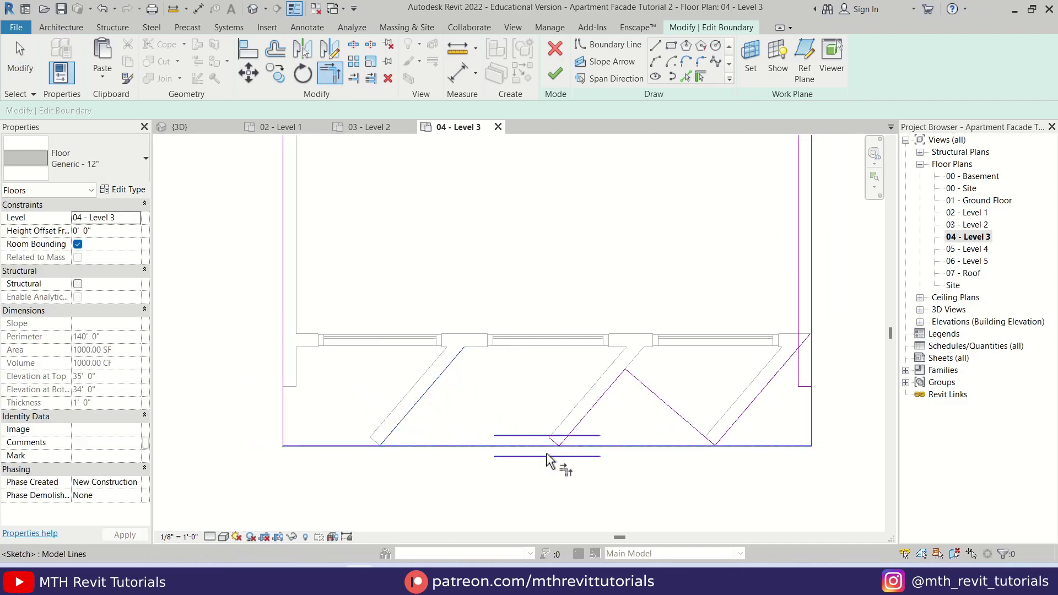
pyautogui.click(548, 460)
pyautogui.scroll(1, 785, 395)
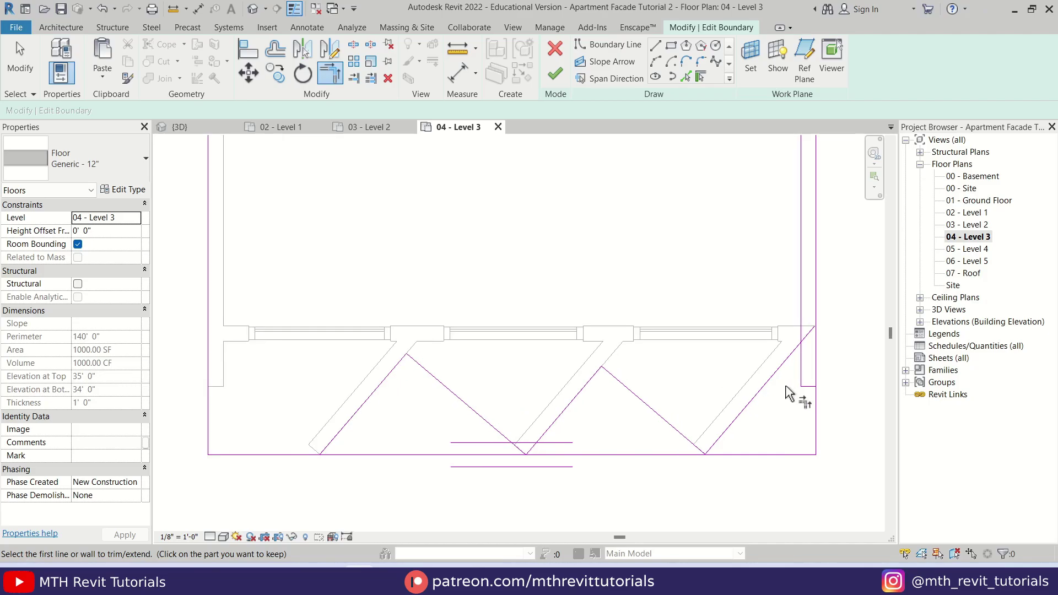
# Trim the rightmost diagonal to the side wall's inner face line, and the outer side boundary to that wall's end line.
pyautogui.moveTo(802, 353); pyautogui.dragTo(758, 375, button='middle')
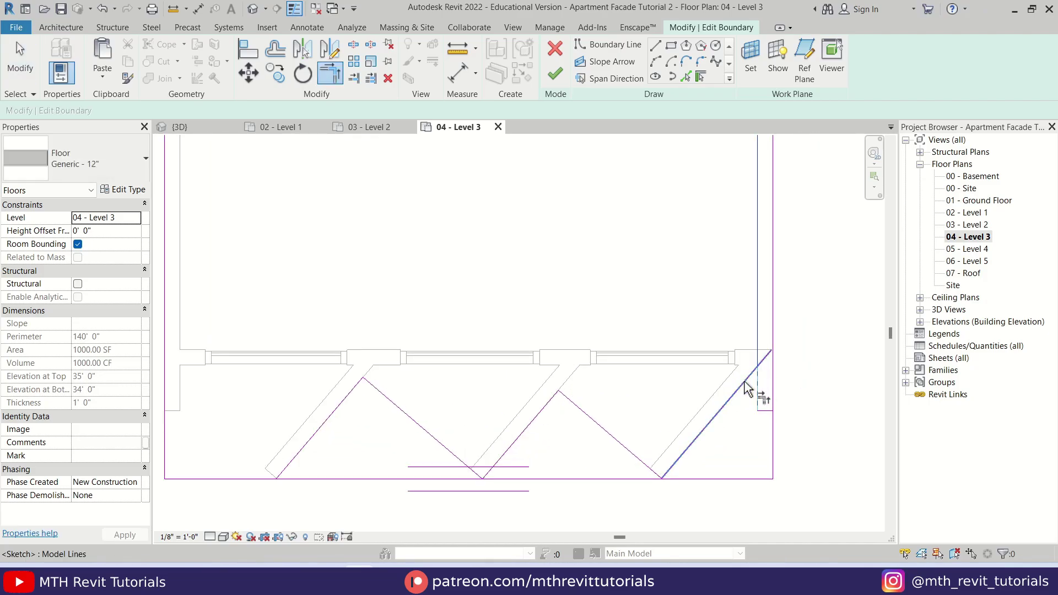
pyautogui.click(766, 412)
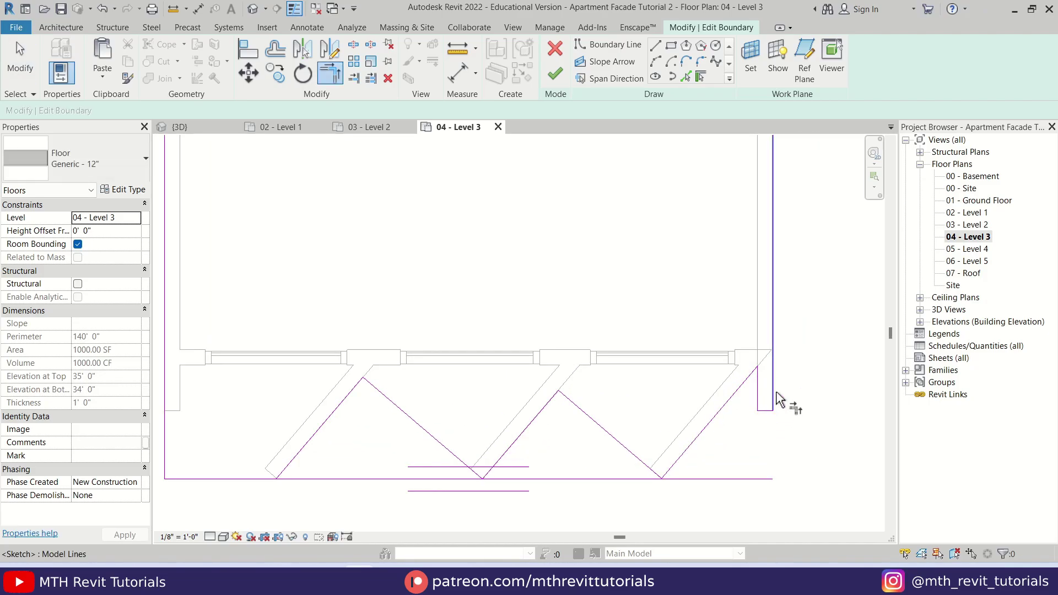
# Trim the floor's front boundary line back to the boundary line along the left diagonal wall's right face.
pyautogui.click(774, 399)
pyautogui.scroll(-2, 815, 413)
pyautogui.scroll(1, 616, 444)
pyautogui.click(626, 451)
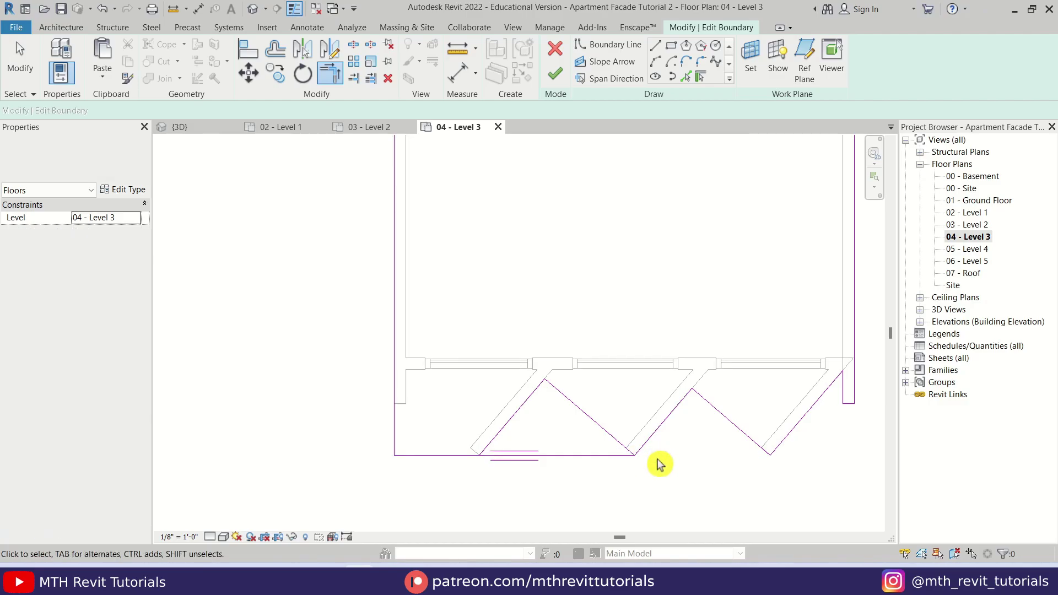
pyautogui.click(496, 438)
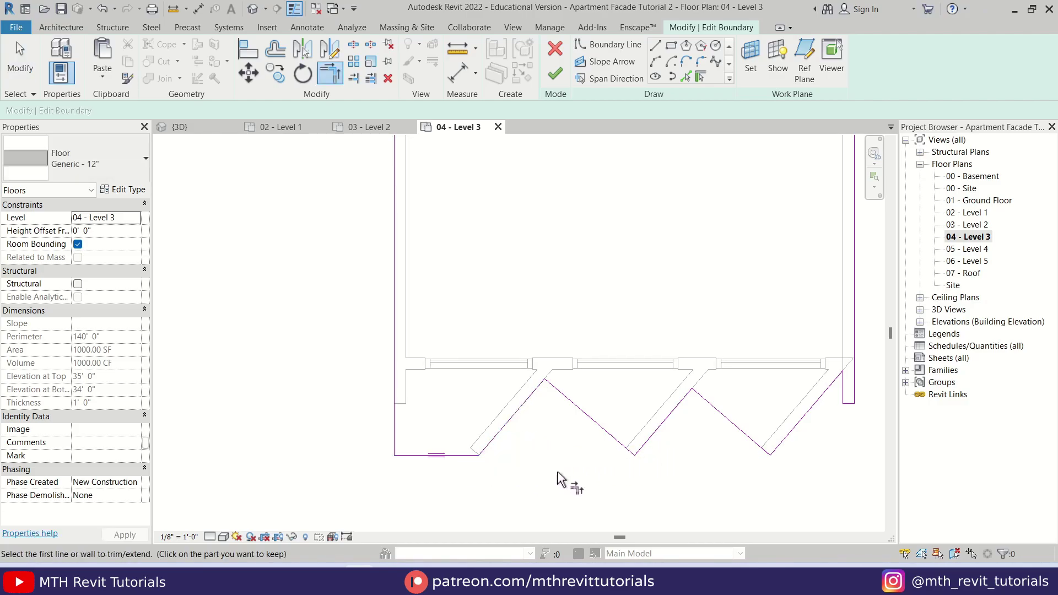
# Finish the Level 3 floor boundary and attach the walls reaching that level to the floor's bottom.
pyautogui.scroll(-1, 586, 420)
pyautogui.click(555, 73)
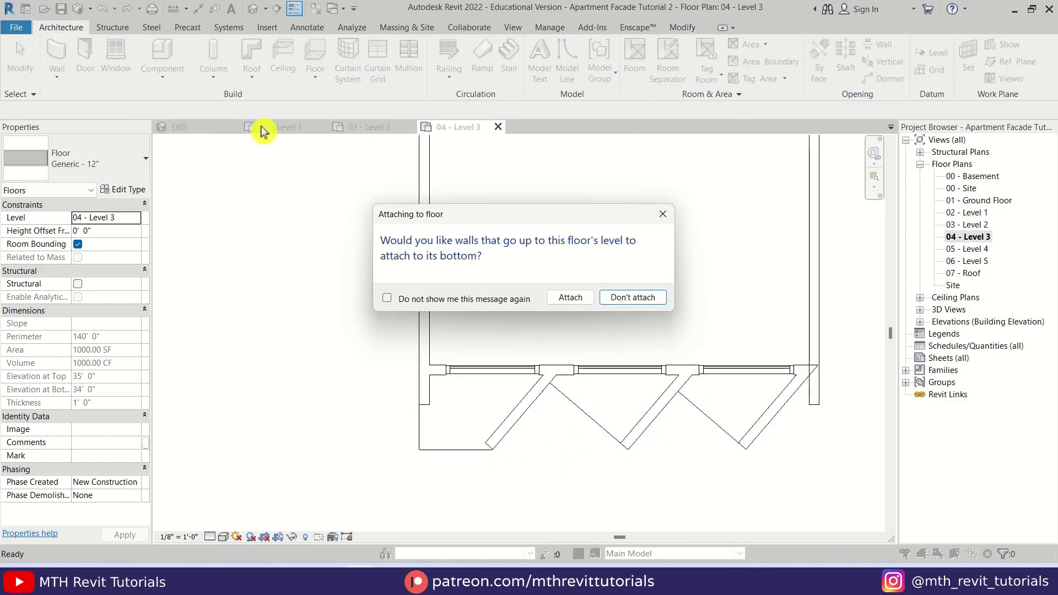
pyautogui.click(573, 300)
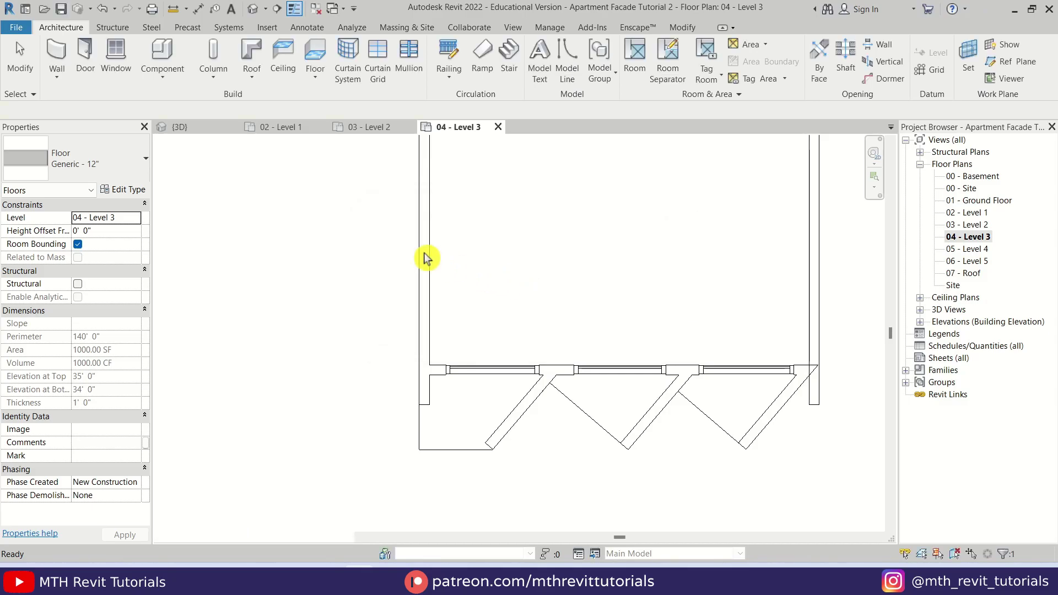
# Examine the reshaped Level 3 floor edge and the open top of the building in the 3D view.
pyautogui.click(216, 134)
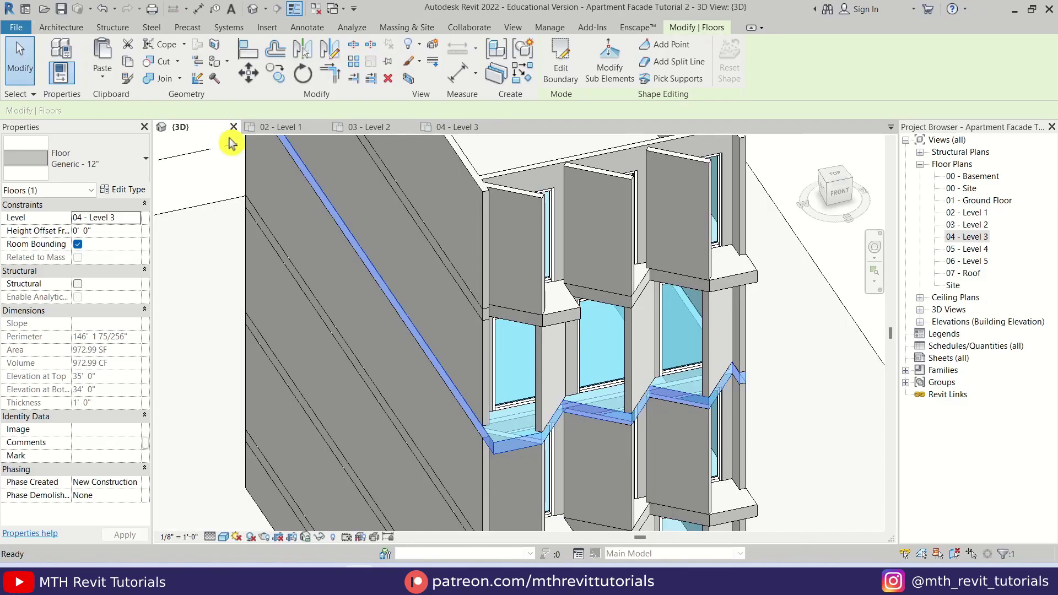
pyautogui.scroll(-3, 858, 438)
pyautogui.press('Escape')
pyautogui.keyDown('shift'); pyautogui.moveTo(685, 437); pyautogui.dragTo(590, 430, button='middle'); pyautogui.keyUp('shift')
pyautogui.scroll(-2, 573, 397)
pyautogui.moveTo(558, 365); pyautogui.dragTo(562, 384, button='middle')
pyautogui.scroll(3, 523, 311)
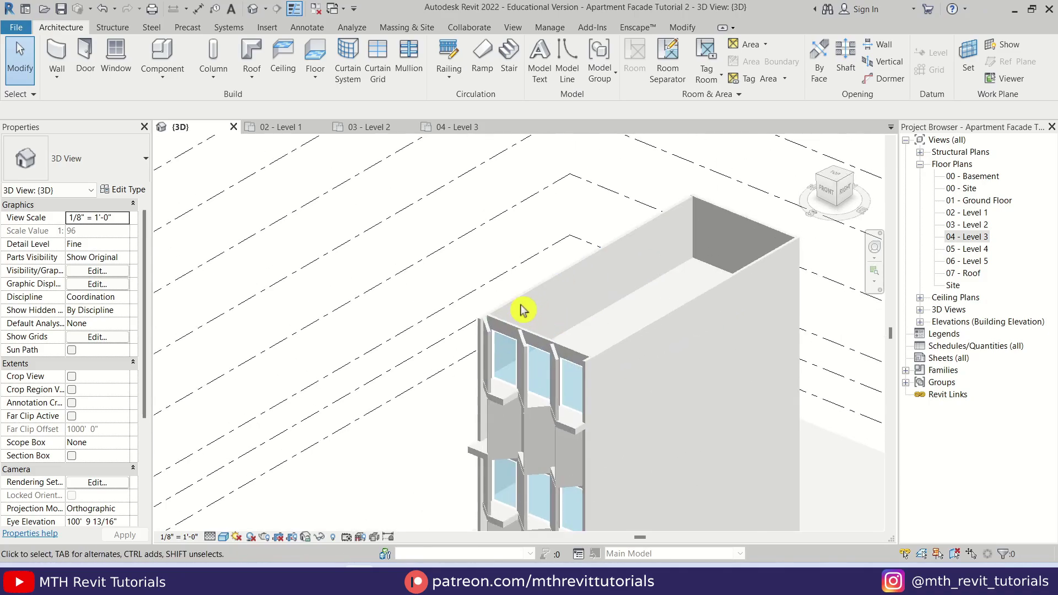
pyautogui.scroll(3, 571, 453)
pyautogui.scroll(-5, 634, 330)
# Copy the straight-edged Level 1 floor above the entrance stairs and paste it aligned to 06 - Level 5.
pyautogui.moveTo(667, 448); pyautogui.dragTo(656, 357, button='middle')
pyautogui.scroll(2, 604, 442)
pyautogui.click(605, 449)
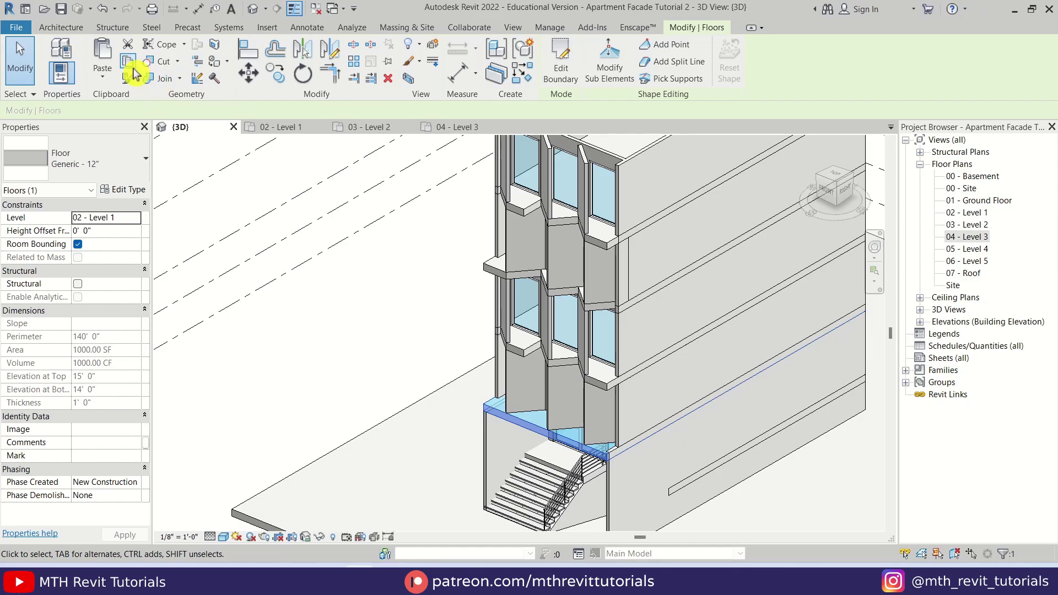
pyautogui.click(103, 77)
pyautogui.click(138, 135)
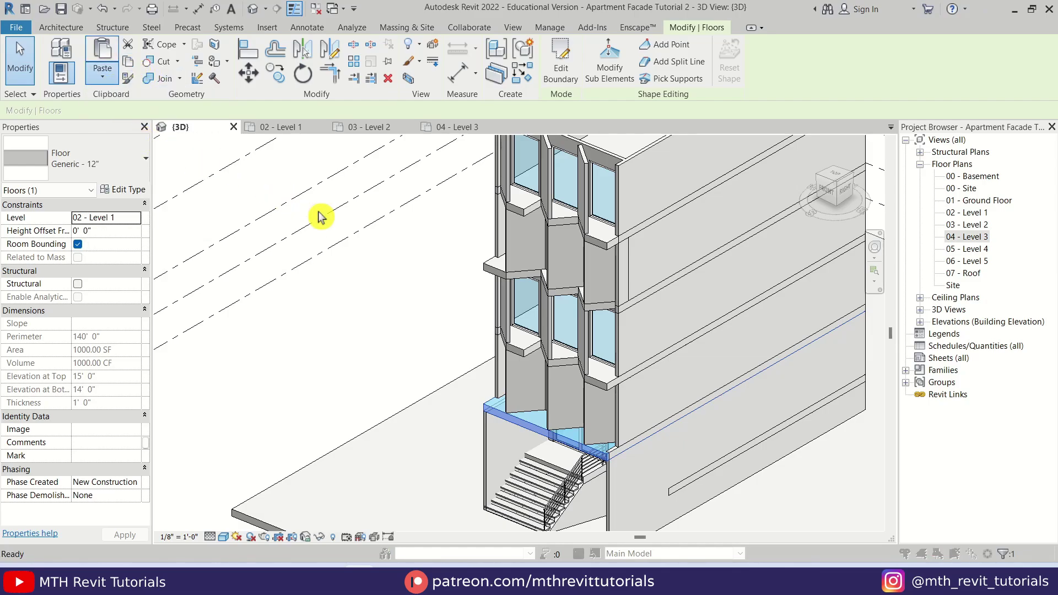
pyautogui.click(759, 292)
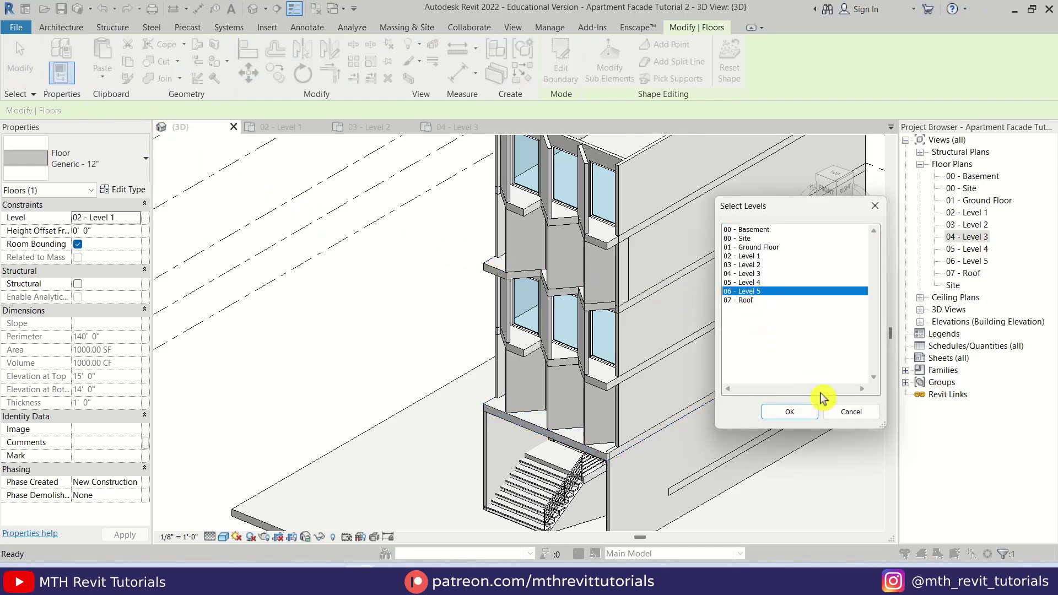
pyautogui.click(812, 414)
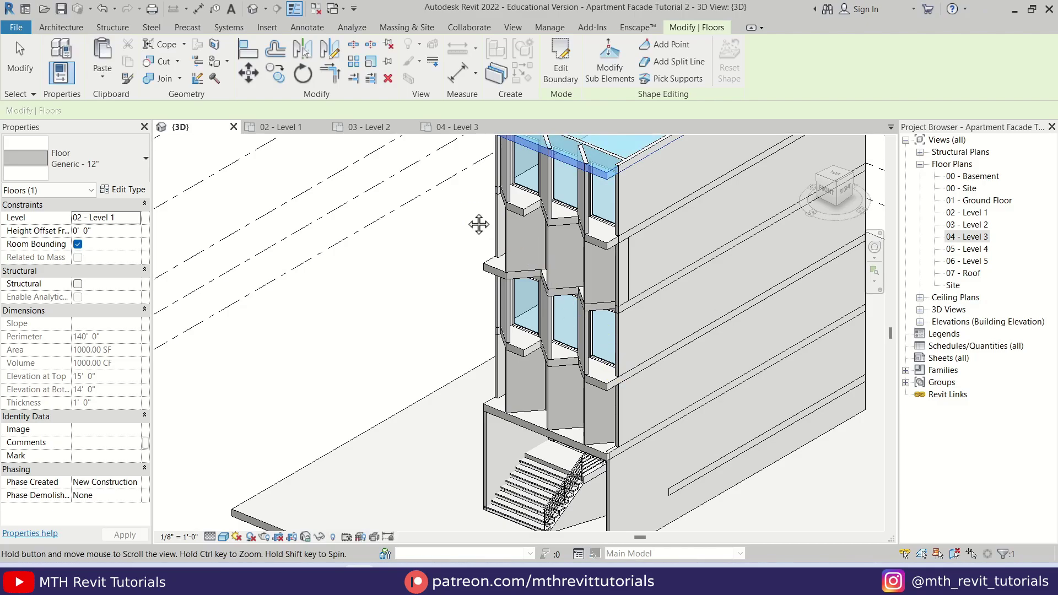
pyautogui.scroll(3, 479, 226)
pyautogui.click(454, 212)
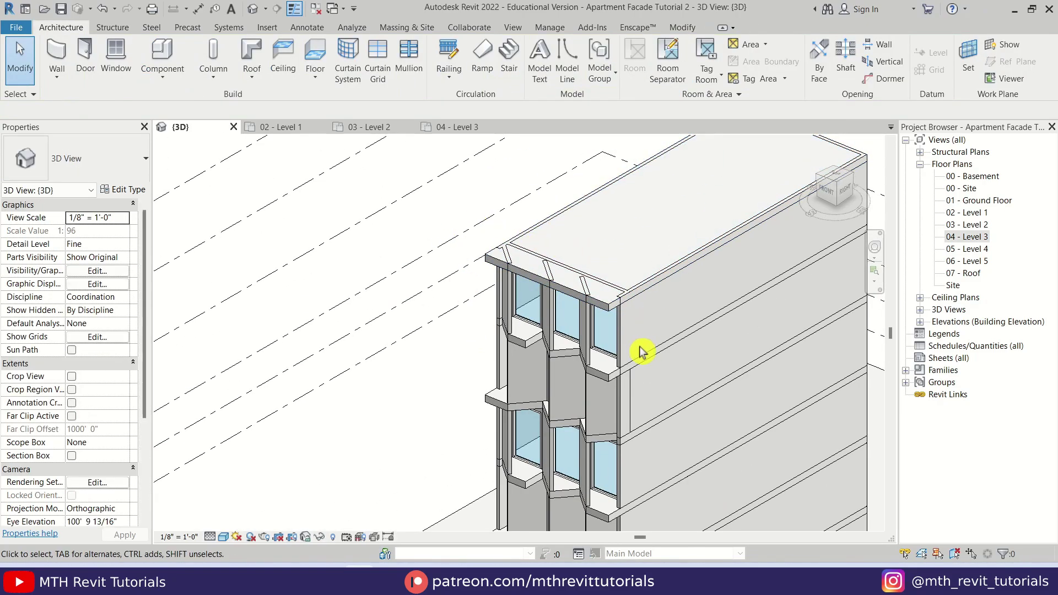
# Select all Generic - 6" walls visible in the 05 - Level 4 plan and attach their tops to the Level 5 floor.
pyautogui.doubleClick(974, 249)
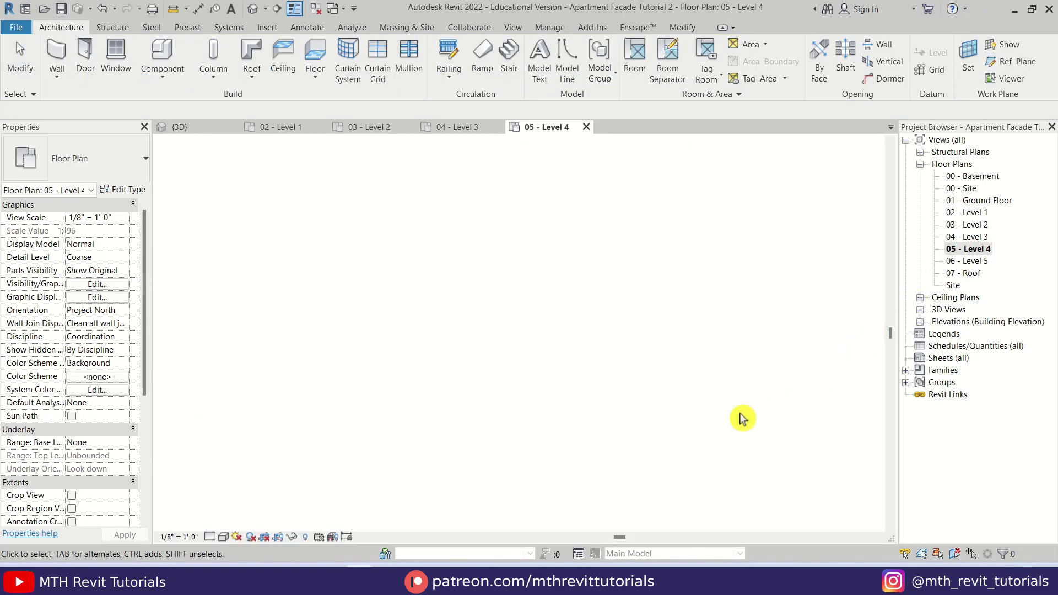
pyautogui.moveTo(537, 307); pyautogui.dragTo(590, 319, button='middle')
pyautogui.scroll(1, 590, 310)
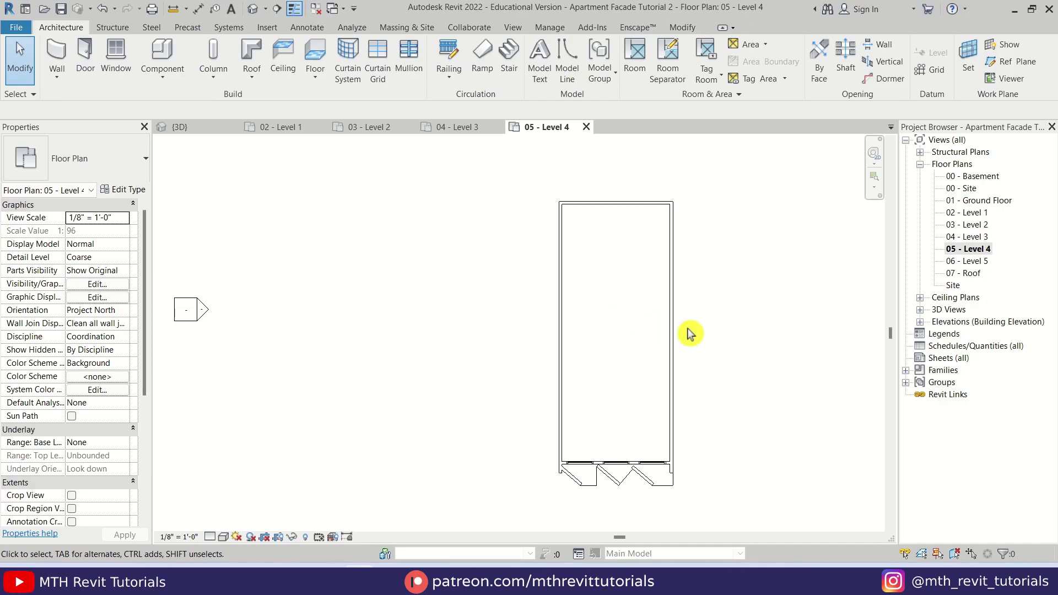
pyautogui.click(675, 334)
pyautogui.rightClick(678, 339)
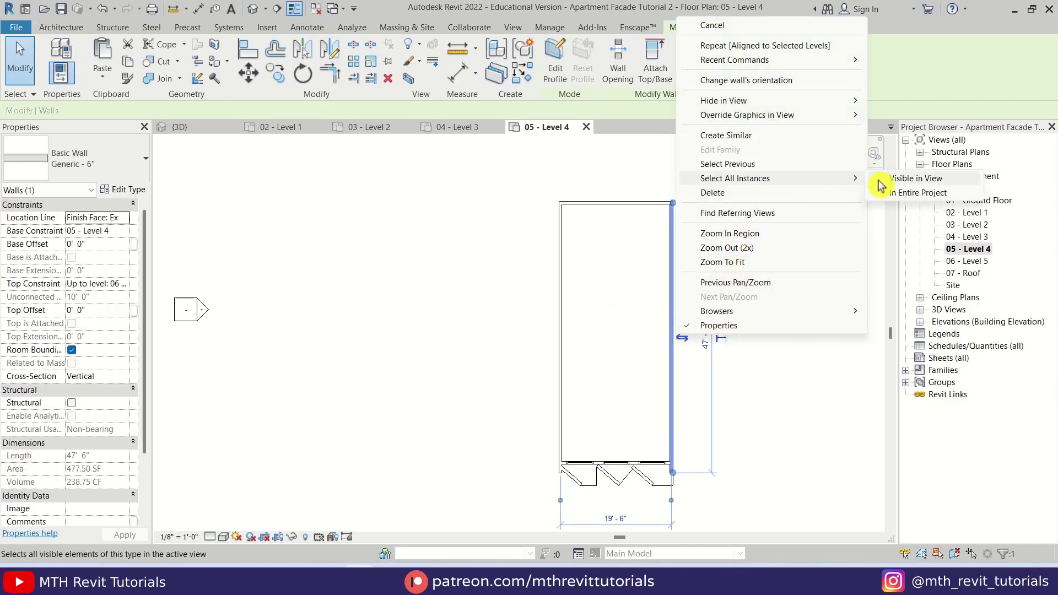
pyautogui.click(886, 178)
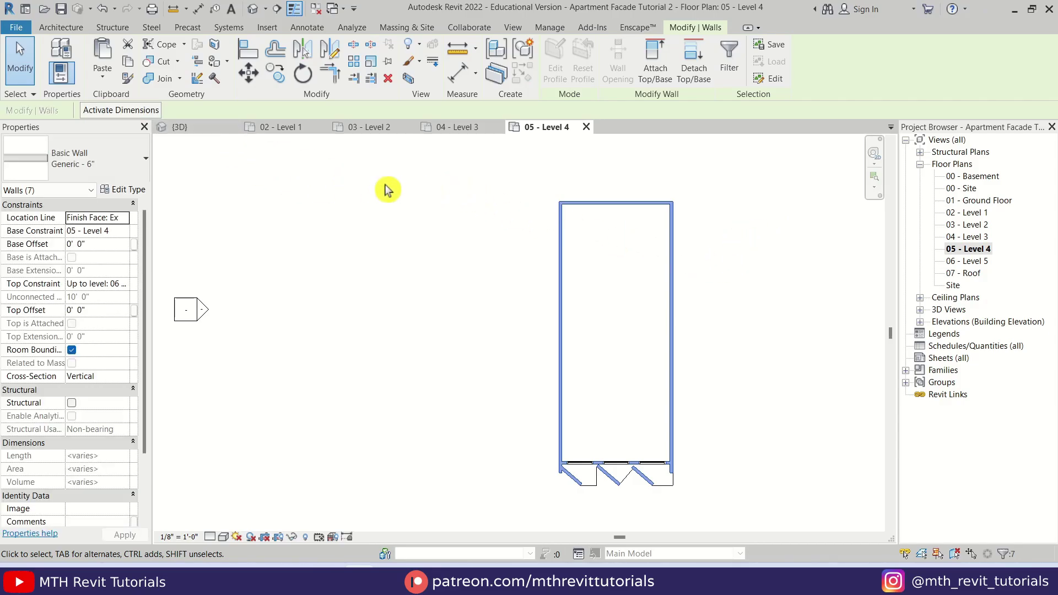
pyautogui.click(216, 131)
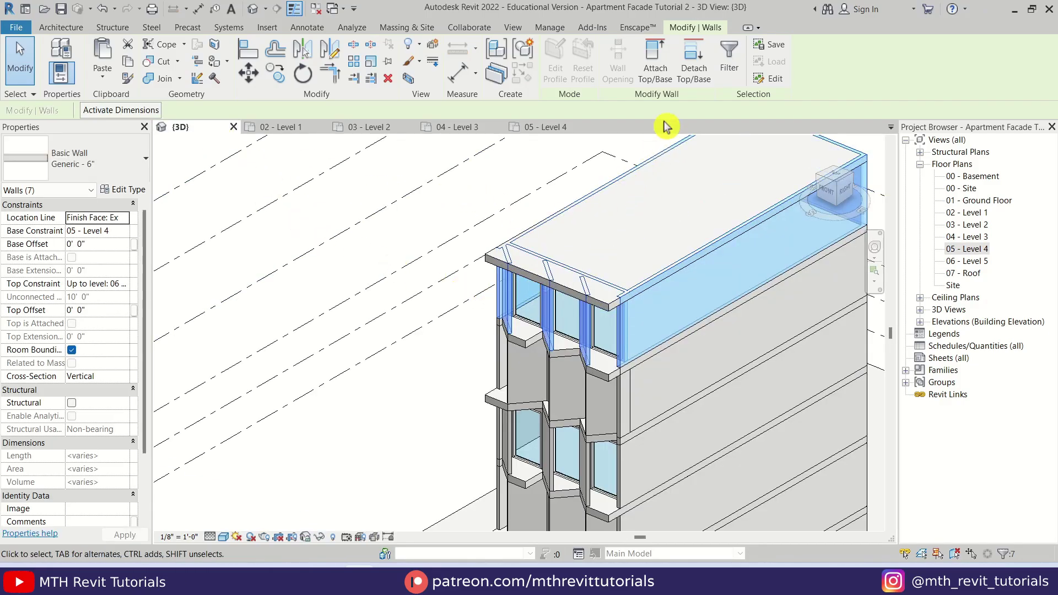
pyautogui.click(658, 82)
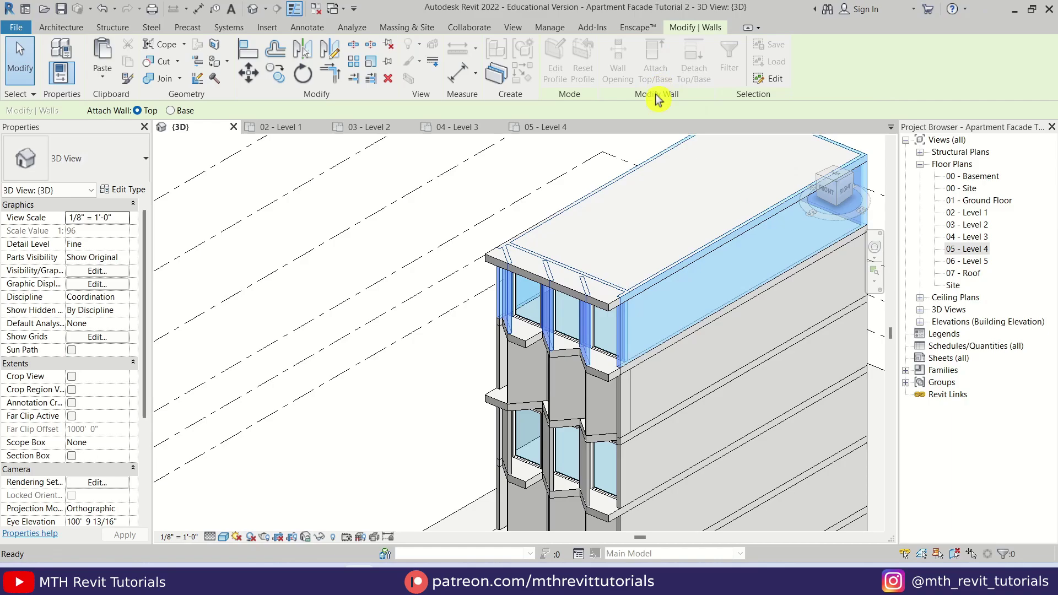
pyautogui.click(613, 302)
pyautogui.scroll(1, 614, 301)
pyautogui.press('Escape')
# Start a railing in the 02 - Level 1 plan with a path line offset 6" inward from the floor's front edge.
pyautogui.scroll(-1, 503, 258)
pyautogui.moveTo(528, 486); pyautogui.dragTo(744, 377, button='middle')
pyautogui.keyDown('shift'); pyautogui.moveTo(798, 422); pyautogui.dragTo(598, 456, button='middle'); pyautogui.keyUp('shift')
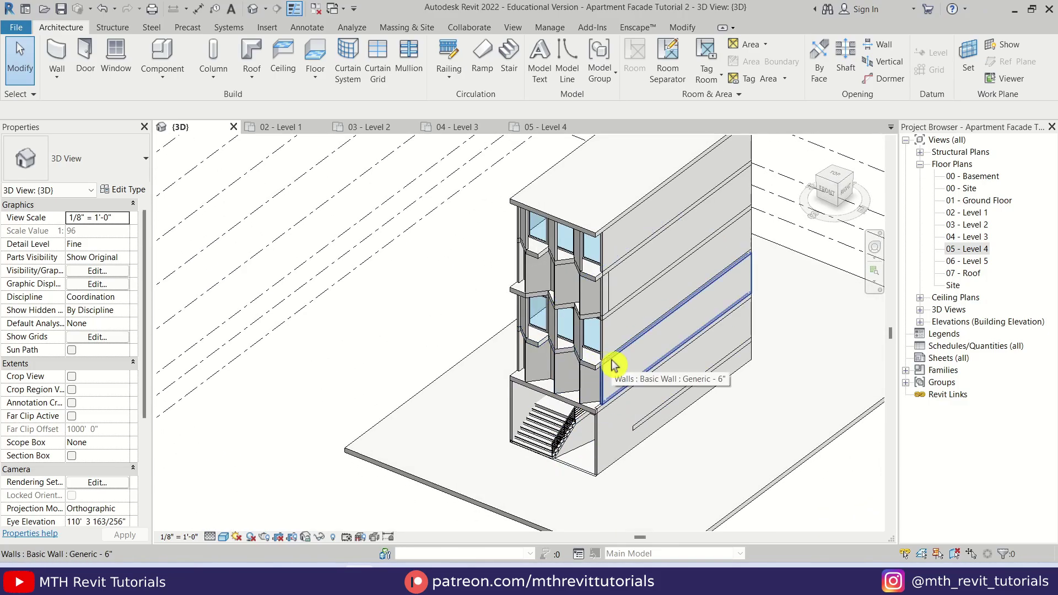
pyautogui.scroll(3, 613, 364)
pyautogui.moveTo(598, 303); pyautogui.dragTo(643, 307, button='middle')
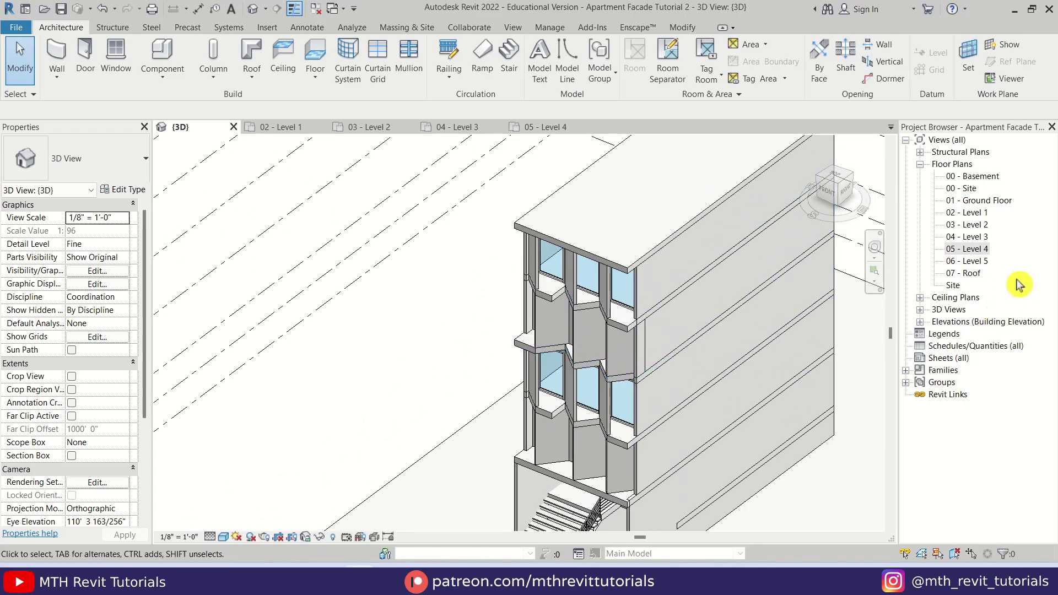
pyautogui.doubleClick(967, 212)
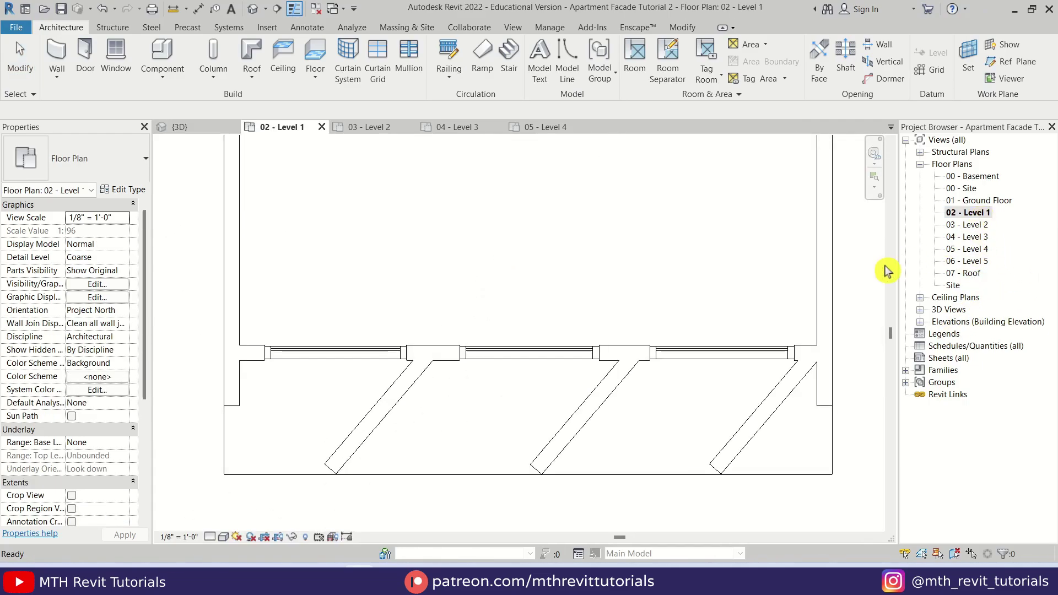
pyautogui.click(450, 58)
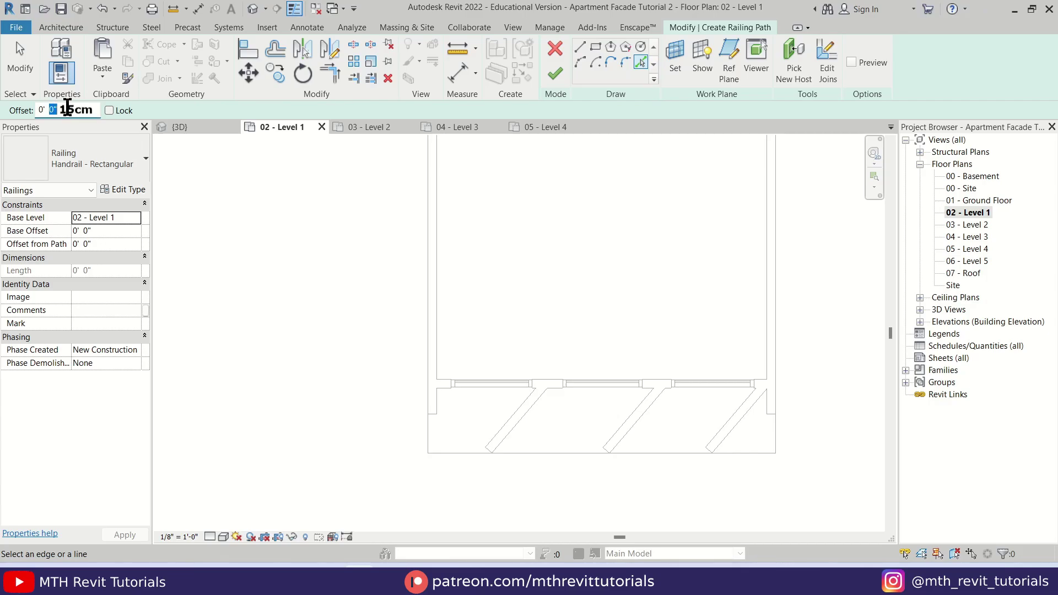
pyautogui.press('Return')
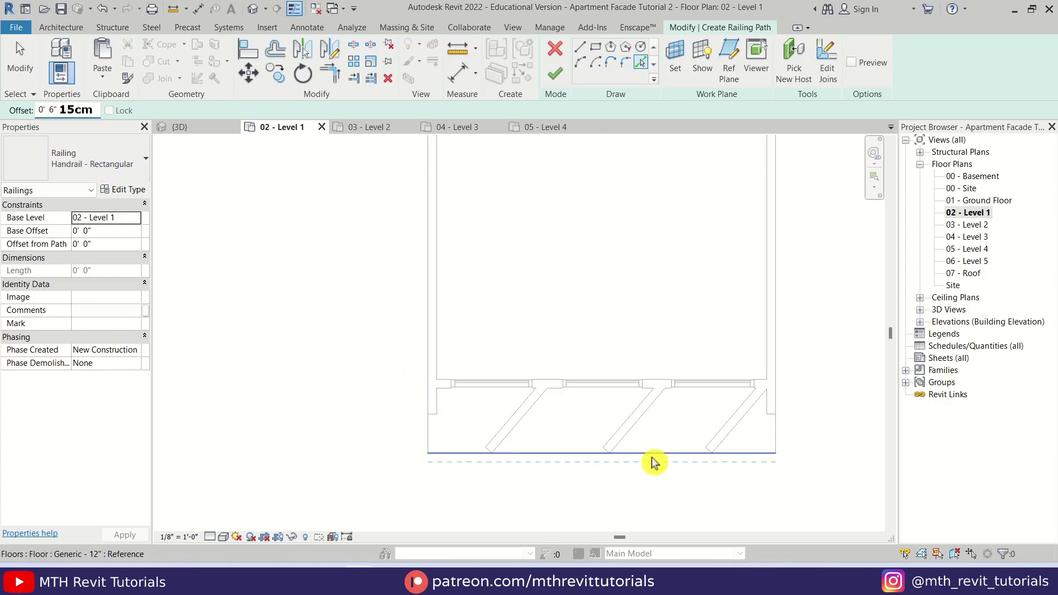
pyautogui.click(666, 454)
pyautogui.scroll(3, 735, 450)
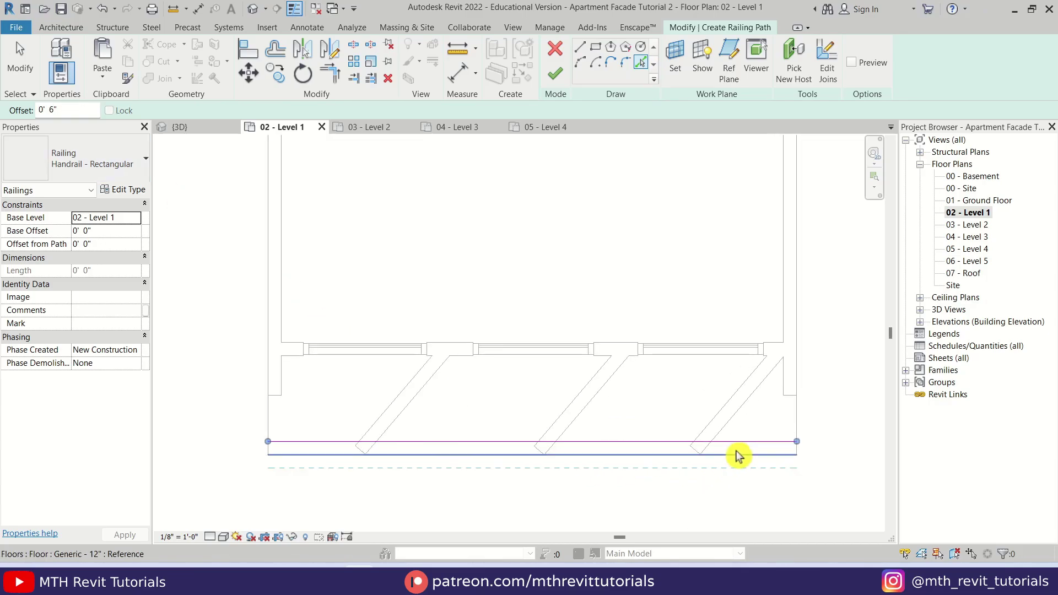
# Shorten the path line to about 5' 3", spanning from the middle to the rightmost diagonal wall, and finish the railing.
pyautogui.press('Escape')
pyautogui.click(760, 442)
pyautogui.moveTo(799, 440); pyautogui.dragTo(694, 441)
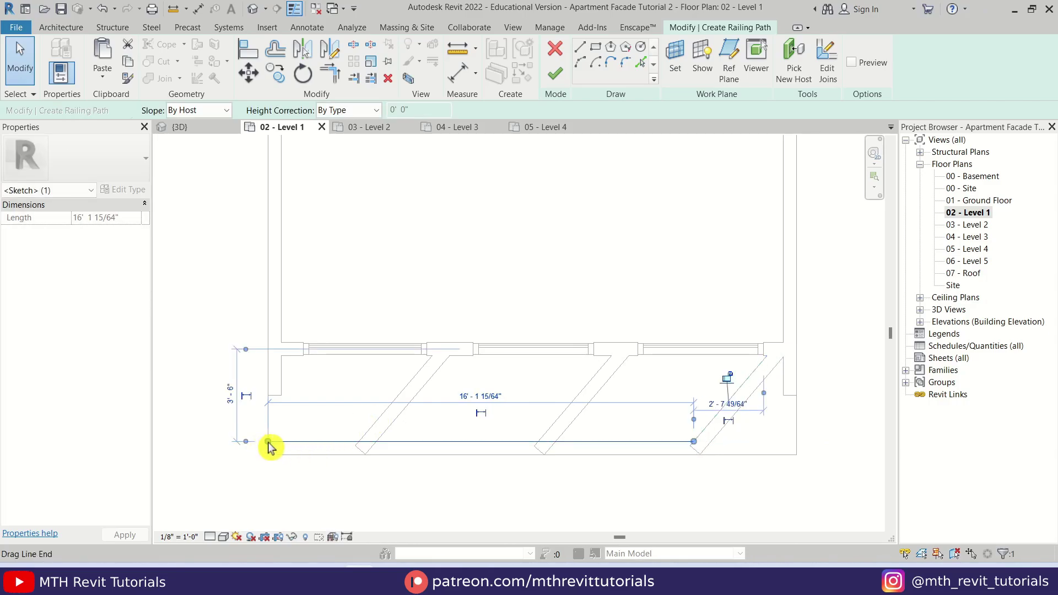
pyautogui.moveTo(268, 441); pyautogui.dragTo(496, 450)
pyautogui.moveTo(558, 442); pyautogui.dragTo(556, 442)
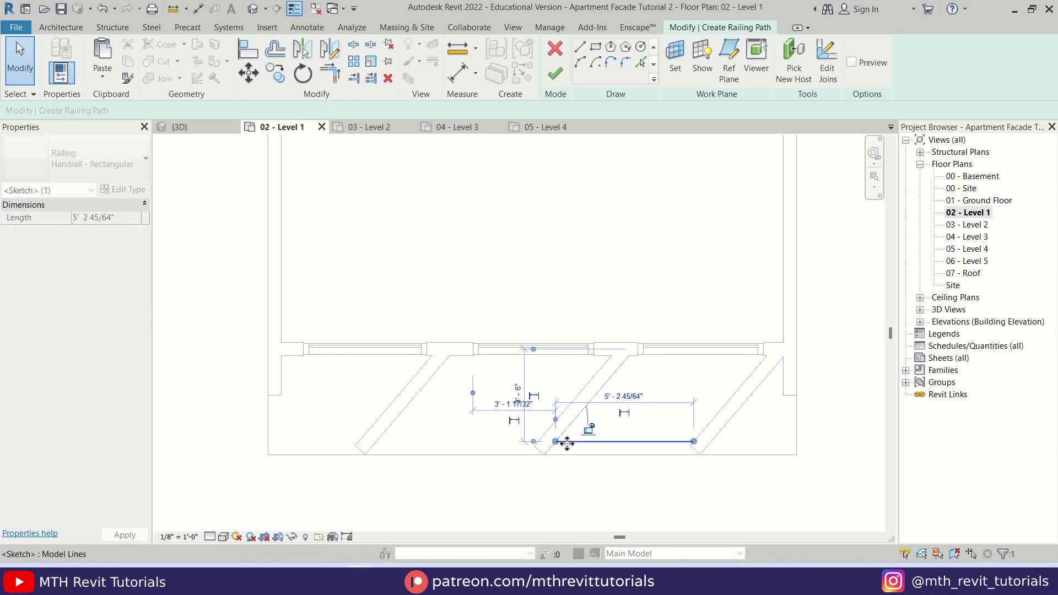
pyautogui.click(591, 418)
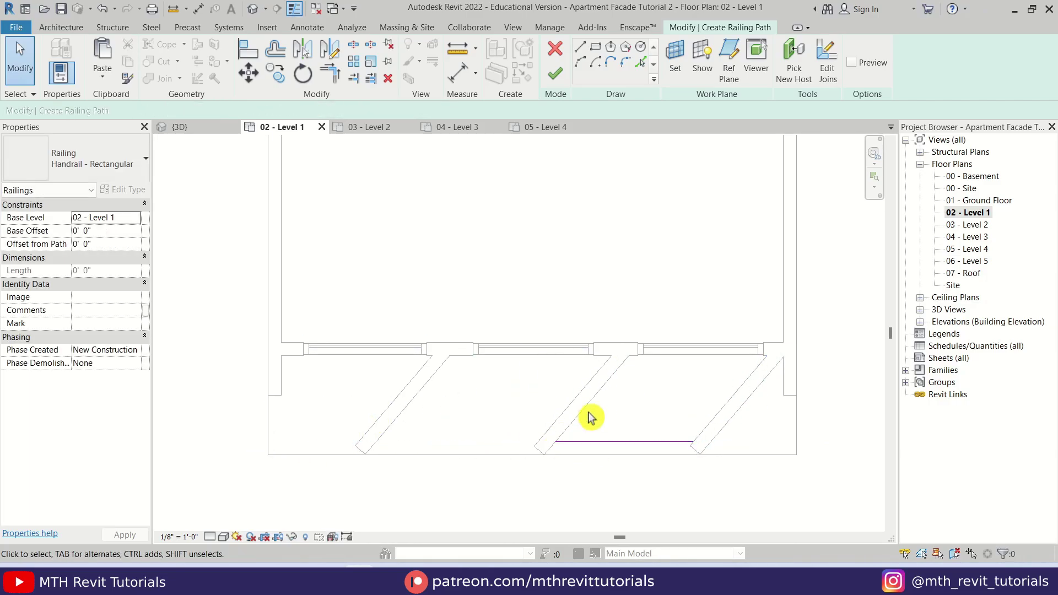
pyautogui.click(558, 78)
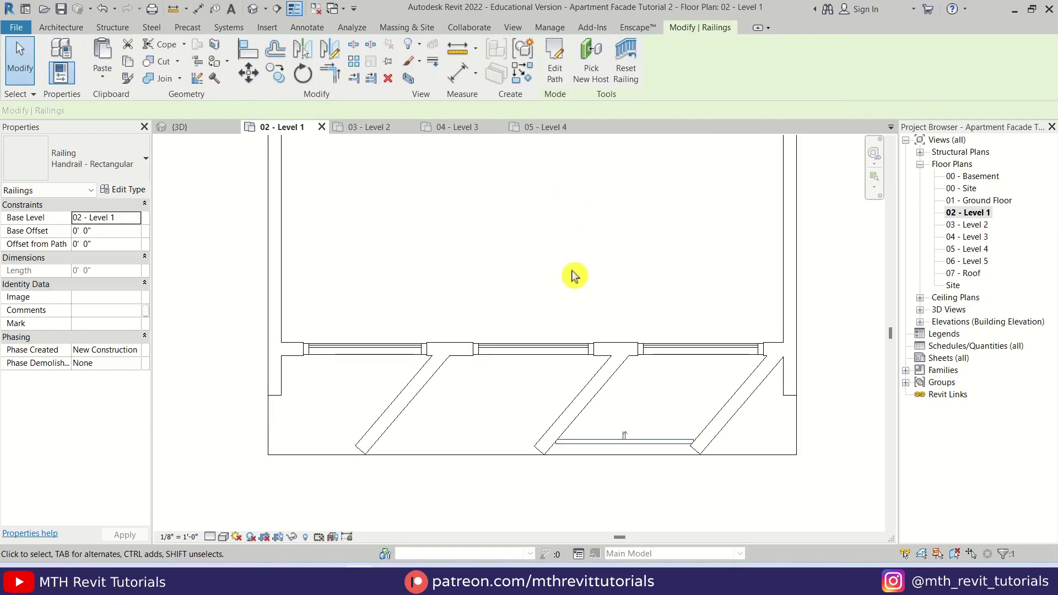
# Create a similar railing with path lines offset 6" inward from the floor's front and left edges.
pyautogui.click(598, 435)
pyautogui.click(629, 441)
pyautogui.press('c')
pyautogui.press('s')
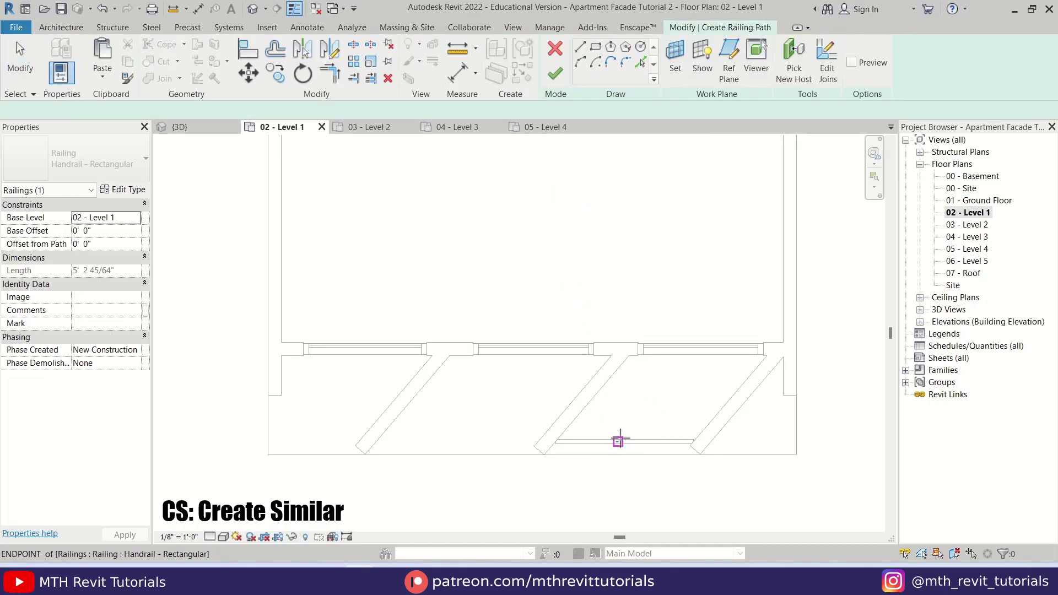
pyautogui.click(433, 356)
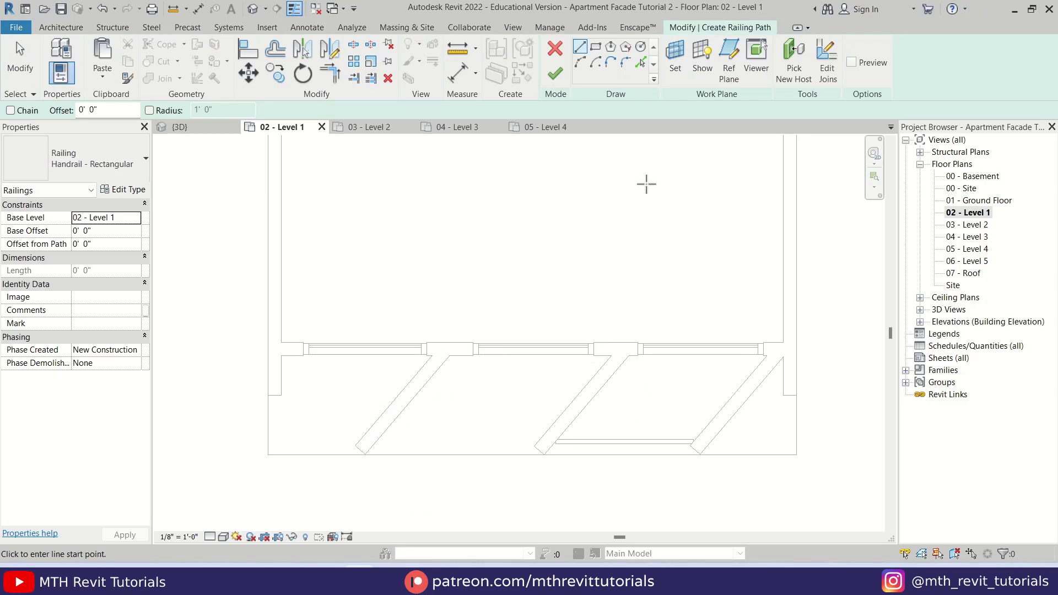
pyautogui.click(640, 63)
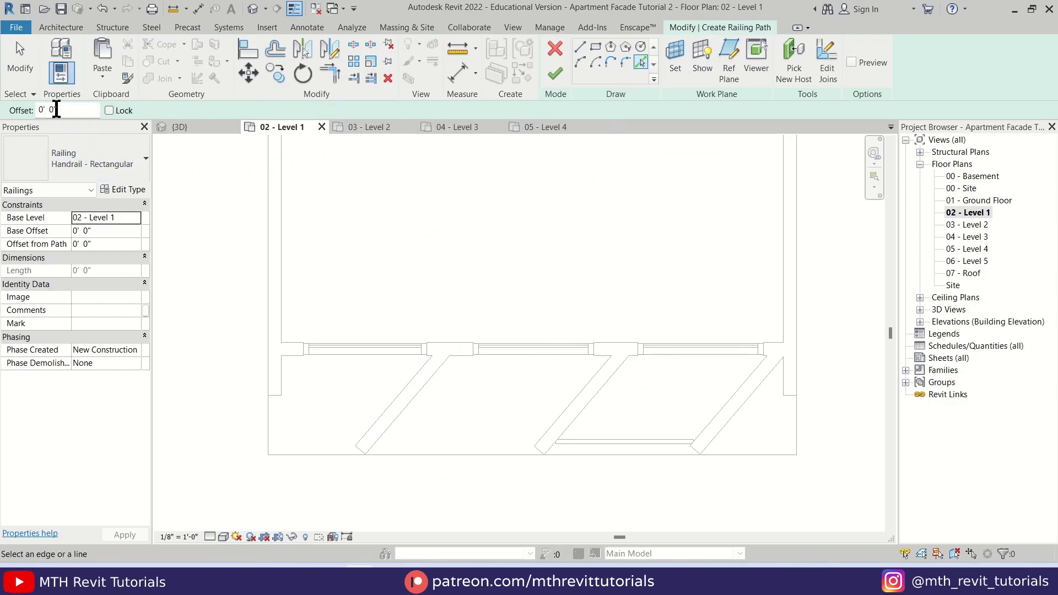
pyautogui.write('15cm')
pyautogui.press('Return')
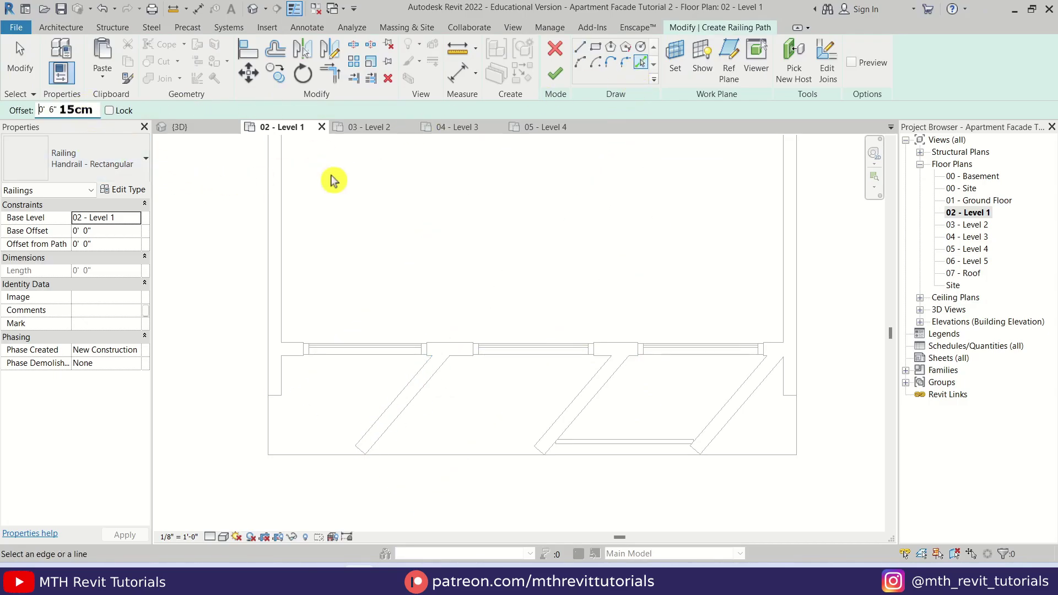
pyautogui.click(313, 455)
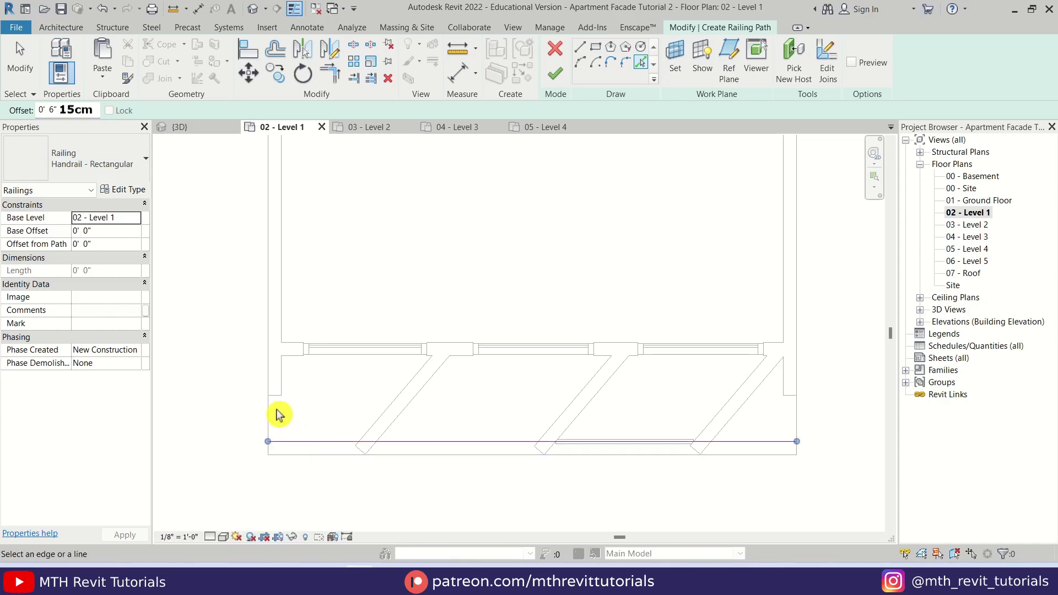
pyautogui.click(274, 409)
# Shorten the new railing's front path line to about 2' 11" so it ends at the left diagonal wall.
pyautogui.press('Escape')
pyautogui.click(328, 441)
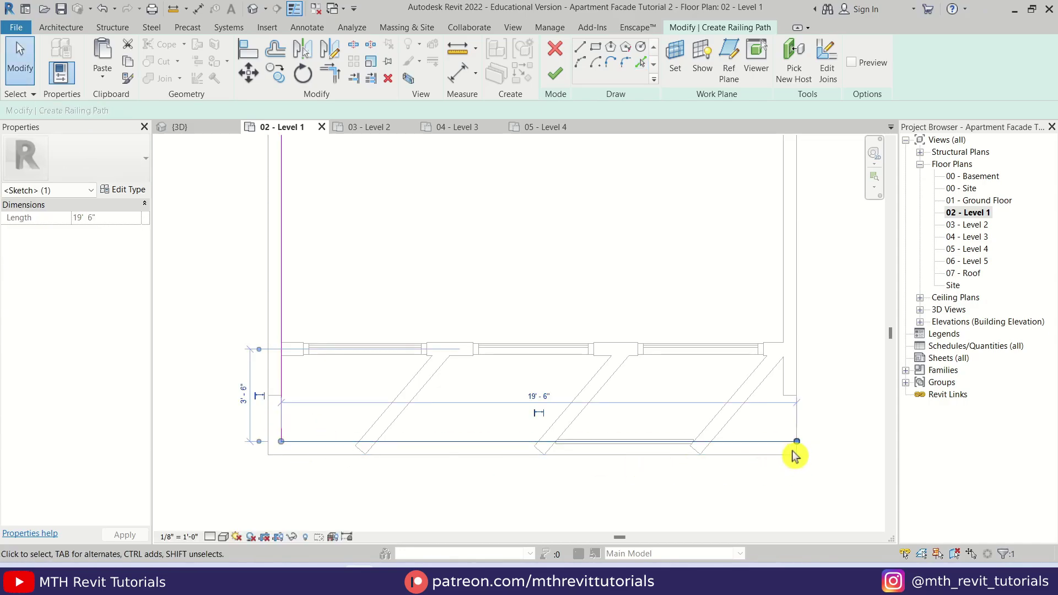
pyautogui.moveTo(797, 442); pyautogui.dragTo(354, 439)
pyautogui.scroll(-3, 283, 355)
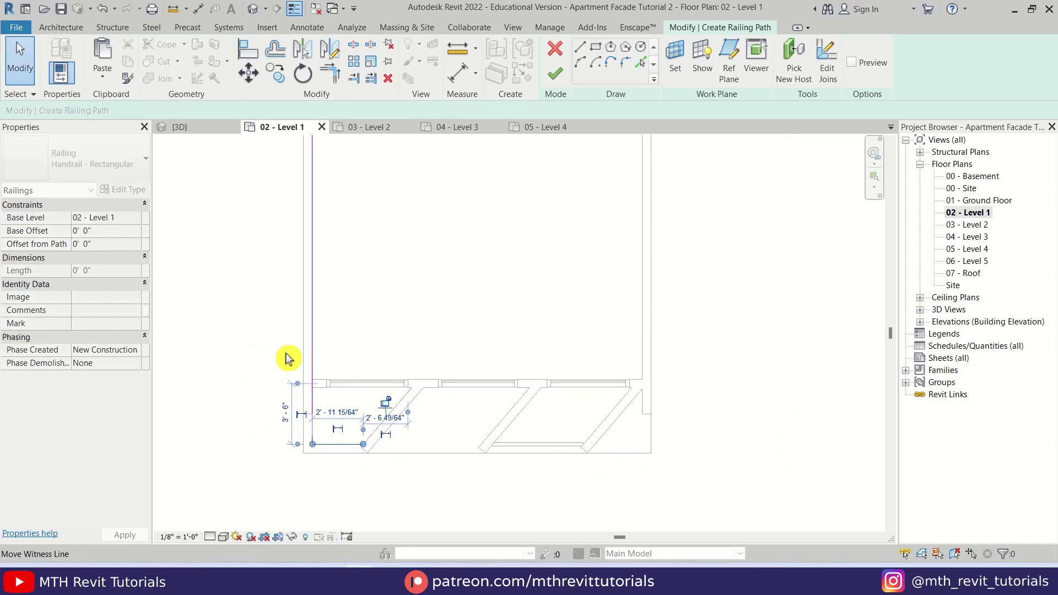
# Shorten the railing's long side path line so it ends at the window wall's outer face, and finish the railing.
pyautogui.click(308, 318)
pyautogui.scroll(-5, 330, 297)
pyautogui.scroll(3, 331, 222)
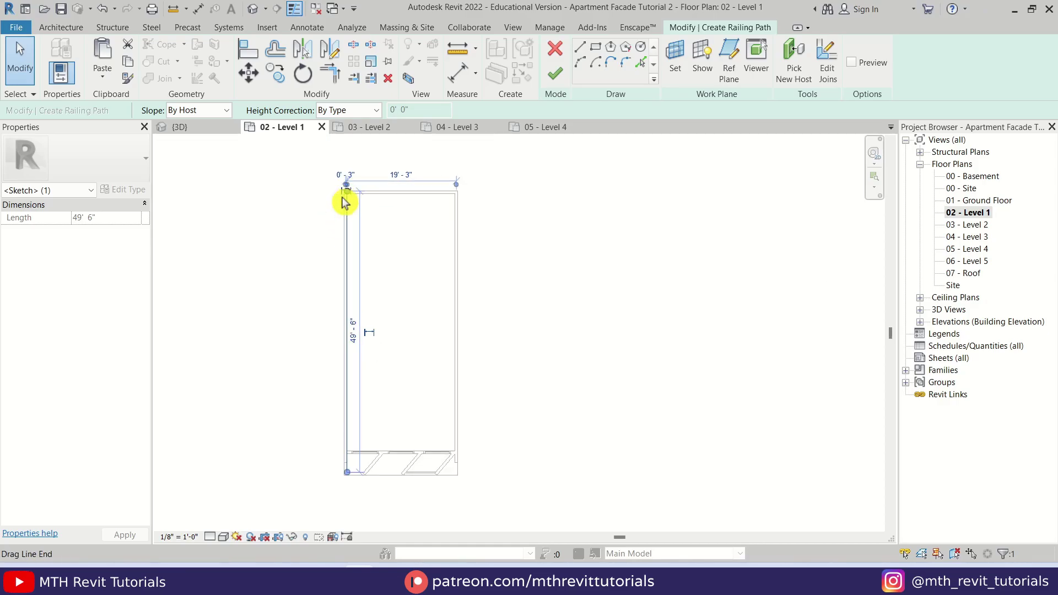
pyautogui.scroll(-2, 348, 190)
pyautogui.moveTo(348, 189); pyautogui.dragTo(390, 387)
pyautogui.scroll(5, 364, 386)
pyautogui.scroll(2, 397, 436)
pyautogui.press('Escape')
pyautogui.click(555, 74)
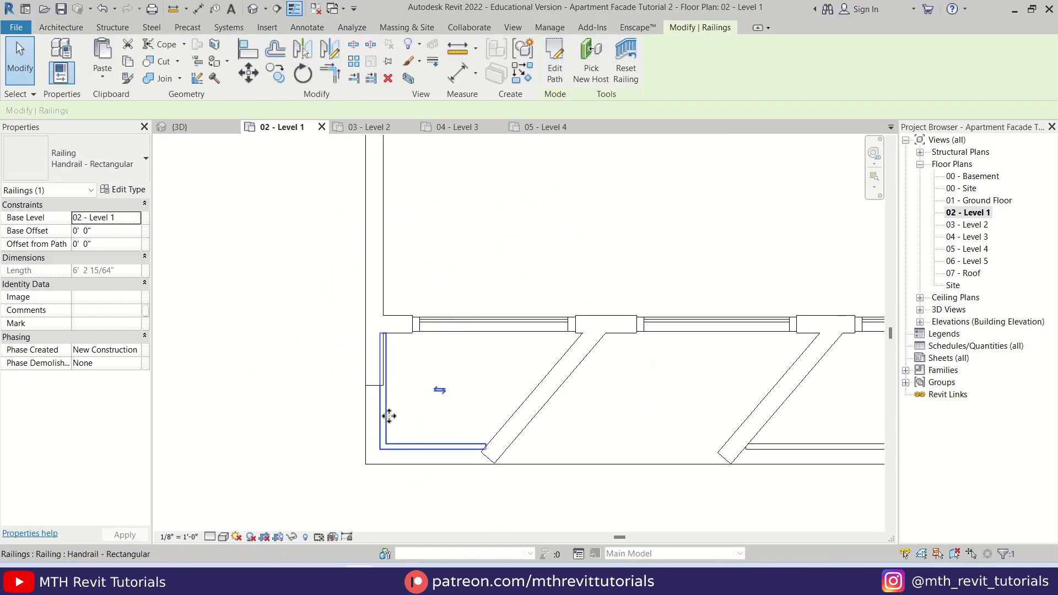
# Edit the corner railing's path so its side line stops at the end of the side wall, and finish the sketch.
pyautogui.doubleClick(387, 421)
pyautogui.click(383, 423)
pyautogui.moveTo(383, 333); pyautogui.dragTo(379, 386)
pyautogui.click(555, 75)
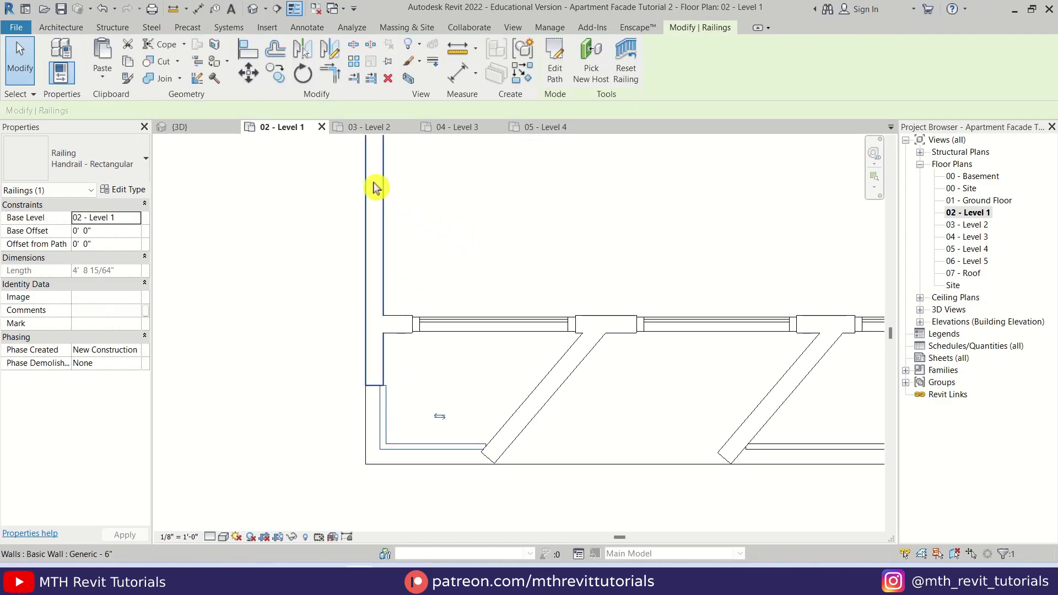
# In the 3D view, change both Level 1 railings to the Railing-OnLevel-T30-Custom type.
pyautogui.click(180, 127)
pyautogui.scroll(3, 574, 491)
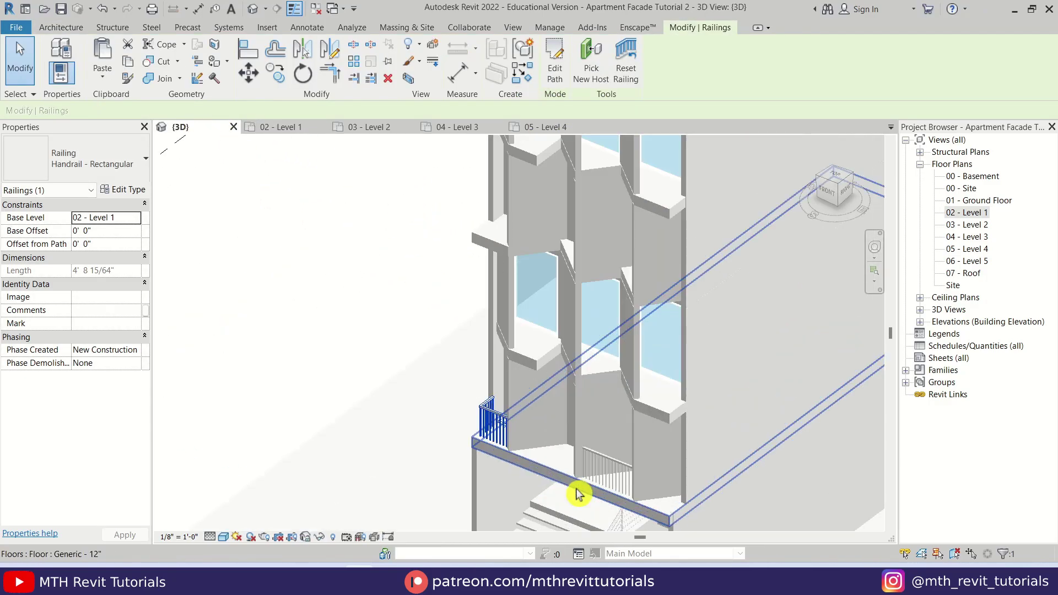
pyautogui.scroll(3, 609, 395)
pyautogui.keyDown('ctrl'); pyautogui.click(633, 419); pyautogui.keyUp('ctrl')
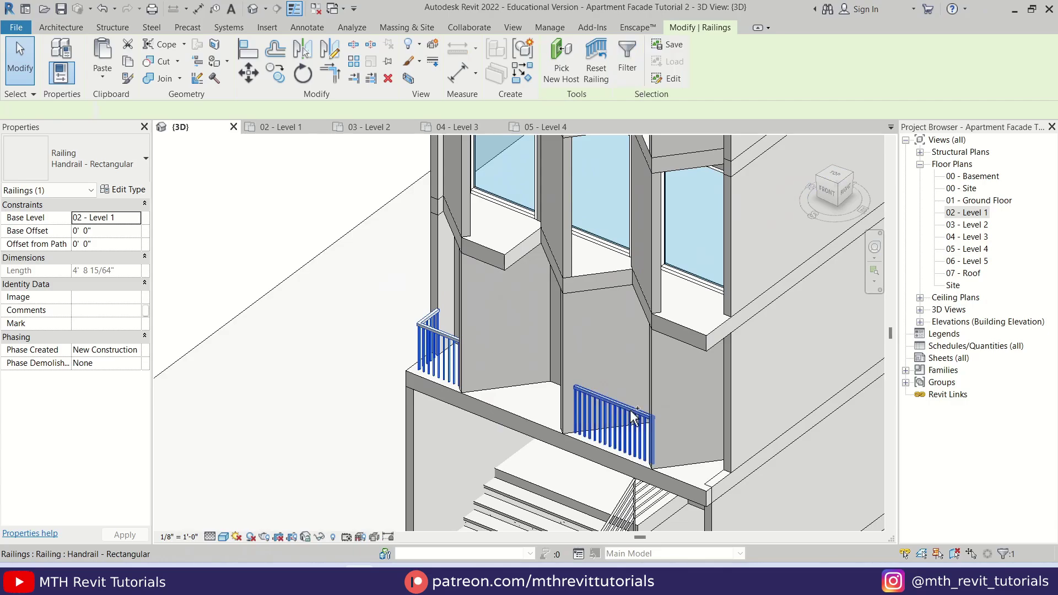
pyautogui.click(110, 164)
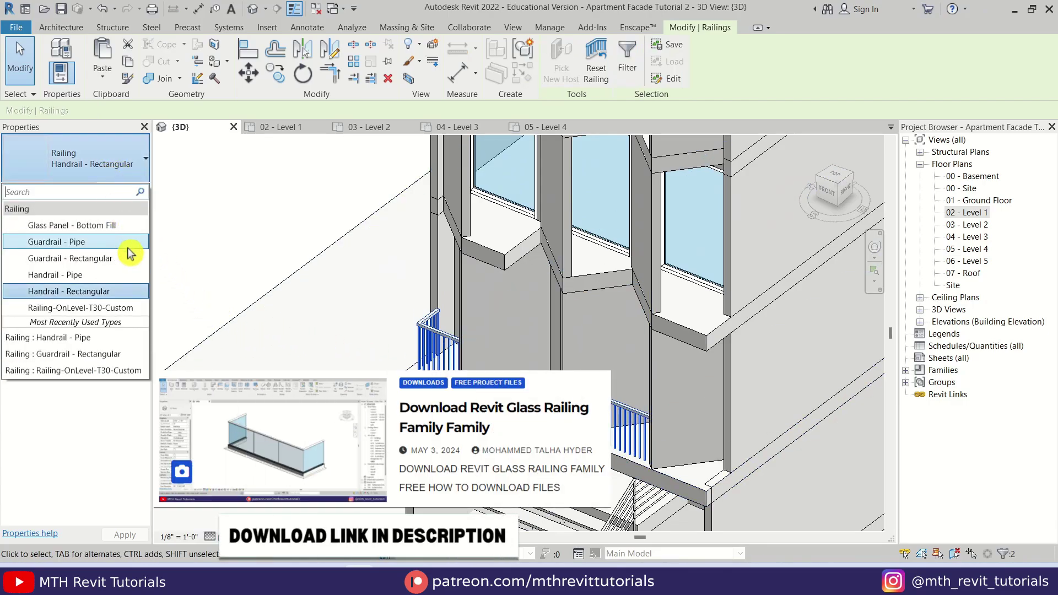
pyautogui.click(138, 308)
pyautogui.click(283, 219)
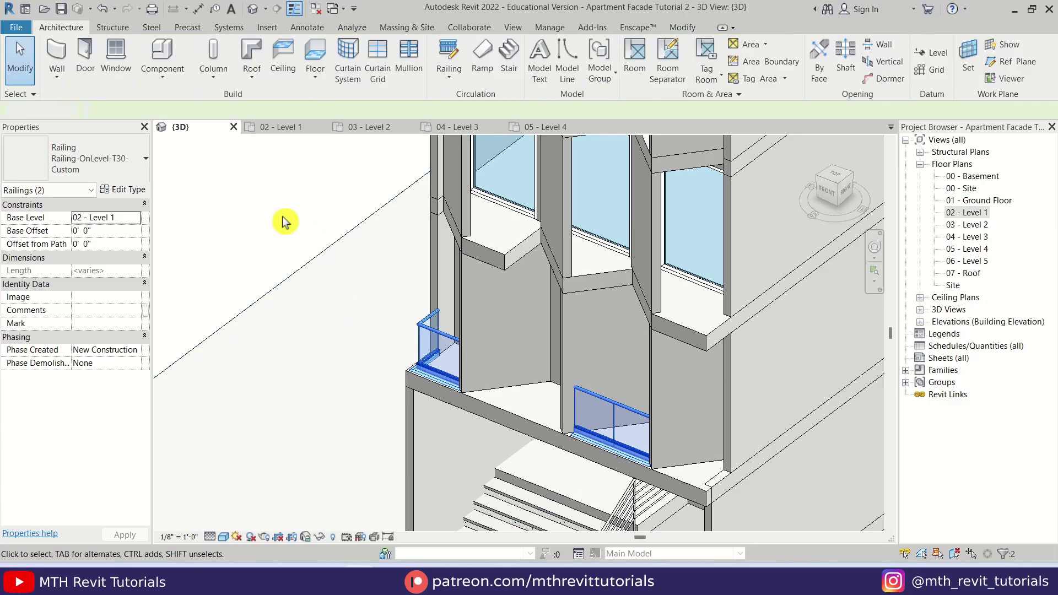
# Examine the Level 1 glass railings and the balconies above them from the other side of the facade.
pyautogui.scroll(5, 746, 435)
pyautogui.keyDown('shift'); pyautogui.moveTo(803, 466); pyautogui.dragTo(821, 487, button='middle'); pyautogui.keyUp('shift')
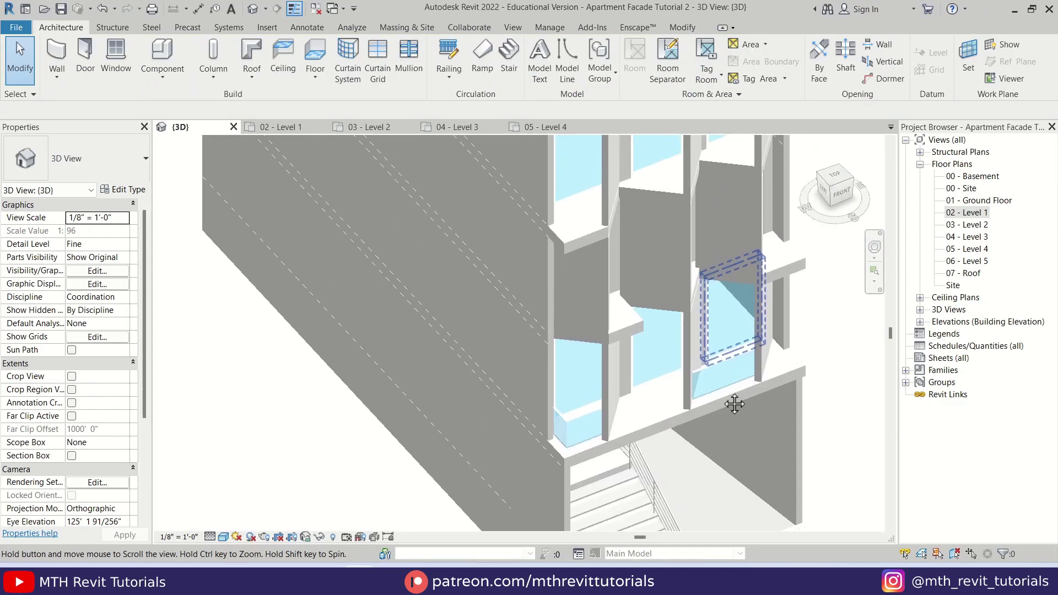
pyautogui.moveTo(733, 404); pyautogui.dragTo(710, 494, button='middle')
pyautogui.scroll(-1, 612, 440)
pyautogui.scroll(-3, 448, 296)
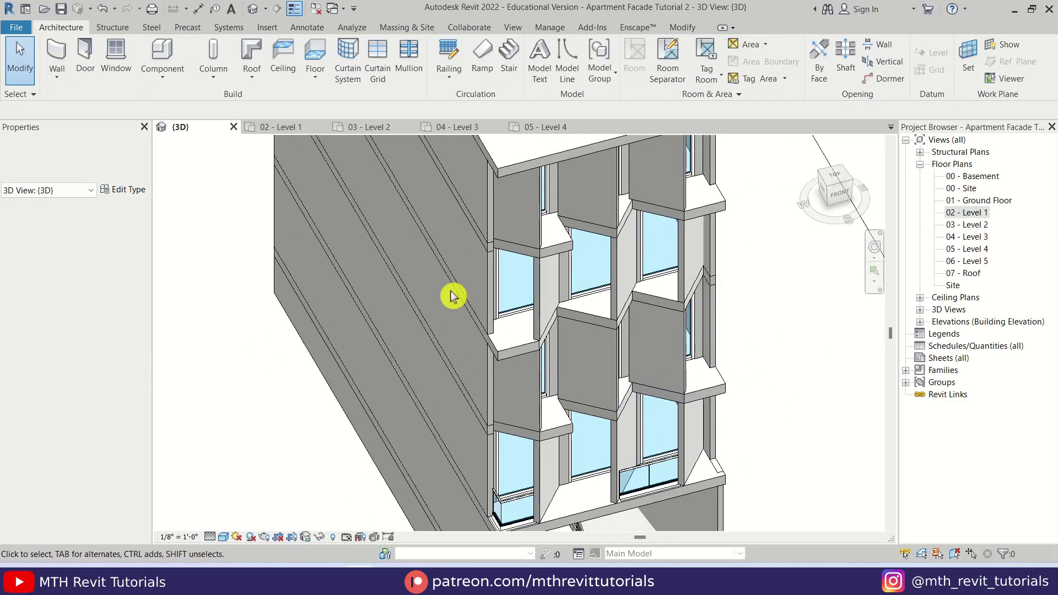
pyautogui.scroll(2, 737, 248)
pyautogui.scroll(-1, 732, 349)
# Start a railing in the 03 - Level 2 plan with path lines offset 6" inward from the left balcony's front and side edges.
pyautogui.doubleClick(970, 224)
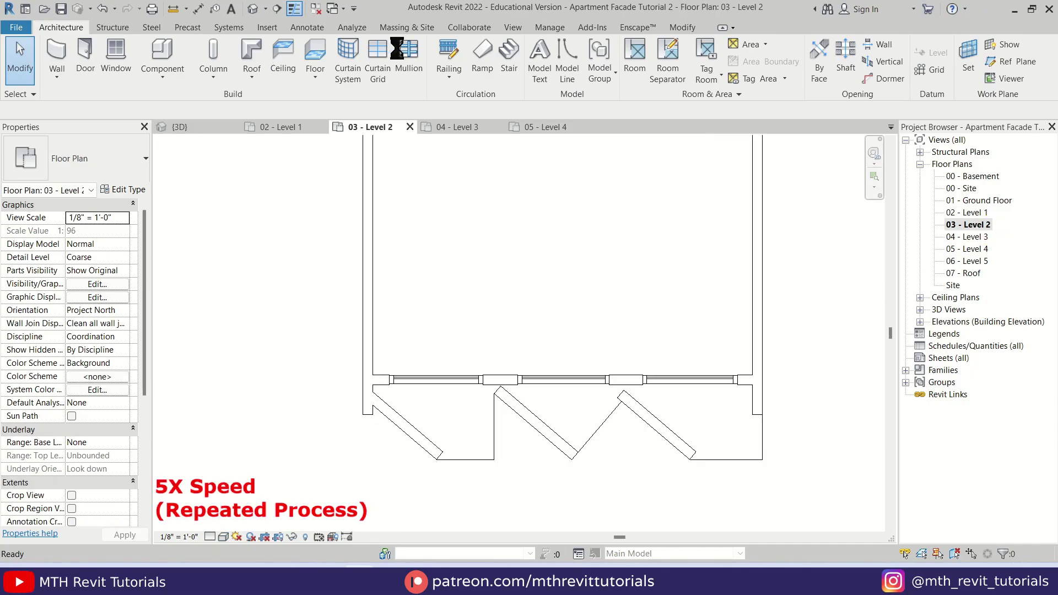
pyautogui.click(448, 52)
pyautogui.click(640, 62)
pyautogui.doubleClick(58, 109)
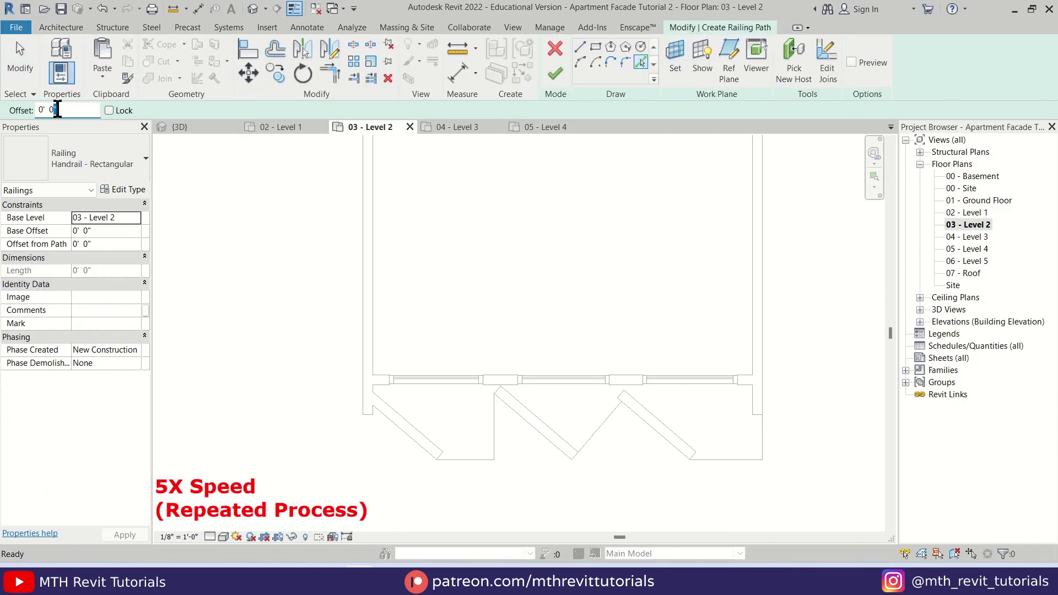
pyautogui.scroll(1, 475, 481)
pyautogui.click(479, 457)
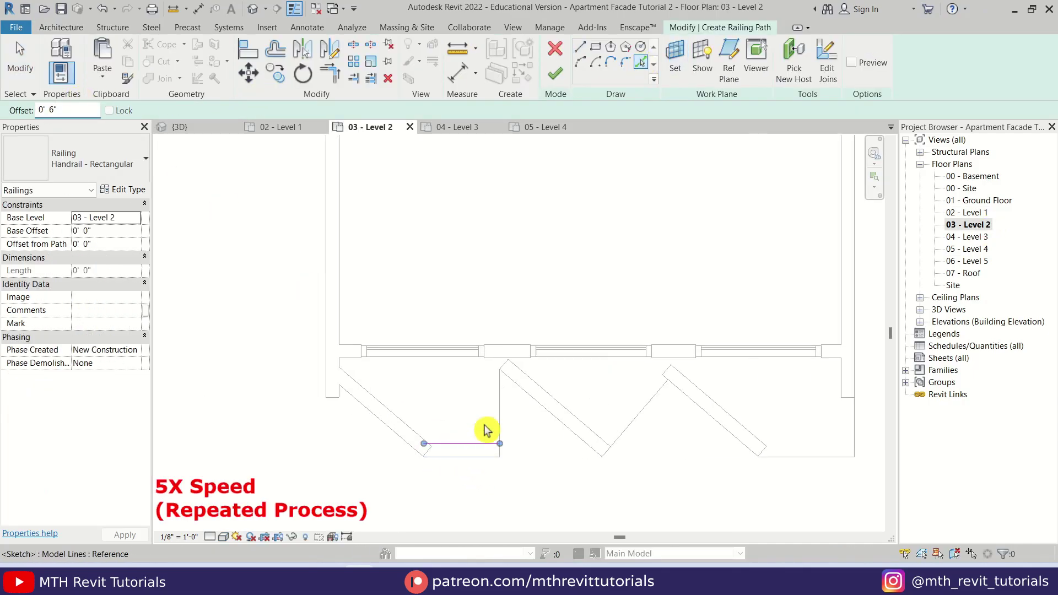
pyautogui.press('Escape')
pyautogui.press('Escape')
# Extend the side path line to the window wall and shorten the front path line to meet the left diagonal wall.
pyautogui.click(486, 391)
pyautogui.scroll(1, 486, 380)
pyautogui.moveTo(487, 365); pyautogui.dragTo(487, 342)
pyautogui.scroll(1, 422, 465)
pyautogui.click(390, 472)
pyautogui.moveTo(389, 472); pyautogui.dragTo(399, 471)
pyautogui.scroll(-1, 399, 466)
# Finish the Level 2 railing and change its type to Railing-OnLevel-T30-Custom.
pyautogui.click(553, 76)
pyautogui.click(88, 162)
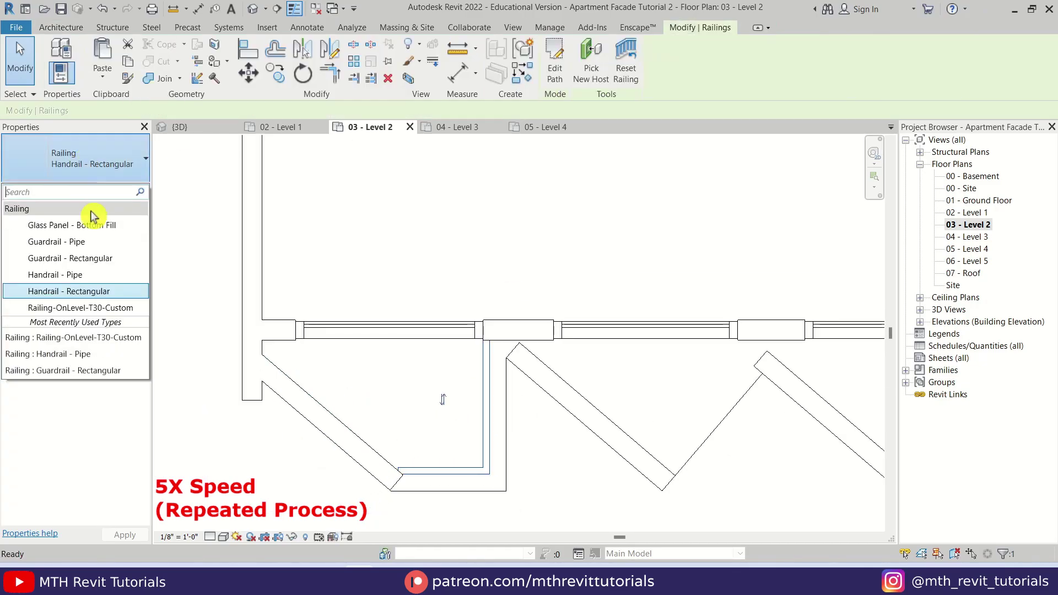
pyautogui.click(94, 312)
# Create a similar railing with path lines offset 6" inward from the right balcony's front and side edges.
pyautogui.scroll(-2, 405, 364)
pyautogui.scroll(1, 782, 414)
pyautogui.press('c')
pyautogui.press('s')
pyautogui.click(580, 48)
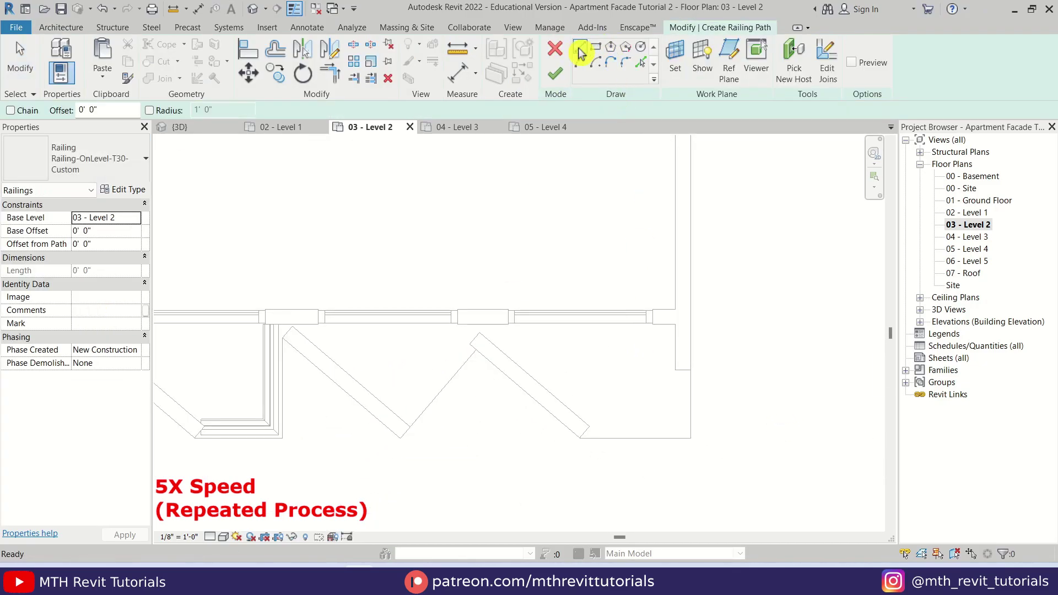
pyautogui.scroll(1, 726, 387)
pyautogui.click(667, 361)
pyautogui.click(641, 62)
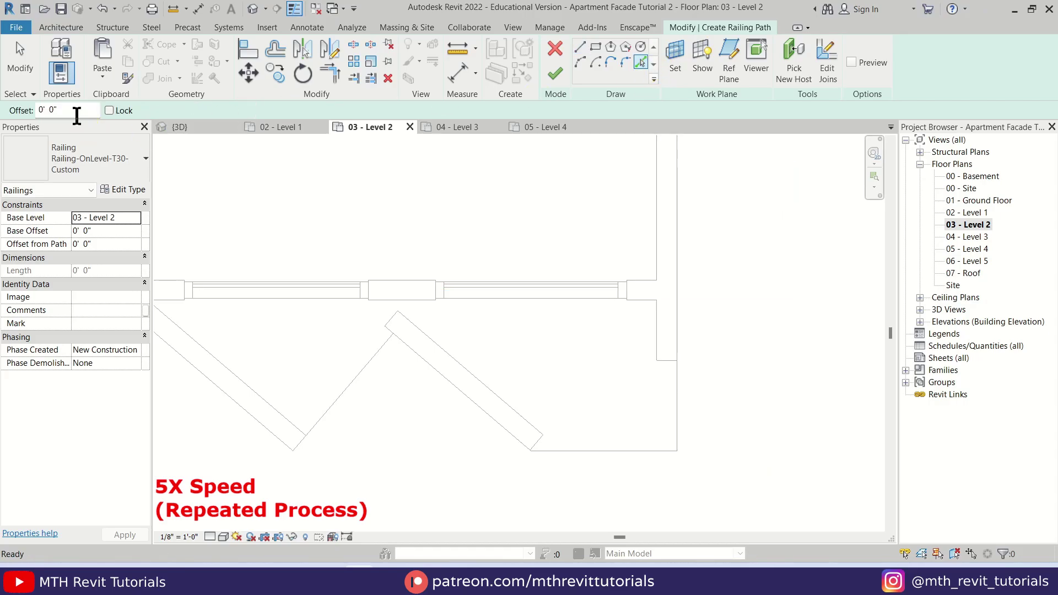
pyautogui.click(681, 415)
pyautogui.press('Escape')
pyautogui.press('Escape')
pyautogui.click(696, 414)
pyautogui.press('Delete')
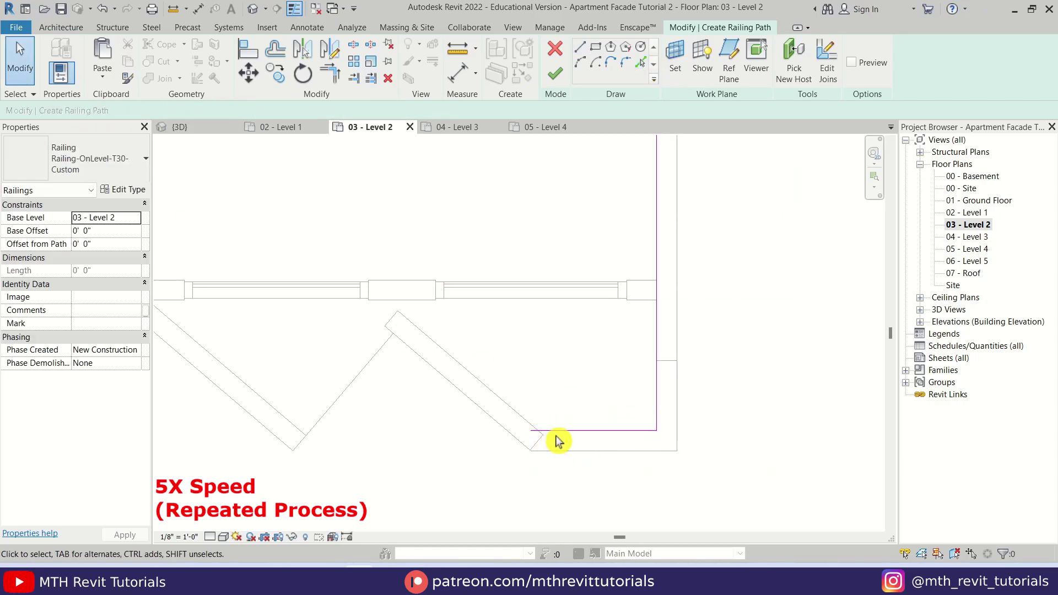
# Split the long side path line about 1' 10" from the front corner and delete the portion running along the building.
pyautogui.click(557, 435)
pyautogui.click(656, 375)
pyautogui.scroll(-3, 654, 385)
pyautogui.scroll(2, 653, 392)
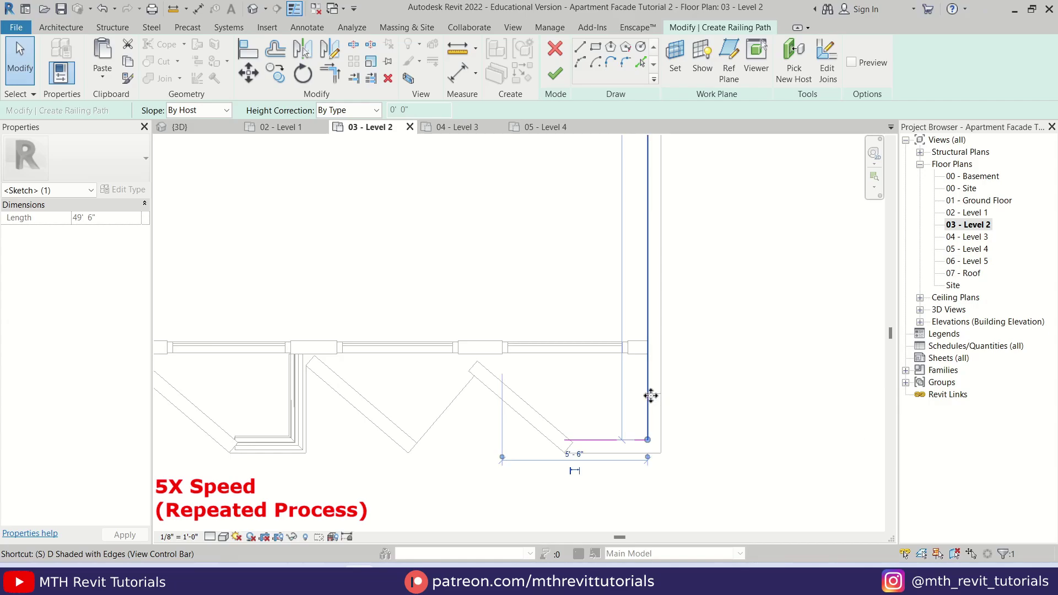
pyautogui.press('Escape')
pyautogui.press('s')
pyautogui.press('l')
pyautogui.click(650, 392)
pyautogui.press('Escape')
pyautogui.click(651, 378)
pyautogui.press('Delete')
# Align the side path with the wall end, shorten the front path to about 2' 11" at the diagonal wall, and finish the railing.
pyautogui.click(649, 398)
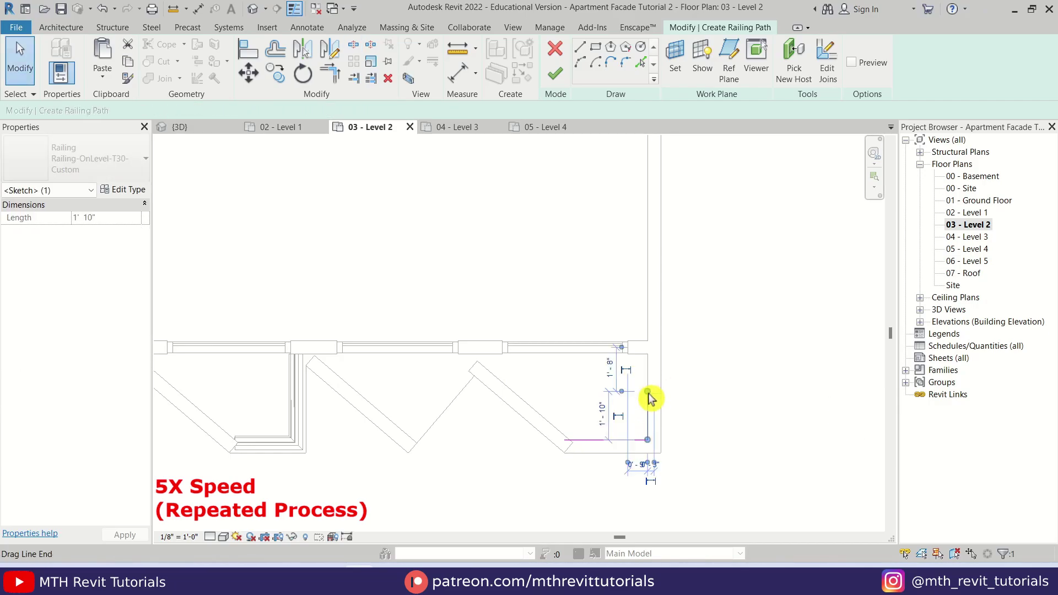
pyautogui.scroll(1, 649, 393)
pyautogui.moveTo(647, 391); pyautogui.dragTo(648, 393)
pyautogui.scroll(-1, 557, 399)
pyautogui.click(560, 439)
pyautogui.scroll(2, 551, 440)
pyautogui.moveTo(551, 439); pyautogui.dragTo(559, 439)
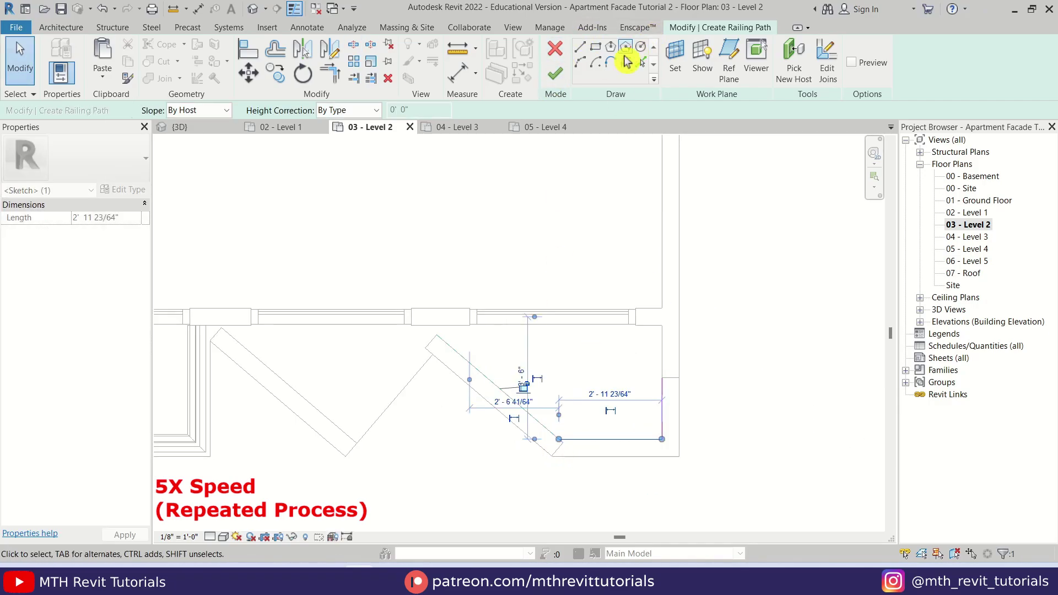
pyautogui.click(555, 74)
# Try to copy the lower railings in the 3D view and paste them onto the upper levels, including 05 - Level 4.
pyautogui.click(253, 9)
pyautogui.keyDown('shift'); pyautogui.moveTo(763, 472); pyautogui.dragTo(402, 361, button='middle'); pyautogui.keyUp('shift')
pyautogui.scroll(4, 484, 418)
pyautogui.click(475, 424)
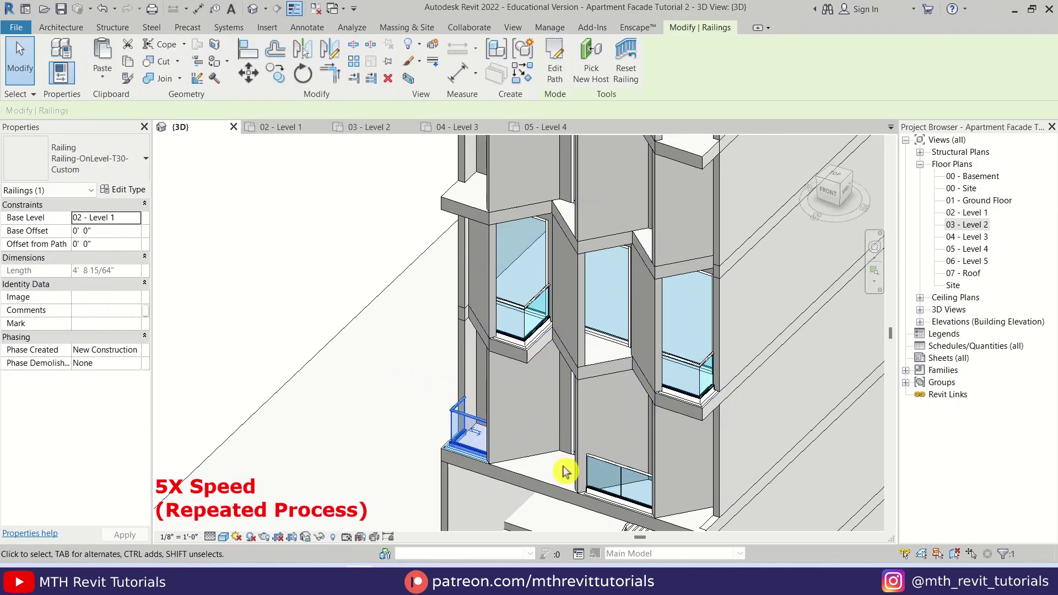
pyautogui.scroll(-1, 565, 471)
pyautogui.keyDown('ctrl'); pyautogui.click(606, 473); pyautogui.keyUp('ctrl')
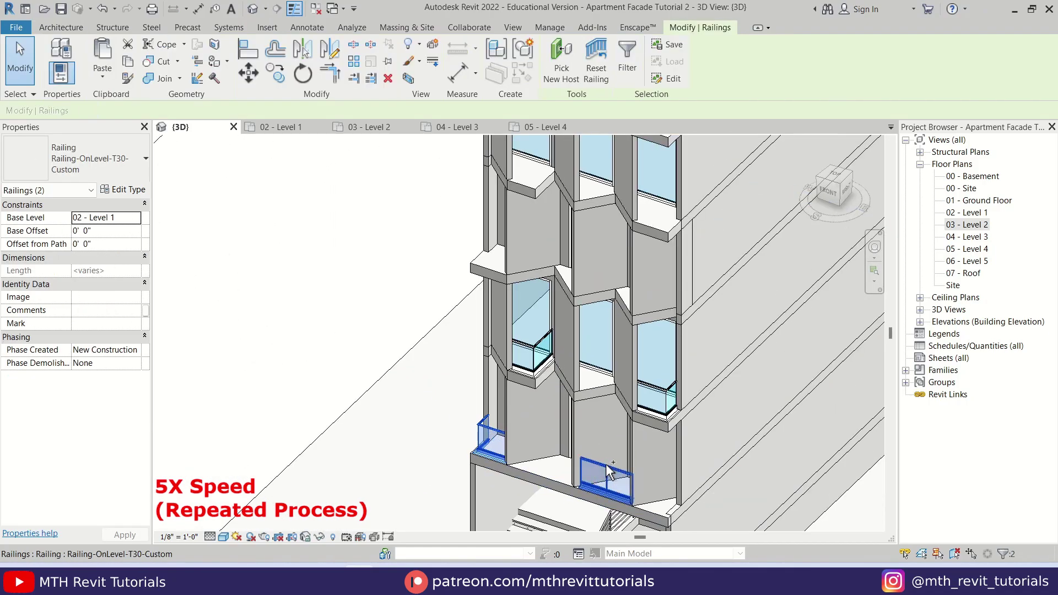
pyautogui.click(116, 79)
pyautogui.click(139, 126)
pyautogui.click(756, 283)
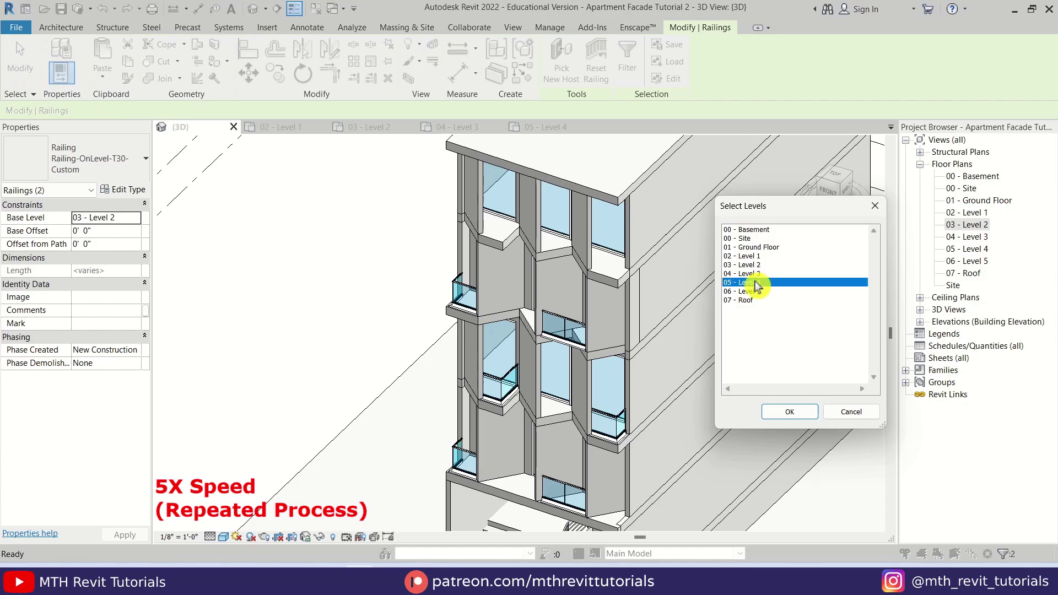
pyautogui.click(789, 412)
pyautogui.press('Escape')
# Paste copies of the two Level 1 railings aligned to 04 - Level 3.
pyautogui.scroll(-3, 590, 386)
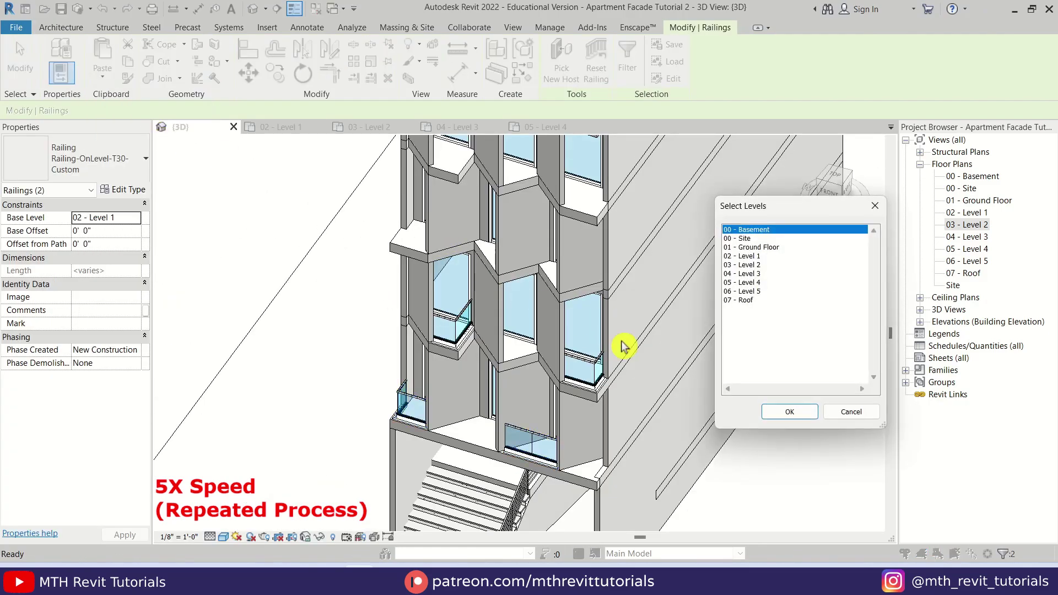
pyautogui.click(749, 274)
pyautogui.click(789, 412)
pyautogui.moveTo(572, 284); pyautogui.dragTo(605, 391, button='middle')
pyautogui.press('Escape')
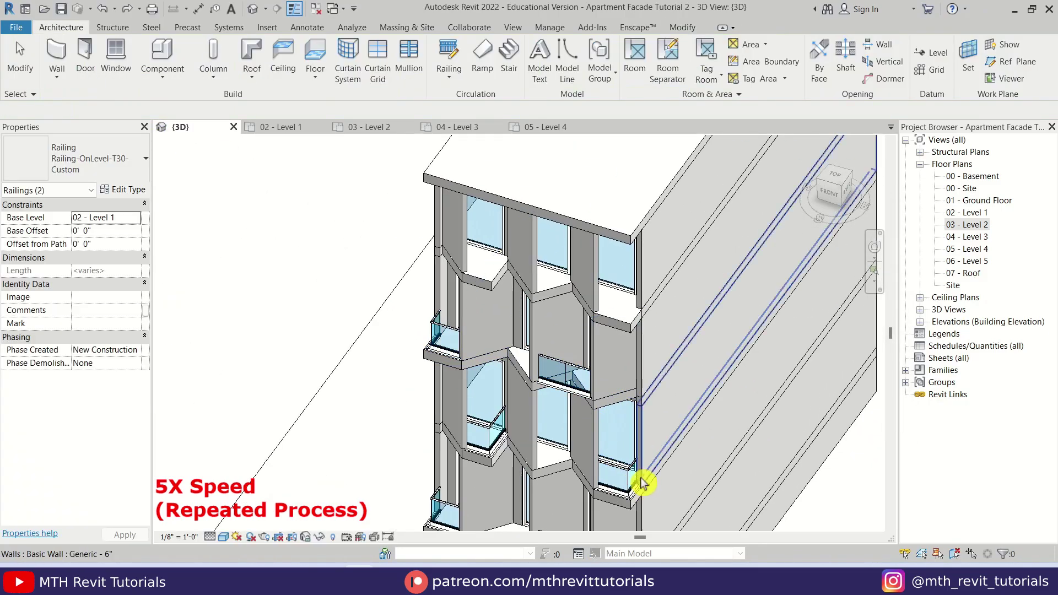
# Copy the two Level 2 railings and paste them aligned to 05 - Level 4.
pyautogui.click(627, 483)
pyautogui.click(490, 440)
pyautogui.keyDown('ctrl'); pyautogui.click(627, 475); pyautogui.keyUp('ctrl')
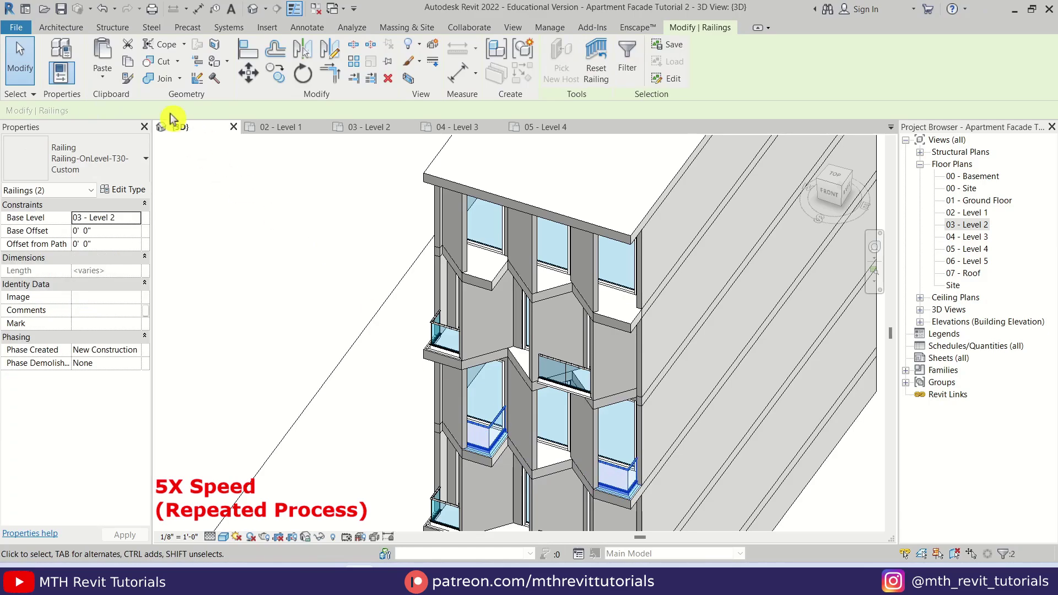
pyautogui.click(129, 62)
pyautogui.click(113, 78)
pyautogui.click(161, 127)
pyautogui.click(760, 283)
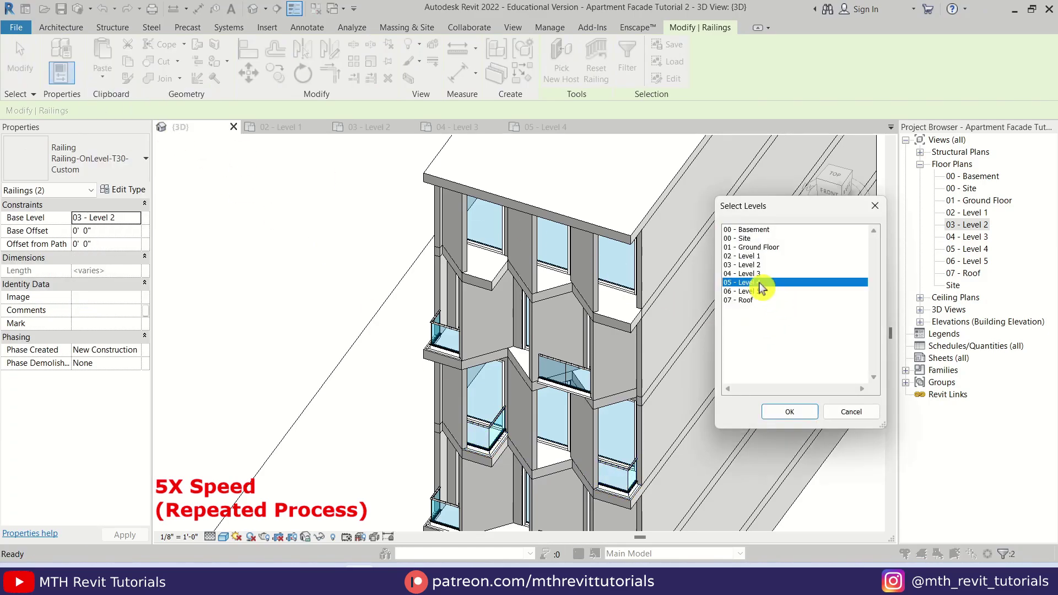
pyautogui.click(789, 411)
pyautogui.click(313, 282)
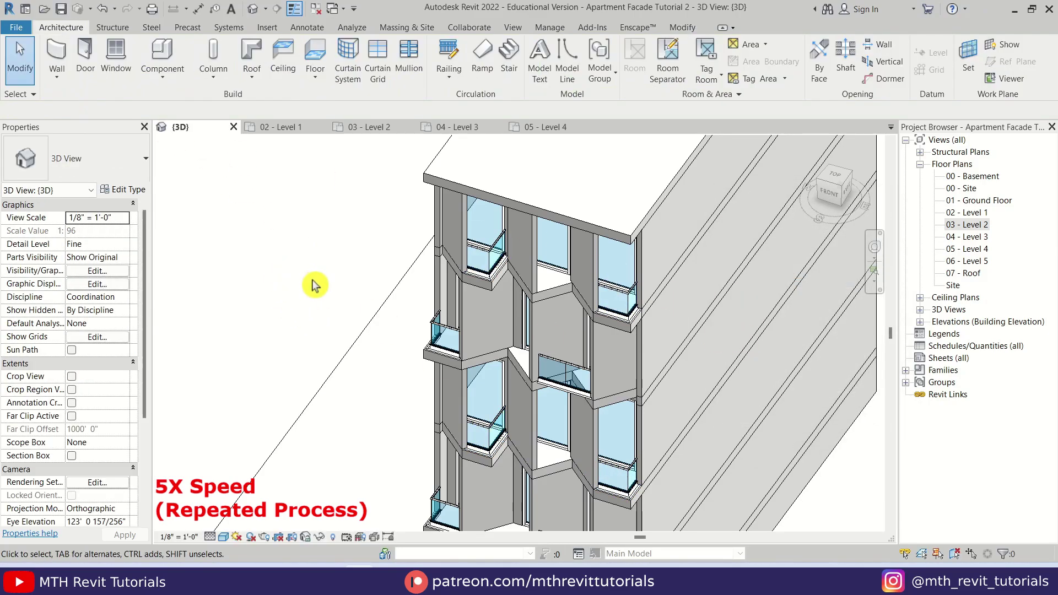
# Start editing the path of the straight Level 3 railing between the diagonal walls in the 04 - Level 3 plan.
pyautogui.scroll(-1, 445, 338)
pyautogui.keyDown('shift'); pyautogui.moveTo(481, 374); pyautogui.dragTo(647, 411, button='middle'); pyautogui.keyUp('shift')
pyautogui.scroll(3, 564, 347)
pyautogui.click(553, 358)
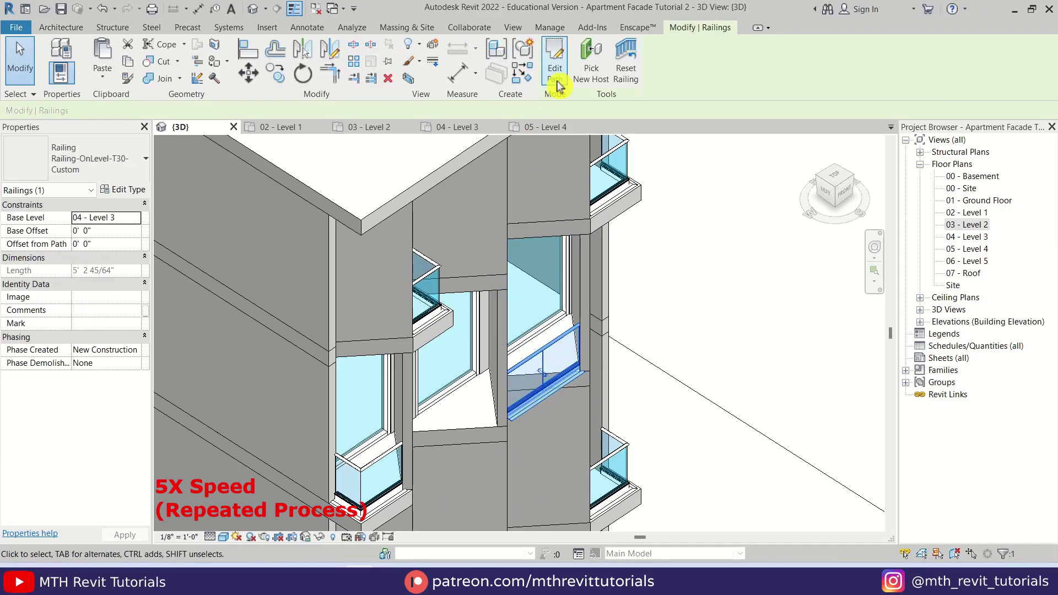
pyautogui.click(556, 83)
pyautogui.doubleClick(976, 238)
# Try to realign the path line to the floor's sloped edge at about 4' 0" long, and delete the line.
pyautogui.click(693, 441)
pyautogui.moveTo(635, 440); pyautogui.dragTo(685, 385)
pyautogui.scroll(2, 742, 428)
pyautogui.click(728, 350)
pyautogui.click(794, 240)
pyautogui.moveTo(794, 240); pyautogui.dragTo(568, 487)
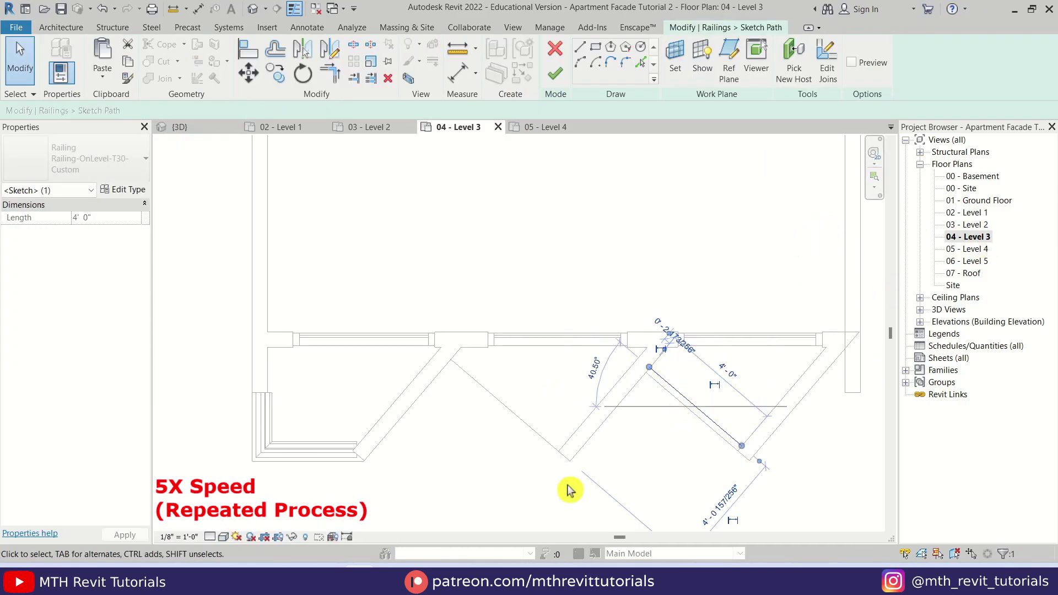
pyautogui.press('Delete')
# Add a path line offset 6" inward from the floor's sloped edge, fit it between the diagonal walls, and finish the railing.
pyautogui.click(640, 63)
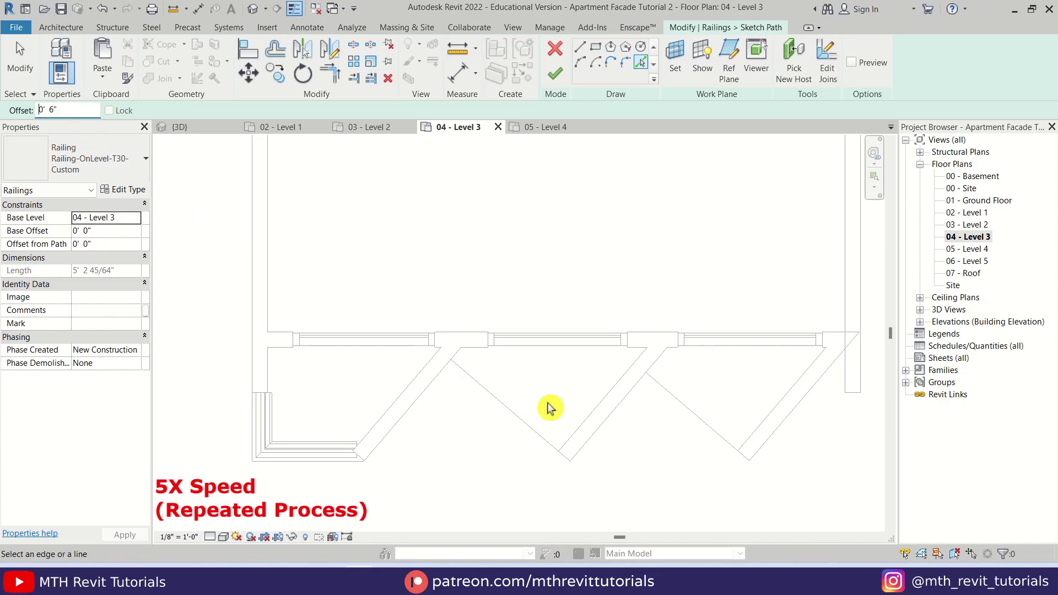
pyautogui.click(741, 437)
pyautogui.moveTo(759, 449); pyautogui.dragTo(748, 439)
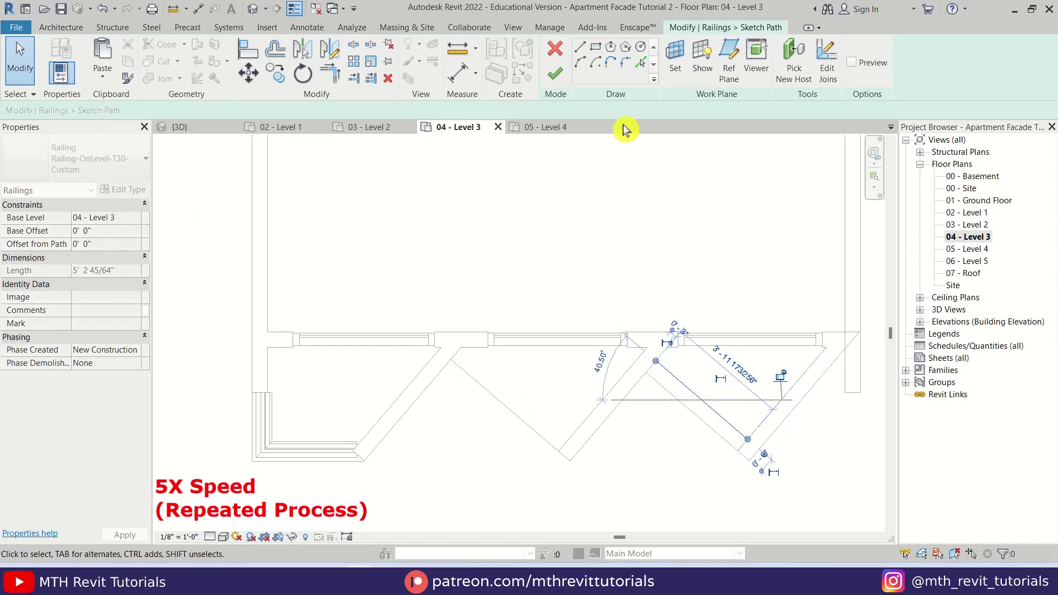
pyautogui.click(555, 73)
# Examine the railings on all levels and the roof slab in the 3D view.
pyautogui.click(252, 9)
pyautogui.click(673, 336)
pyautogui.scroll(-4, 673, 336)
pyautogui.keyDown('shift'); pyautogui.moveTo(673, 336); pyautogui.dragTo(584, 425, button='middle'); pyautogui.keyUp('shift')
pyautogui.scroll(-4, 527, 359)
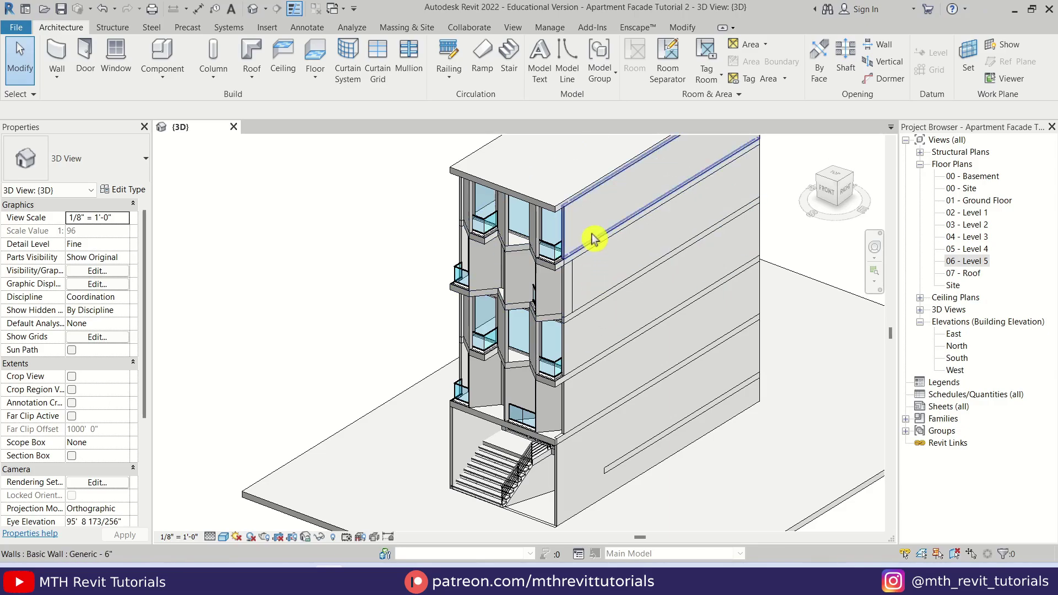
pyautogui.moveTo(590, 196); pyautogui.dragTo(573, 330, button='middle')
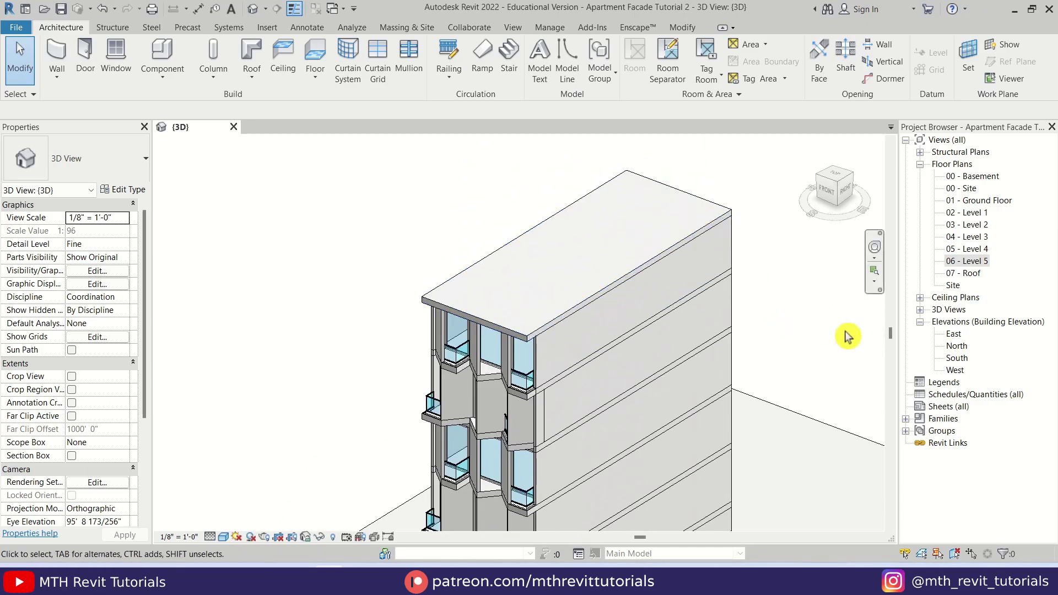
# Open the 06 - Level 5 floor plan and start a rectangular wall using the Basic Wall Generic - 6" type.
pyautogui.doubleClick(966, 261)
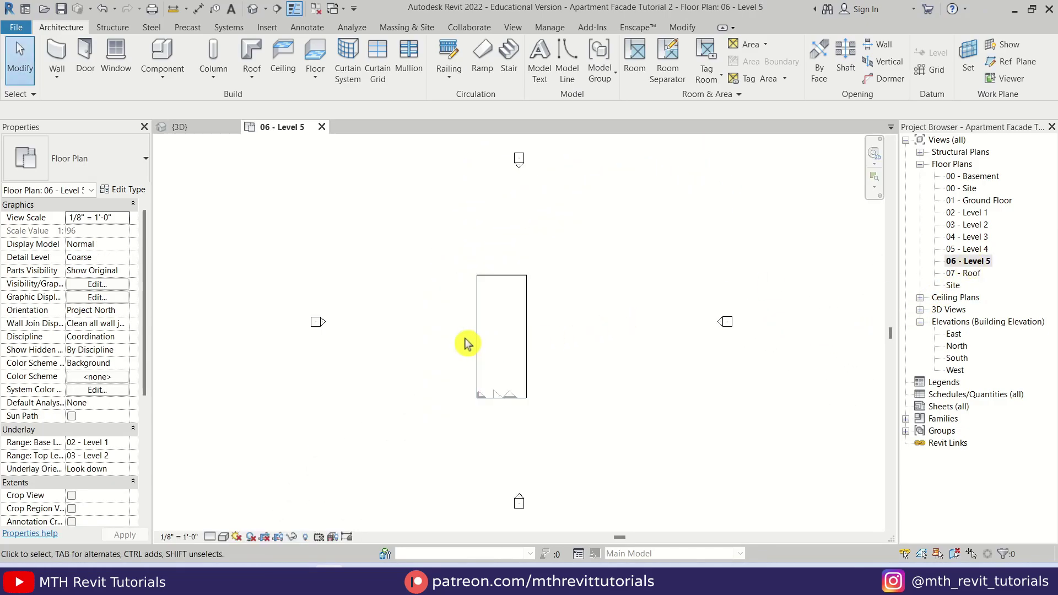
pyautogui.moveTo(650, 347); pyautogui.dragTo(660, 392, button='middle')
pyautogui.press('w')
pyautogui.press('a')
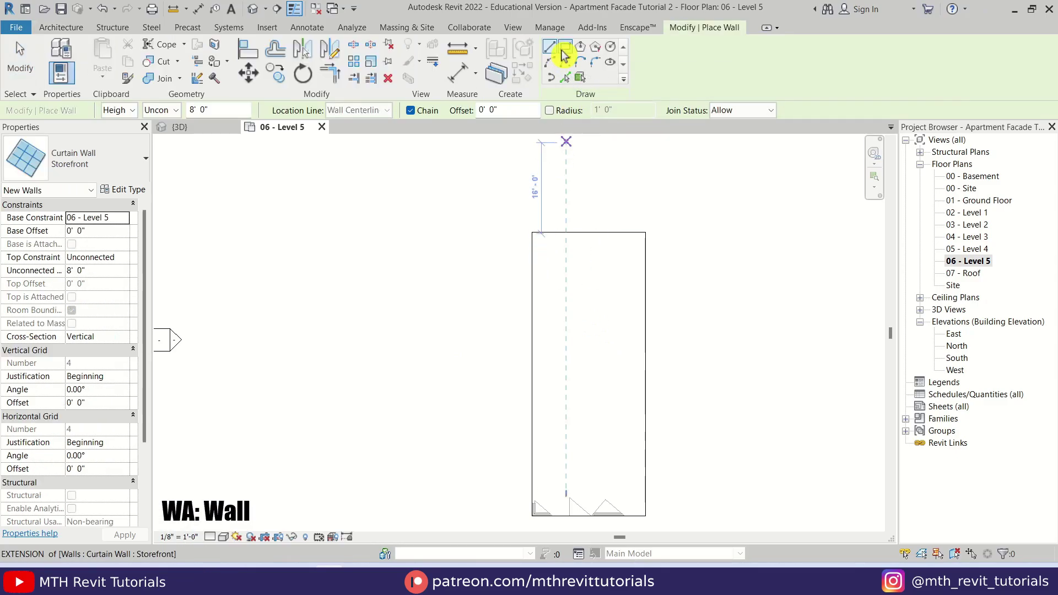
pyautogui.click(565, 49)
pyautogui.click(94, 161)
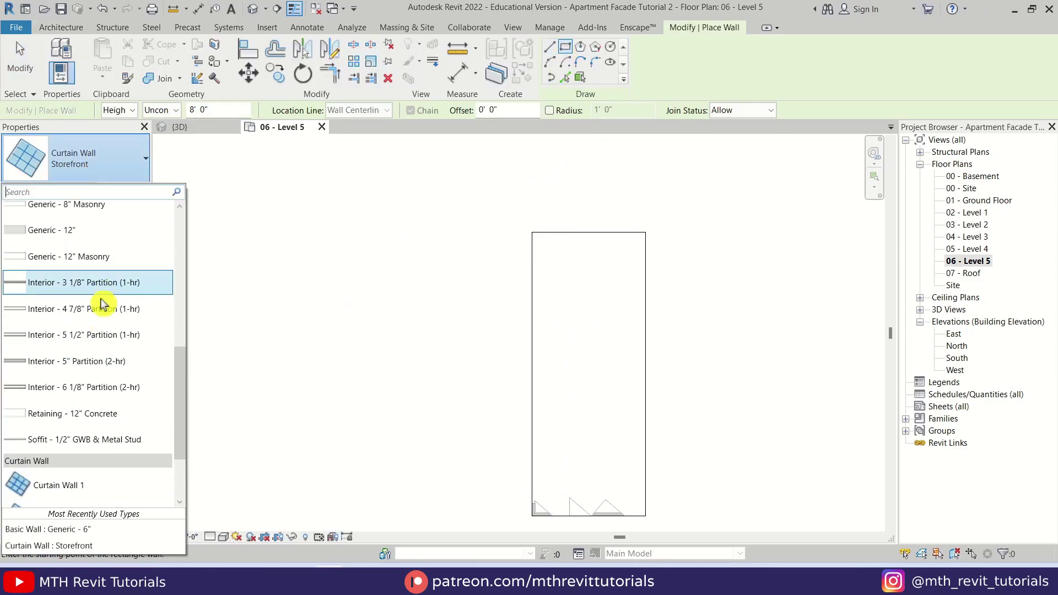
pyautogui.scroll(8, 102, 303)
pyautogui.press('Escape')
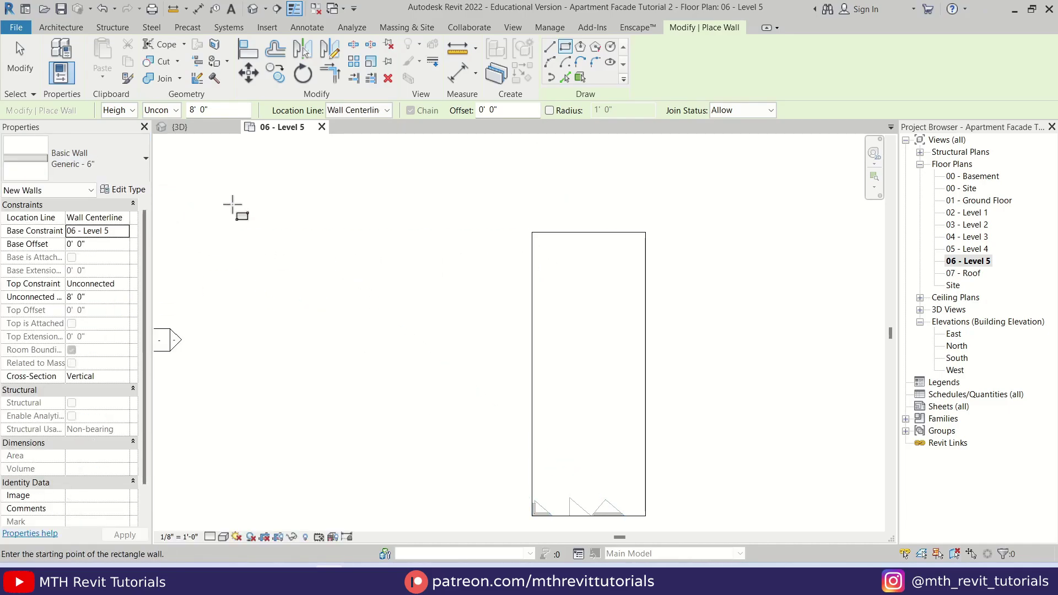
# Draw a rectangle of walls about 19' 6" by 26' 6" from the slab's rear corner, with Finish Face: Exterior as the location line.
pyautogui.scroll(4, 529, 243)
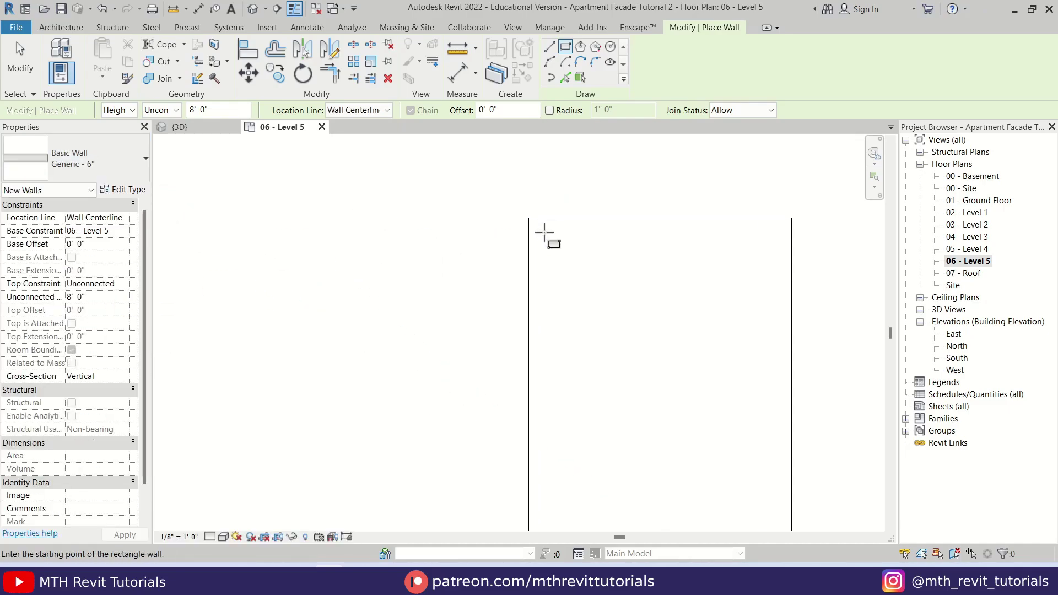
pyautogui.click(529, 220)
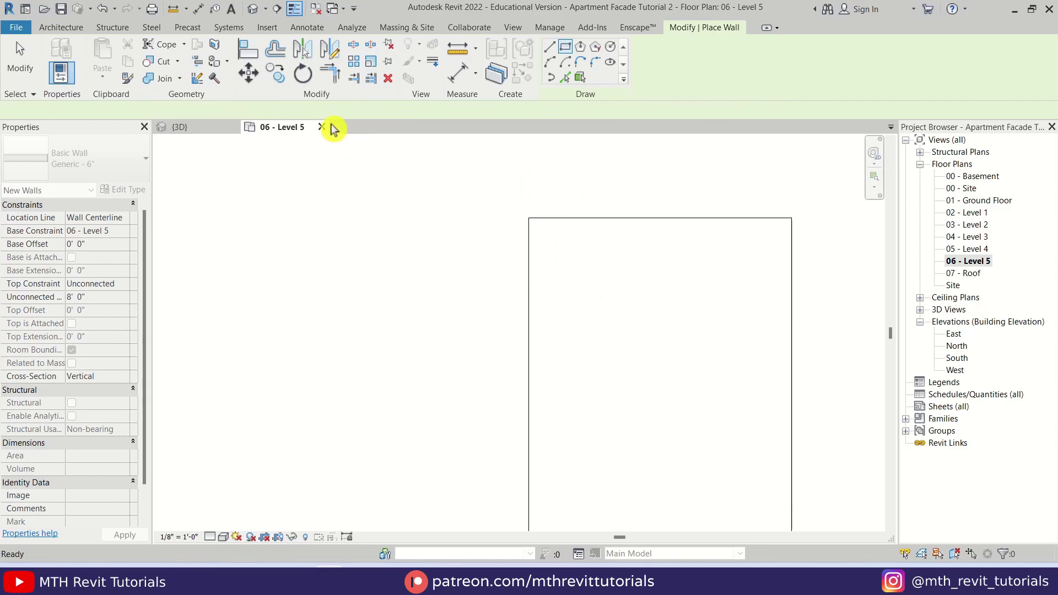
pyautogui.click(382, 110)
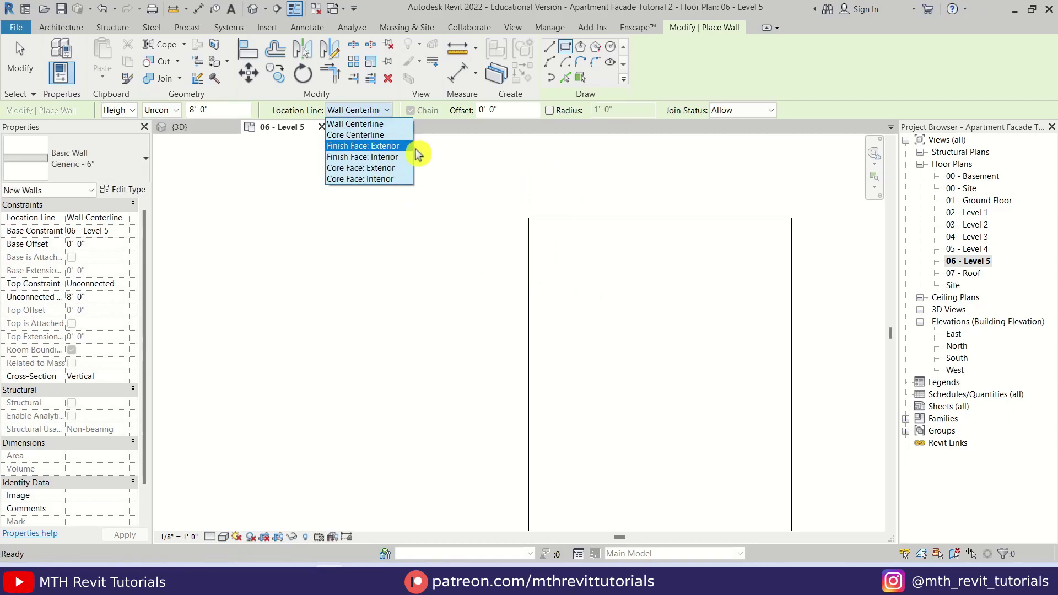
pyautogui.click(400, 146)
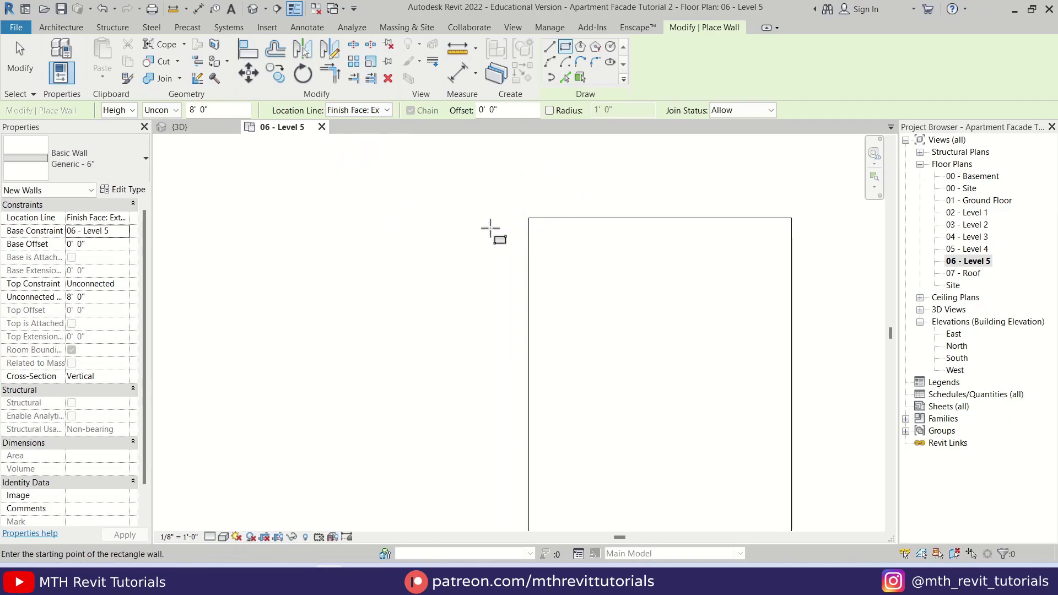
pyautogui.click(529, 218)
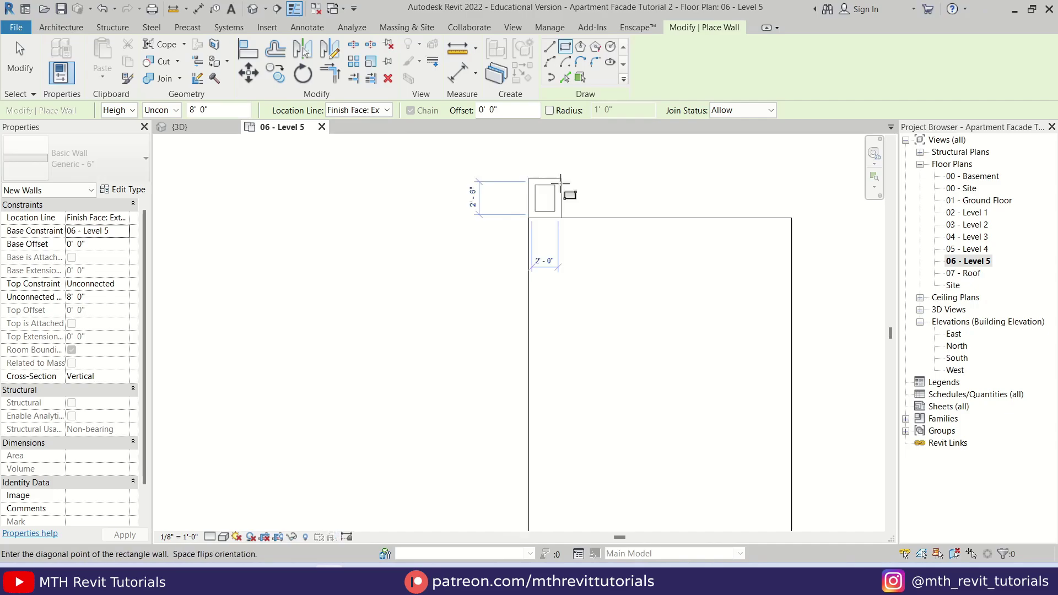
pyautogui.scroll(-3, 573, 209)
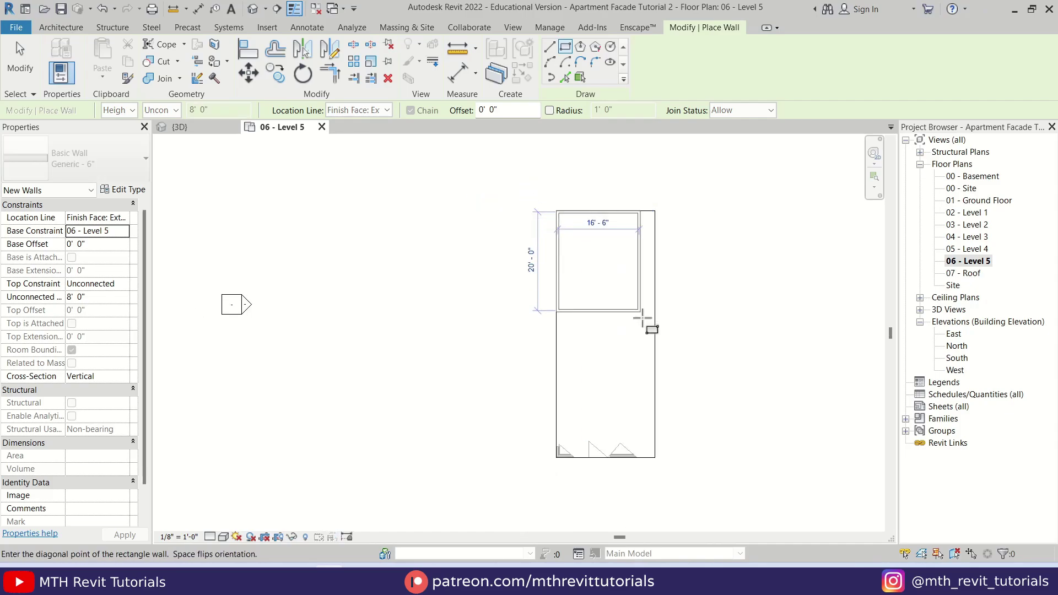
pyautogui.scroll(2, 655, 334)
pyautogui.click(655, 346)
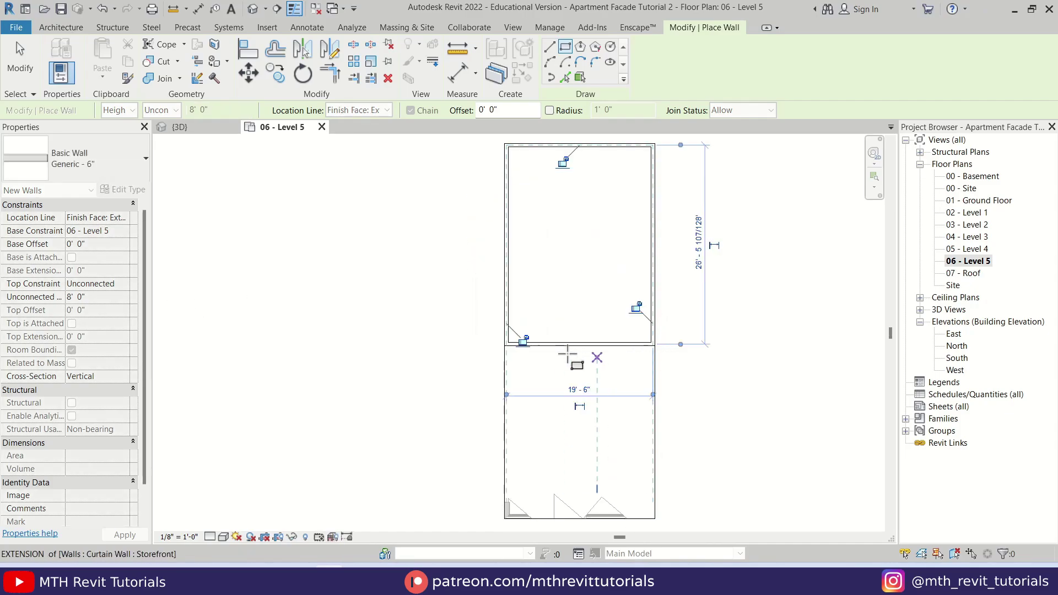
pyautogui.press('Escape')
pyautogui.press('Escape')
# Set the distance between the front and rear walls of the Level 5 rectangle to 28' 0".
pyautogui.click(567, 347)
pyautogui.moveTo(545, 253); pyautogui.dragTo(548, 296, button='middle')
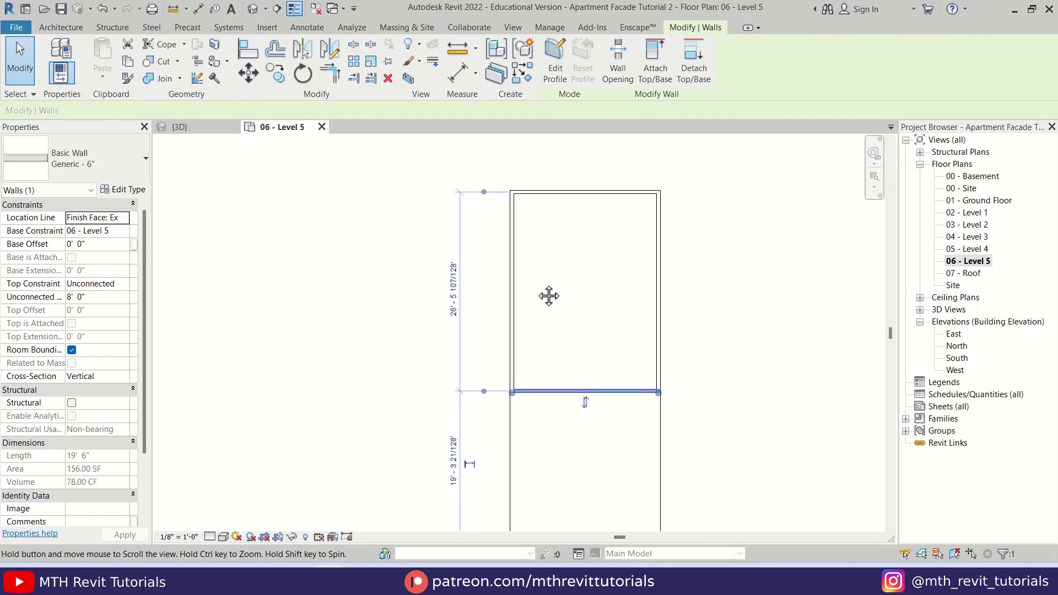
pyautogui.scroll(1, 449, 316)
pyautogui.click(458, 307)
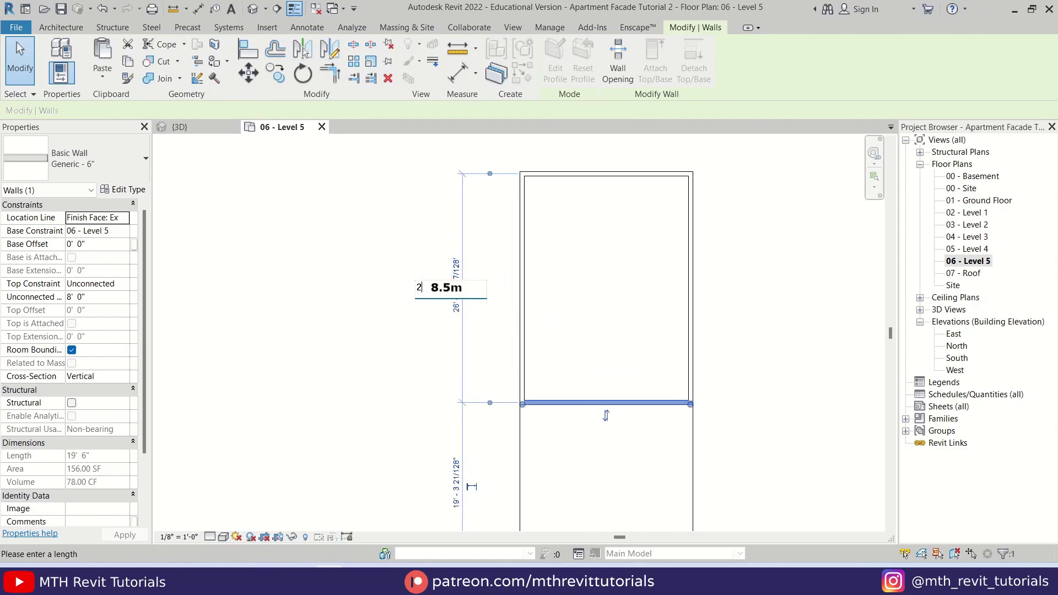
pyautogui.press('Return')
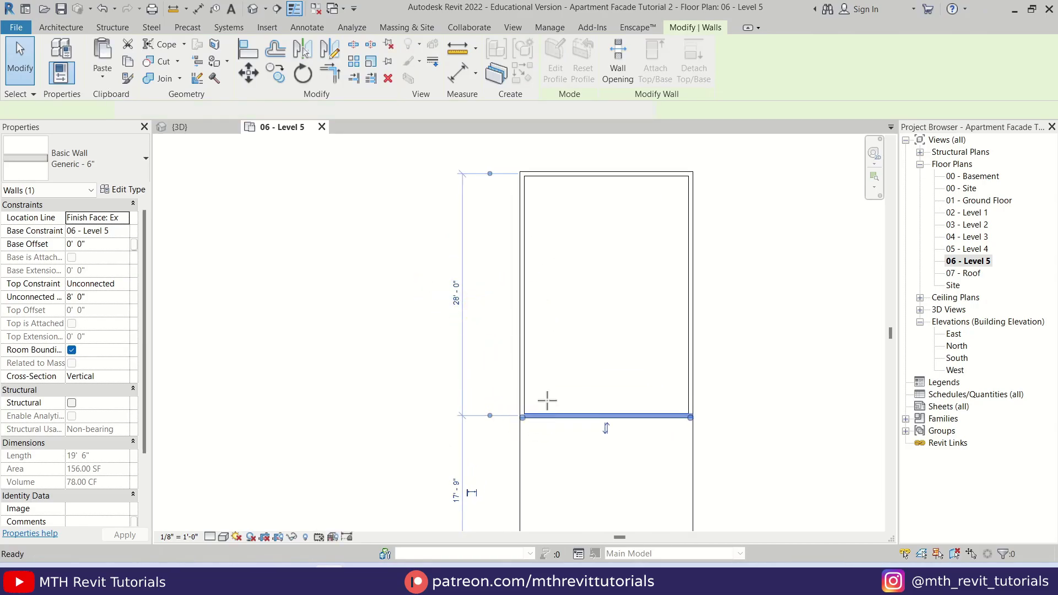
pyautogui.press('Return')
pyautogui.press('Escape')
# Embed a Storefront curtain wall about 17' 6" long in the front wall of the Level 5 rectangle.
pyautogui.moveTo(588, 517); pyautogui.dragTo(567, 420, button='middle')
pyautogui.scroll(1, 629, 450)
pyautogui.moveTo(632, 329); pyautogui.dragTo(623, 269, button='middle')
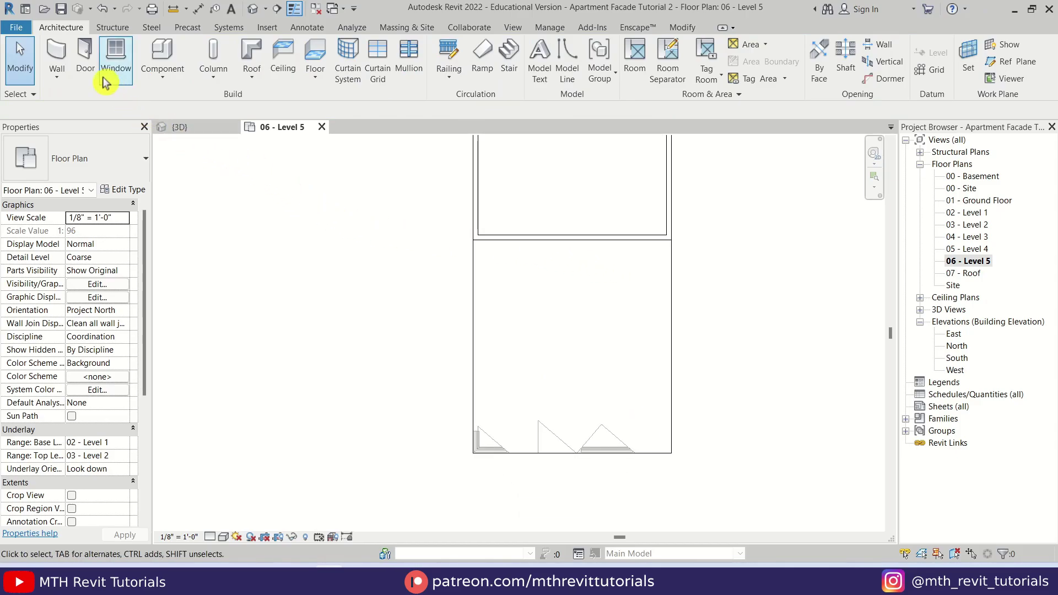
pyautogui.click(64, 62)
pyautogui.click(99, 161)
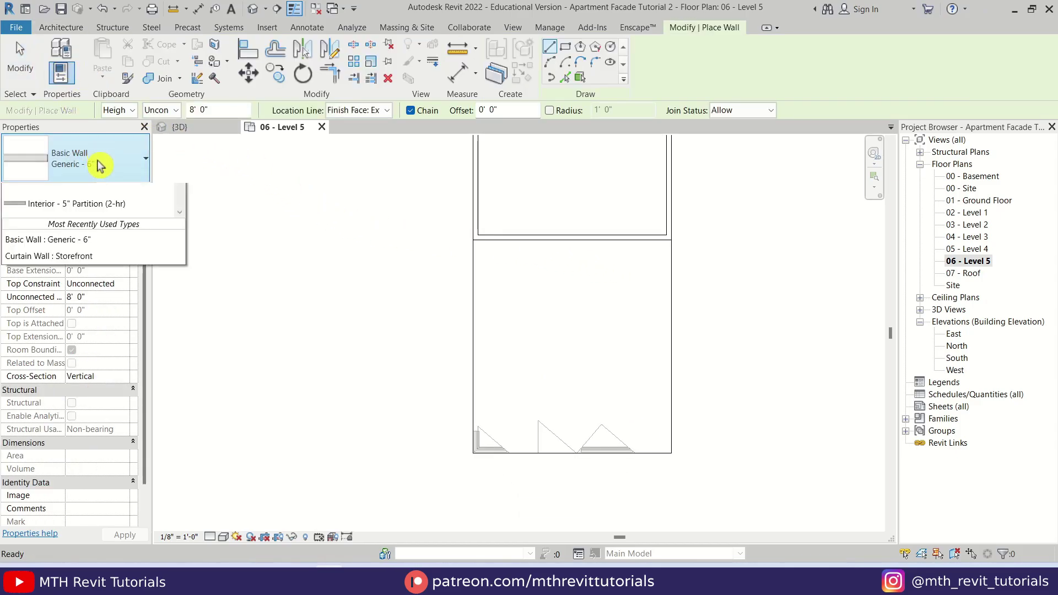
pyautogui.scroll(-3, 83, 385)
pyautogui.click(83, 448)
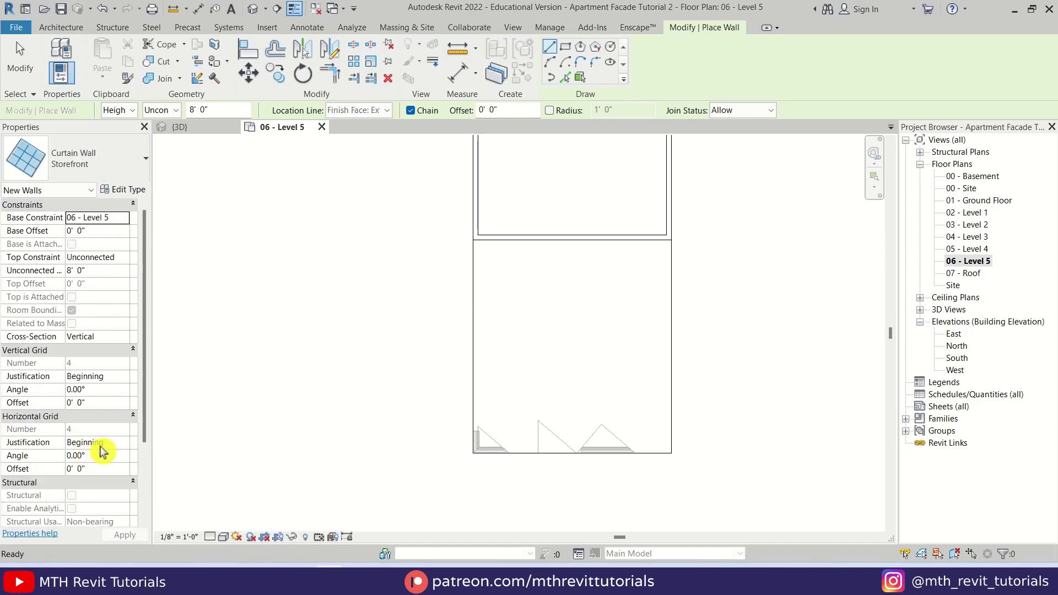
pyautogui.scroll(3, 364, 305)
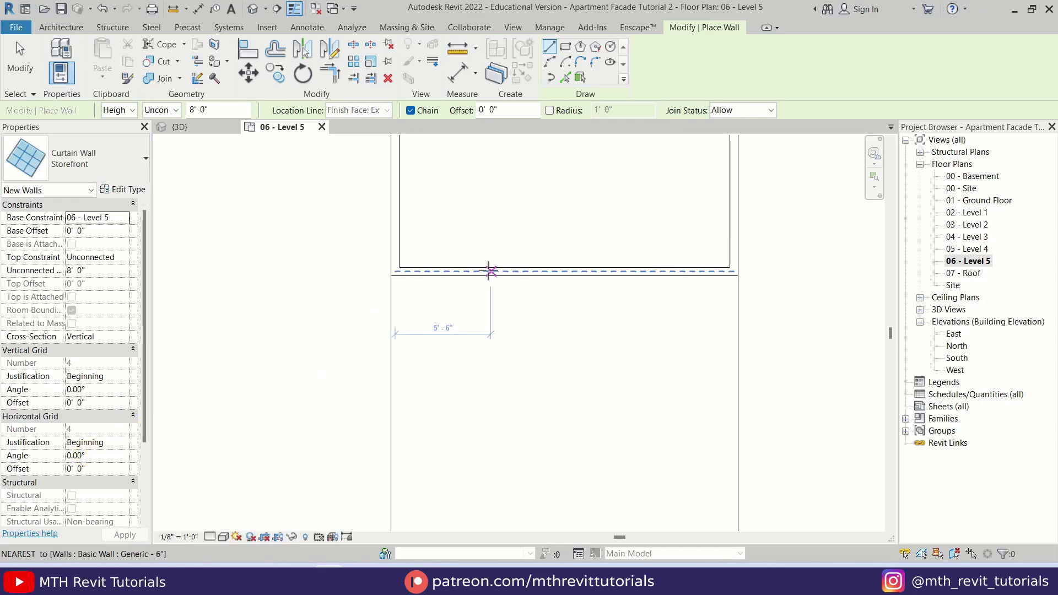
pyautogui.click(415, 271)
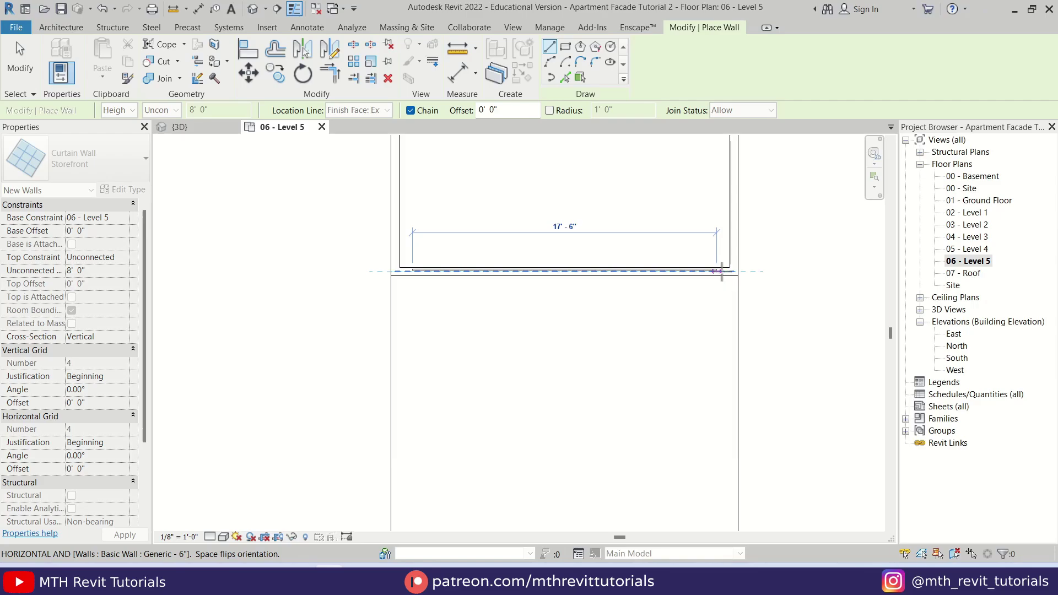
pyautogui.click(718, 271)
pyautogui.press('Escape')
pyautogui.press('Escape')
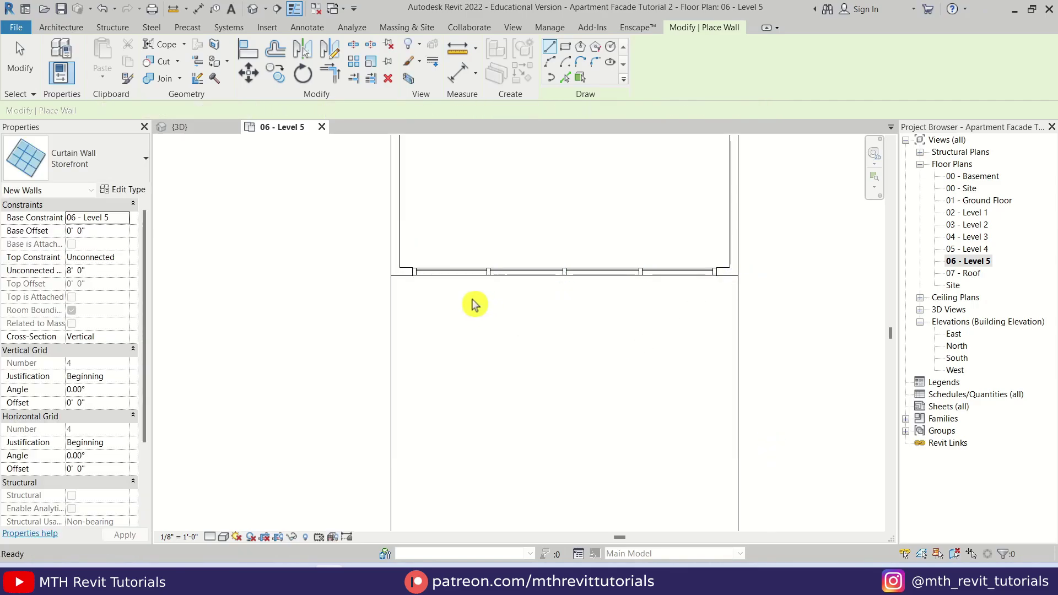
# In the 3D view, select the chain of four Level 5 walls and set their top constraint to Up to level: 07 - Roof.
pyautogui.click(194, 129)
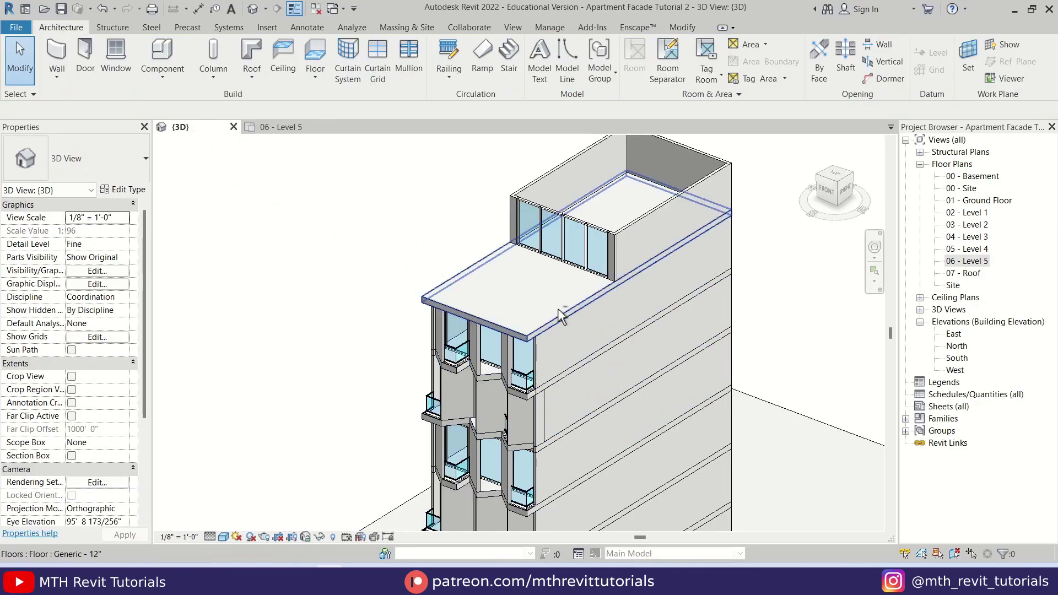
pyautogui.keyDown('shift'); pyautogui.moveTo(560, 313); pyautogui.dragTo(643, 235, button='middle'); pyautogui.keyUp('shift')
pyautogui.scroll(4, 633, 326)
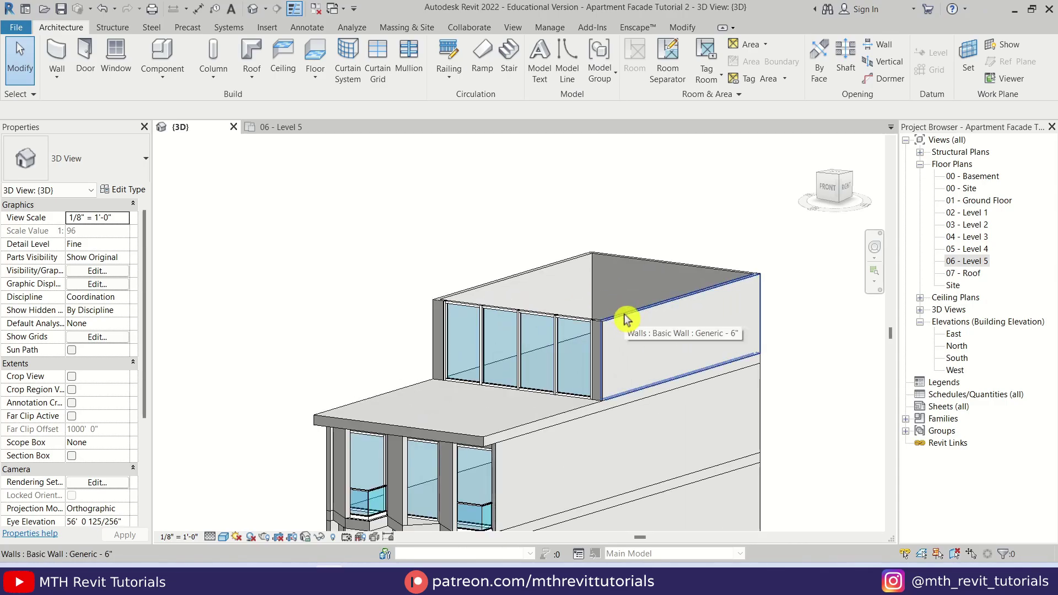
pyautogui.press('Tab')
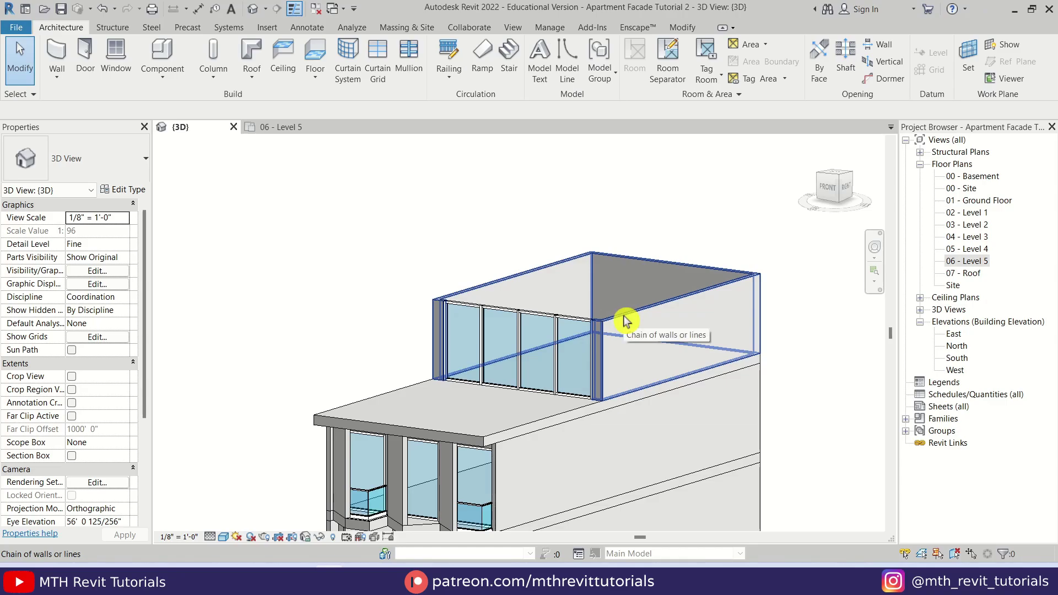
pyautogui.click(625, 321)
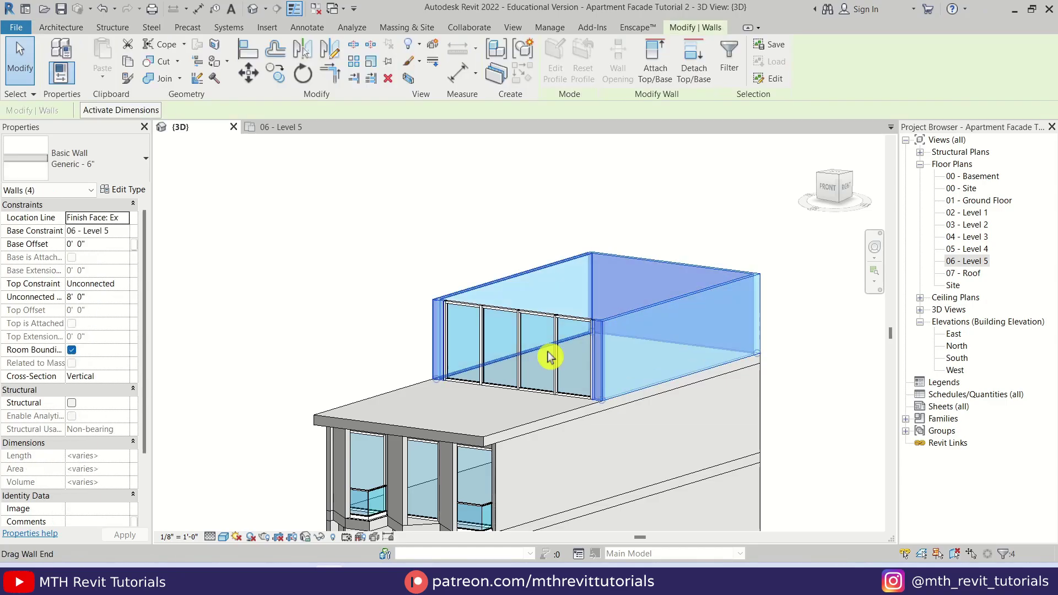
pyautogui.click(127, 285)
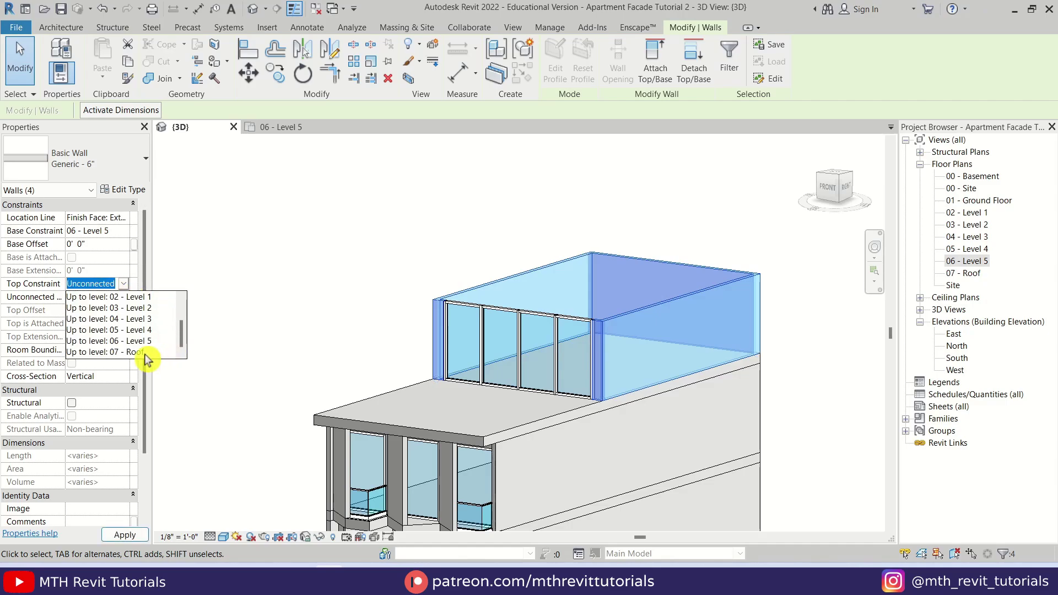
pyautogui.click(133, 351)
pyautogui.click(413, 360)
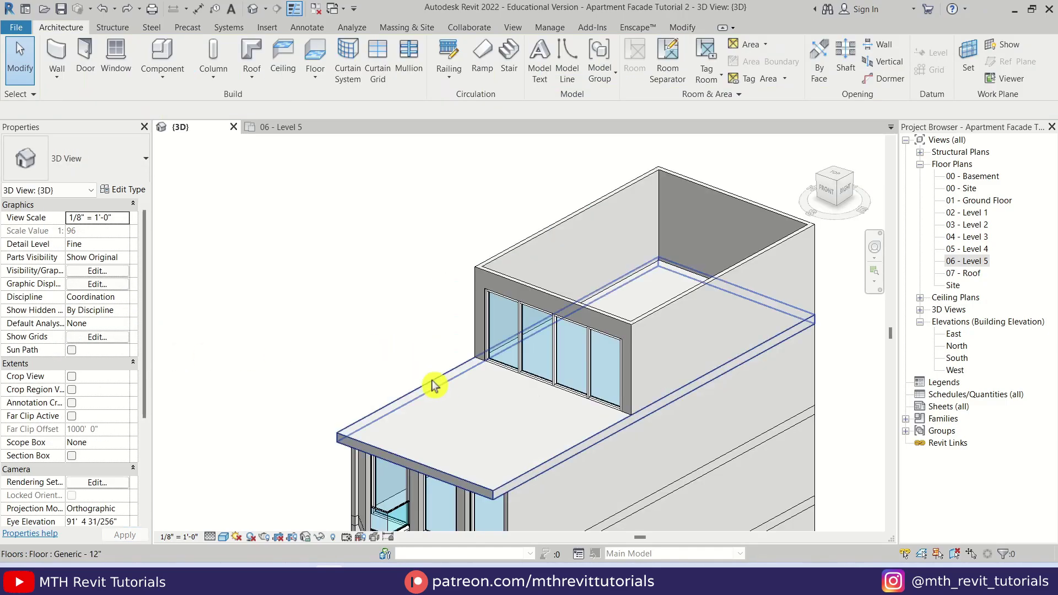
# Copy the Level 5 floor slab and paste it aligned to the 07 - Roof level.
pyautogui.click(432, 385)
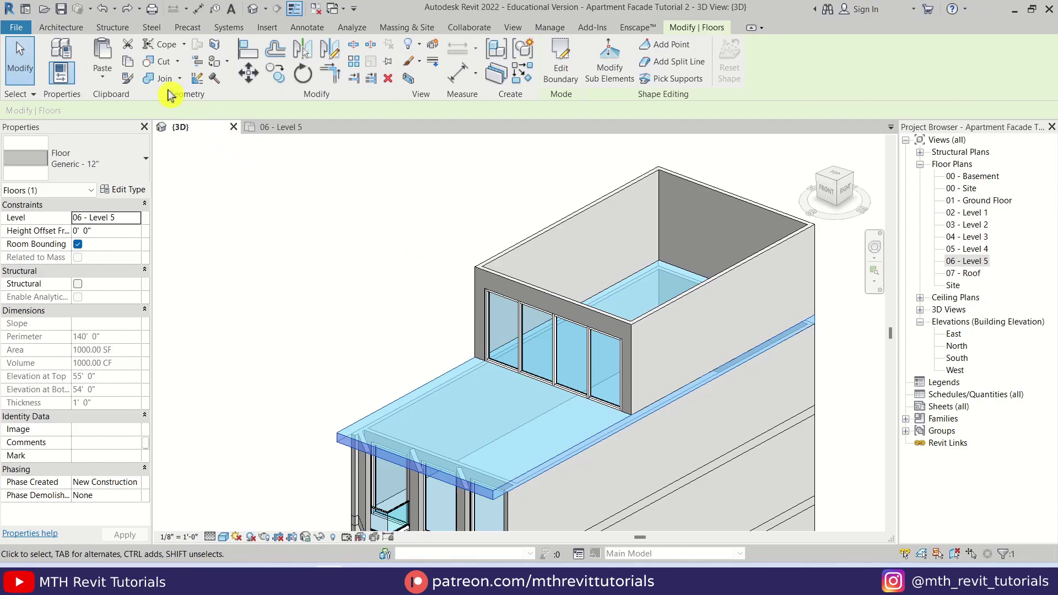
pyautogui.click(116, 80)
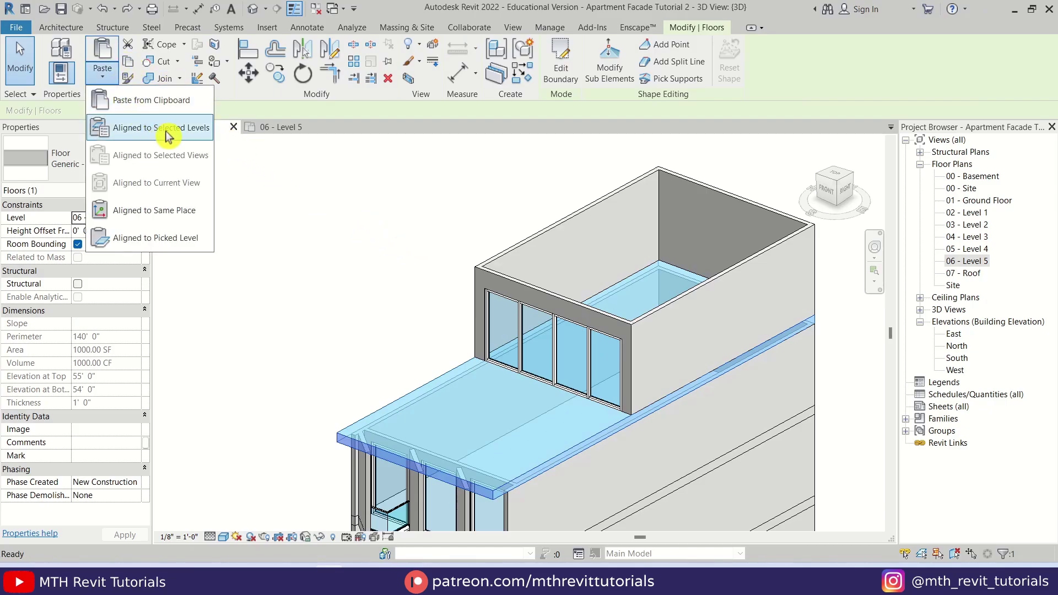
pyautogui.click(187, 129)
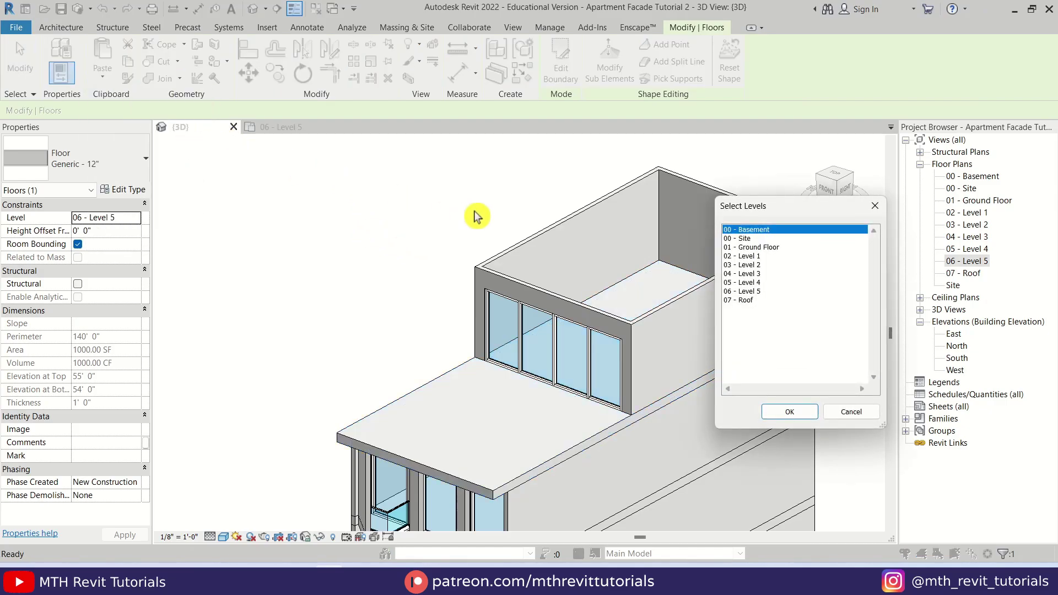
pyautogui.click(749, 301)
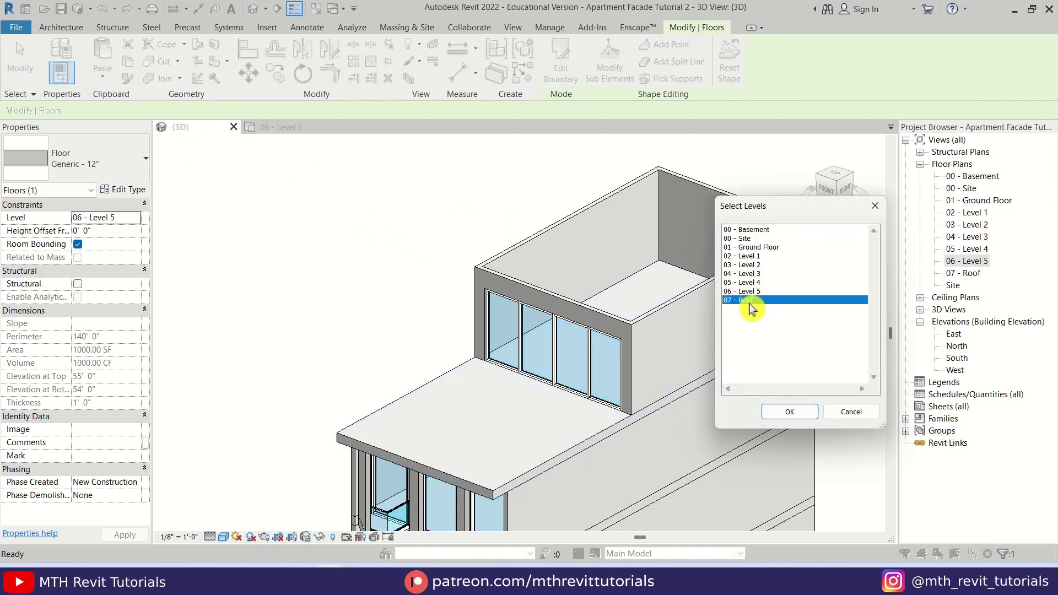
pyautogui.click(790, 412)
# Edit the roof slab's boundary so its front edge meets the Level 5 front wall, finish it, and attach the walls to its bottom.
pyautogui.click(562, 74)
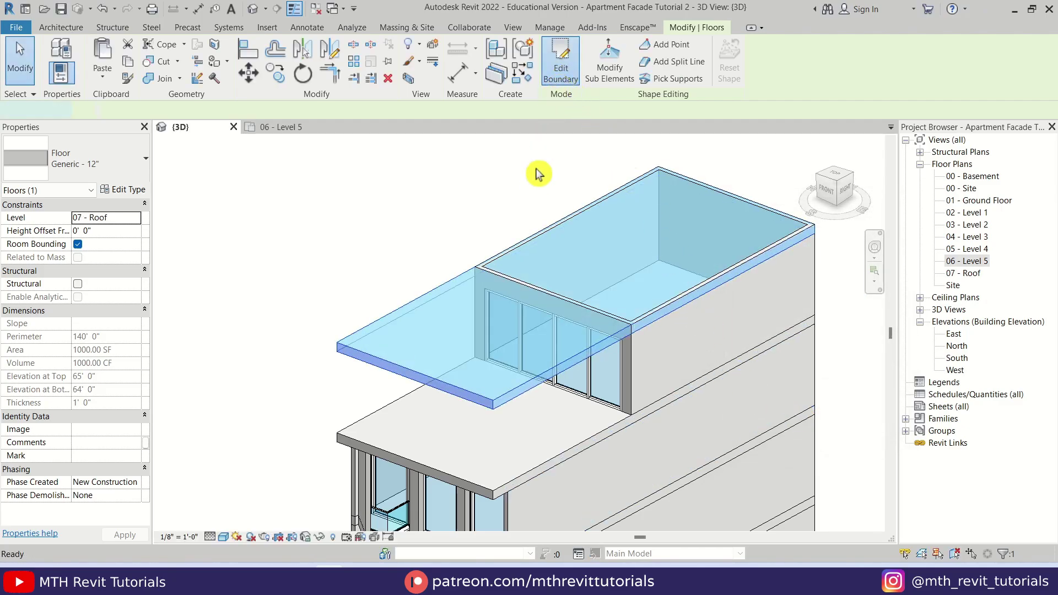
pyautogui.moveTo(414, 368); pyautogui.dragTo(477, 329)
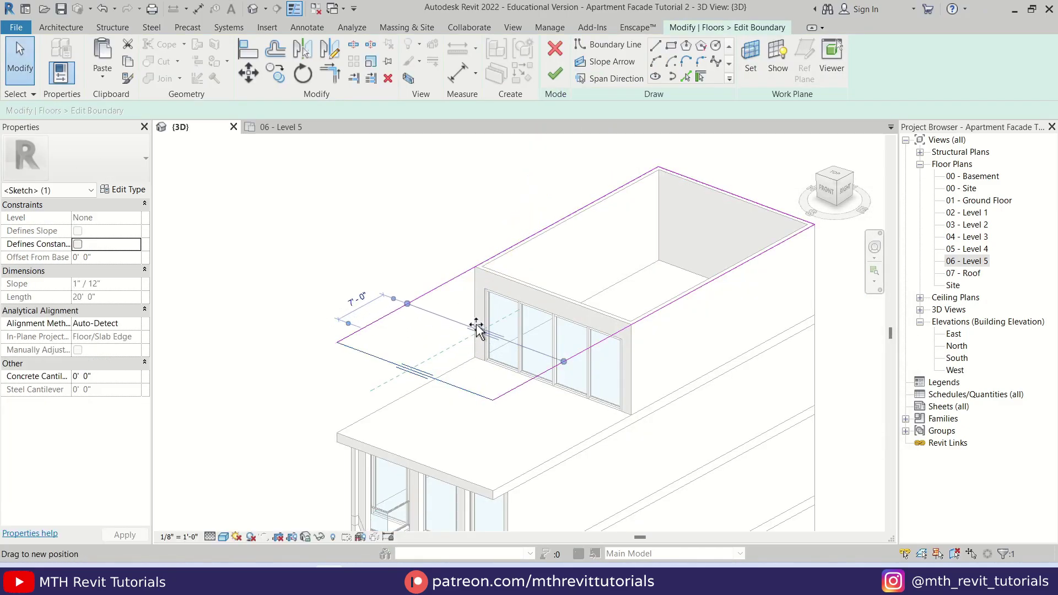
pyautogui.moveTo(527, 300); pyautogui.dragTo(536, 295)
pyautogui.click(567, 271)
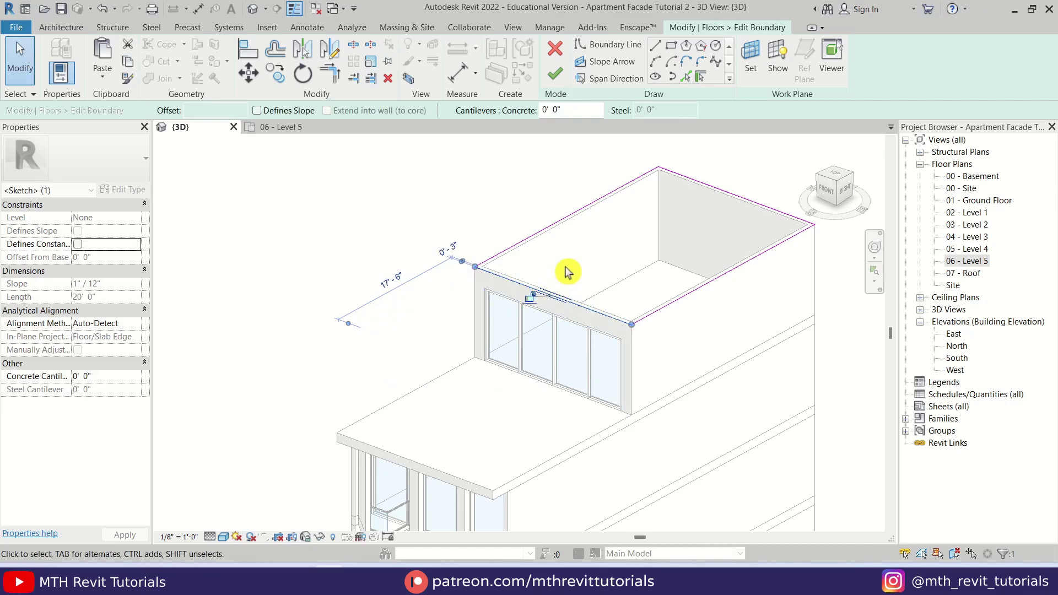
pyautogui.click(556, 77)
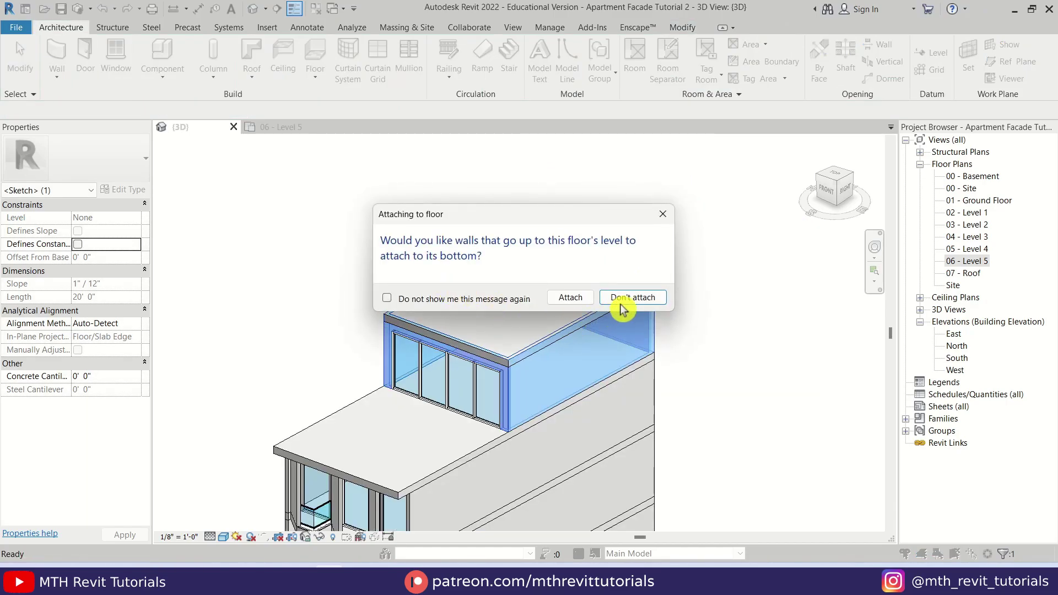
pyautogui.click(573, 299)
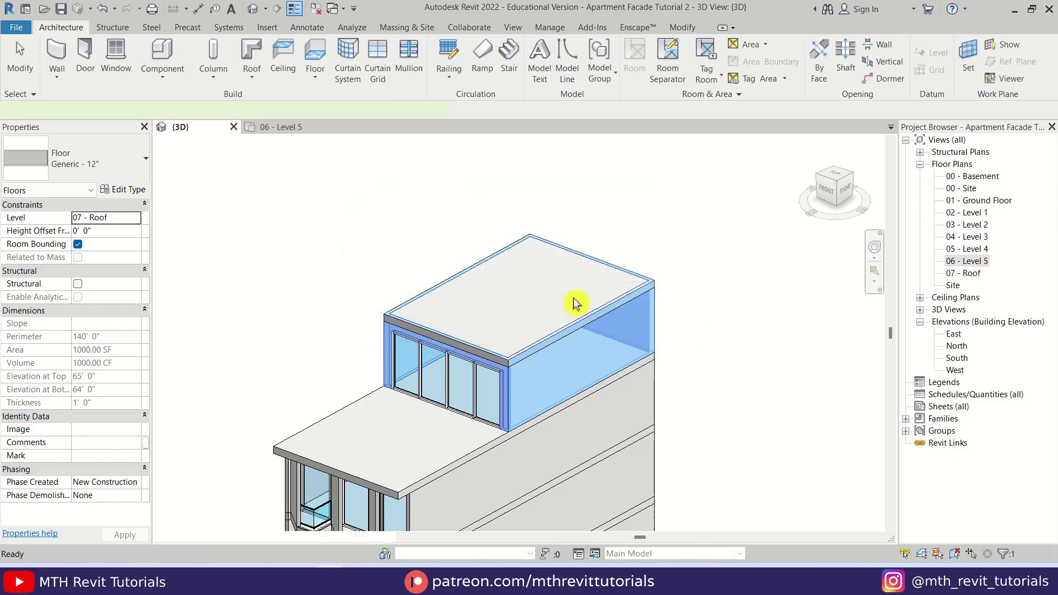
# Clear the selection of the roof slab and walls and open the 07 - Roof floor plan.
pyautogui.scroll(1, 459, 339)
pyautogui.moveTo(459, 339); pyautogui.dragTo(570, 297, button='middle')
pyautogui.click(400, 244)
pyautogui.moveTo(532, 250); pyautogui.dragTo(491, 291, button='middle')
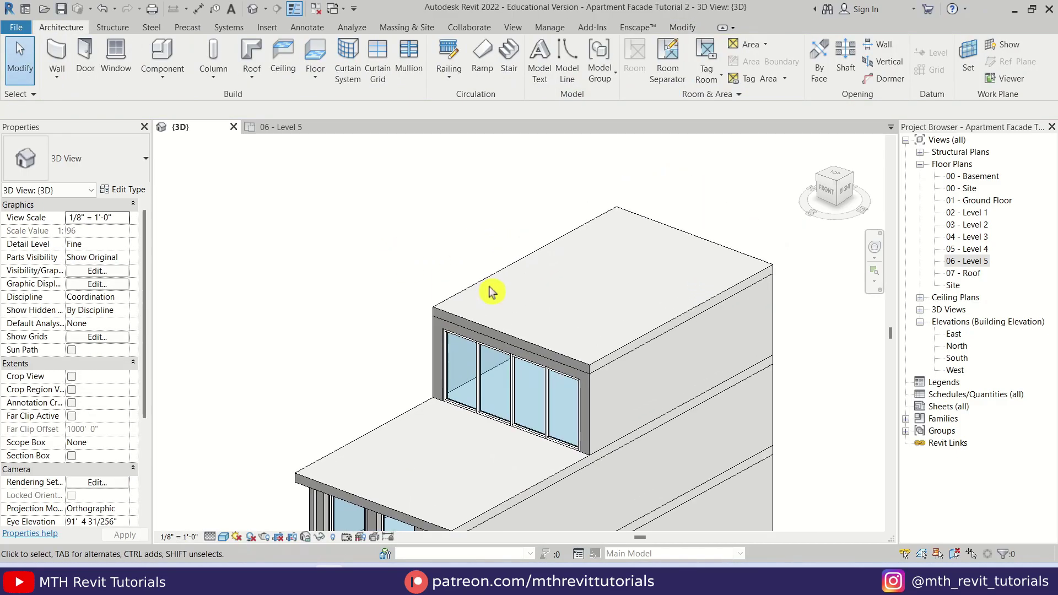
pyautogui.doubleClick(970, 273)
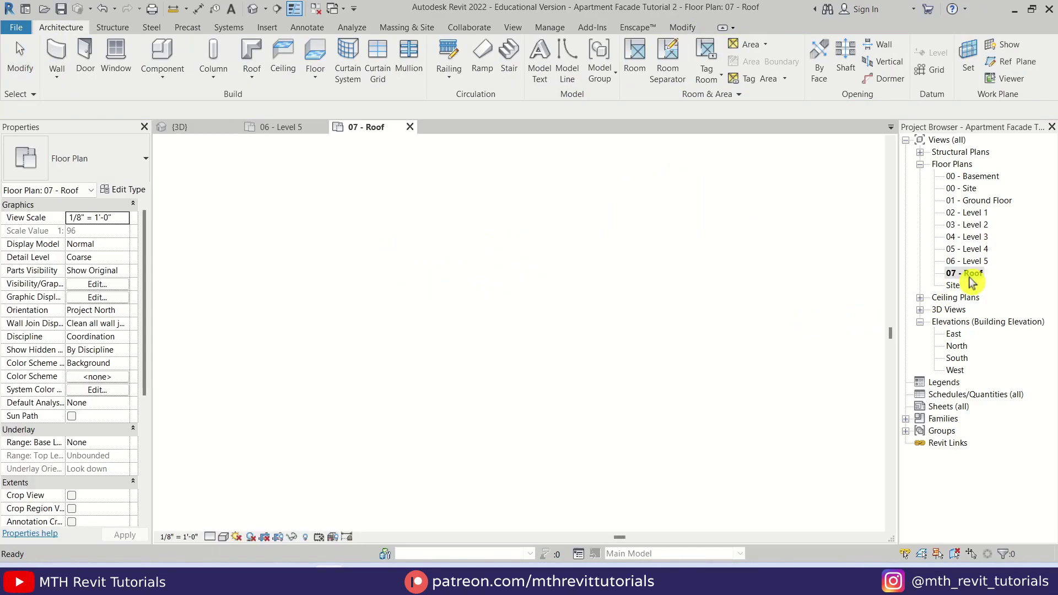
# Set up a rectangular wall of type Basic Wall Generic - 6" with an unconnected height of 1' 0" on the 07 - Roof level.
pyautogui.press('d')
pyautogui.press('m')
pyautogui.press('w')
pyautogui.press('a')
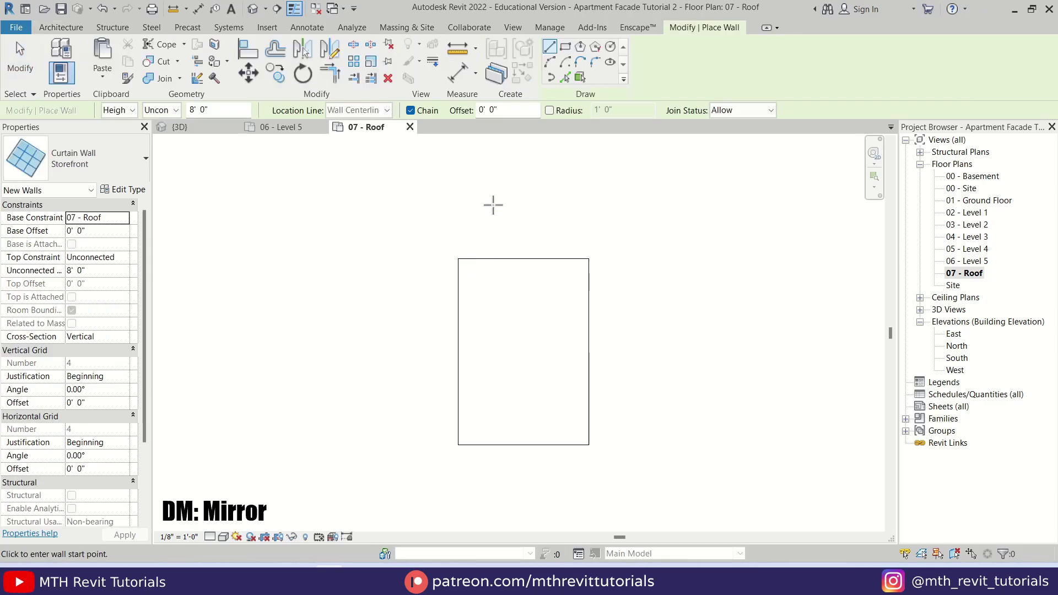
pyautogui.click(566, 48)
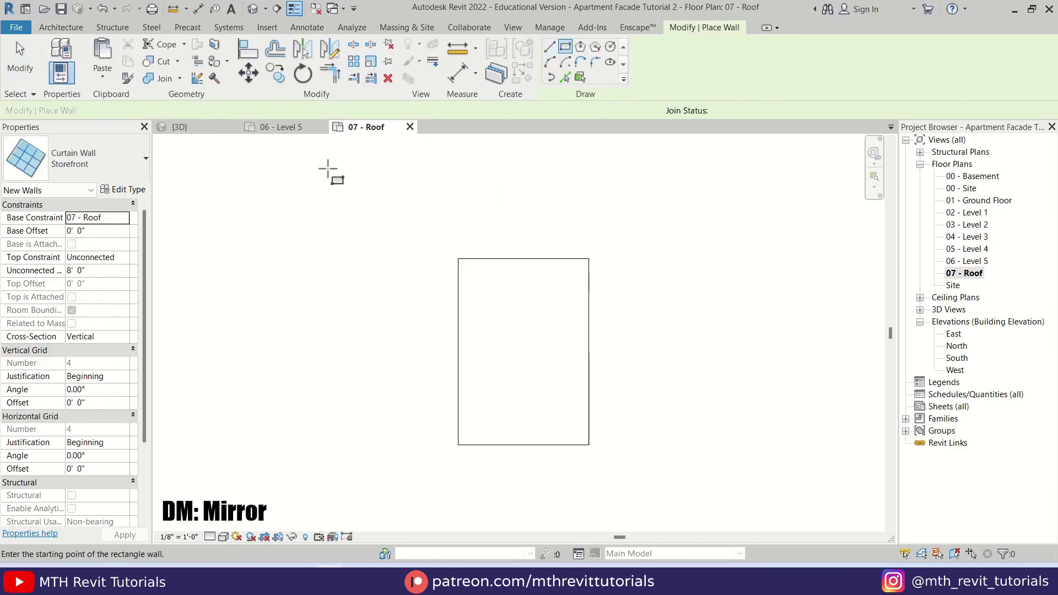
pyautogui.click(113, 166)
pyautogui.scroll(2, 89, 281)
pyautogui.click(88, 266)
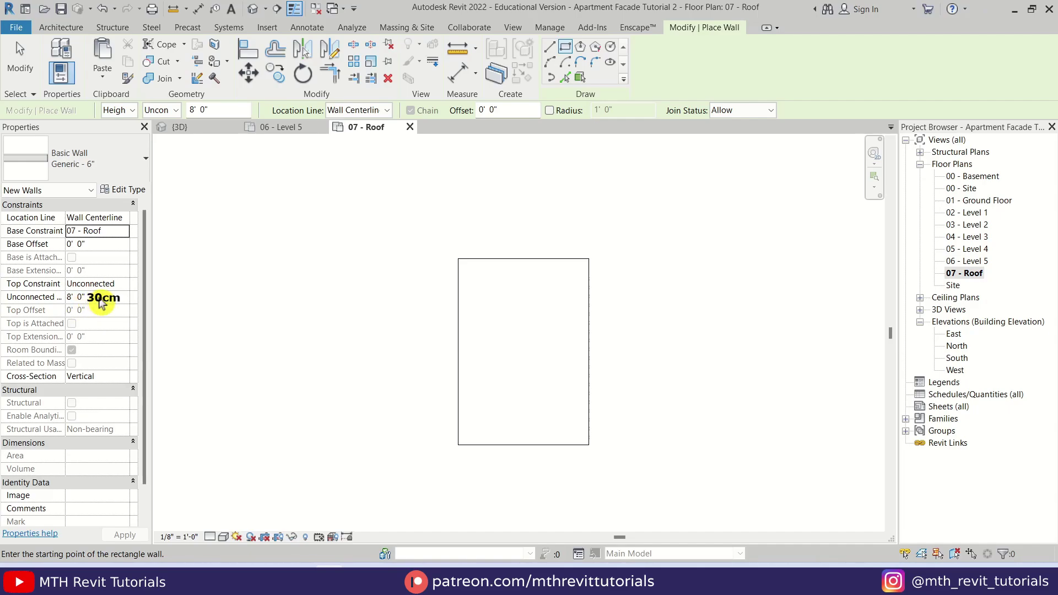
pyautogui.click(88, 297)
pyautogui.write('1')
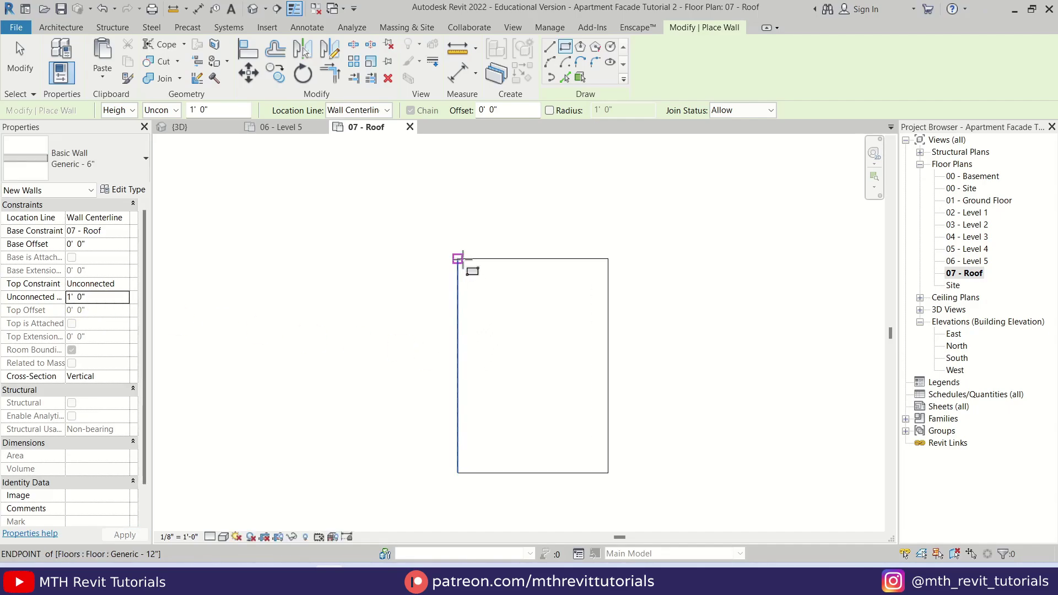
# Draw the rectangular parapet between opposite corners of the roof slab with its location line at Finish Face: Exterior, and return to the 3D view.
pyautogui.scroll(1, 464, 258)
pyautogui.click(343, 113)
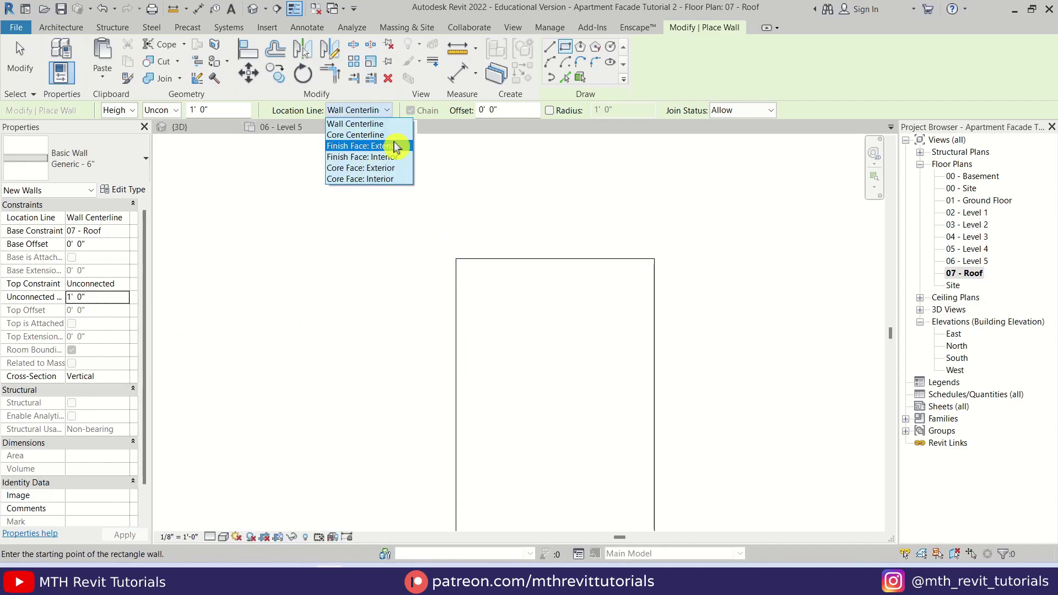
pyautogui.click(386, 146)
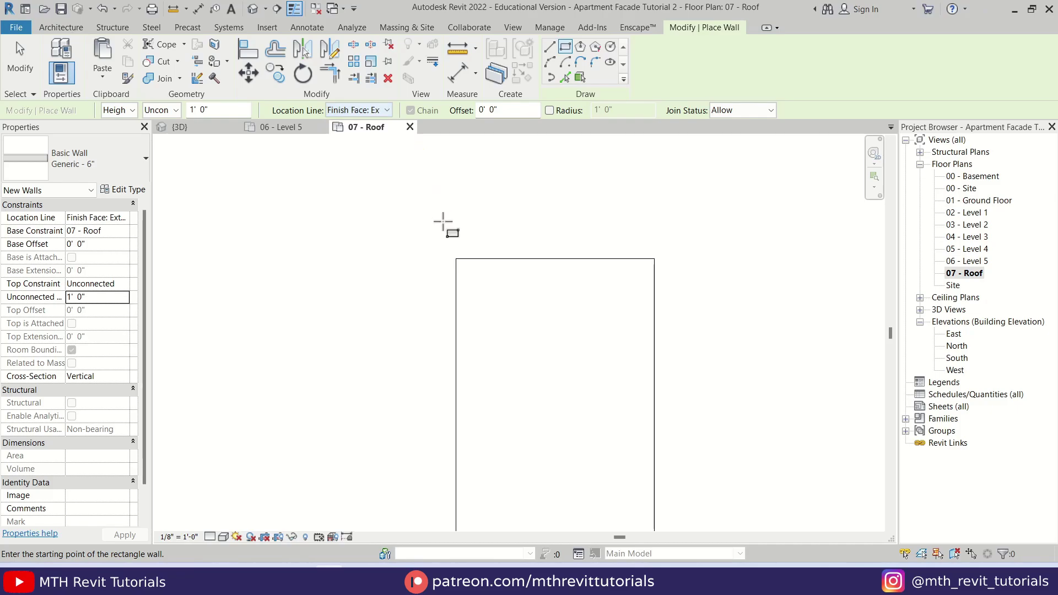
pyautogui.click(456, 259)
pyautogui.scroll(1, 623, 452)
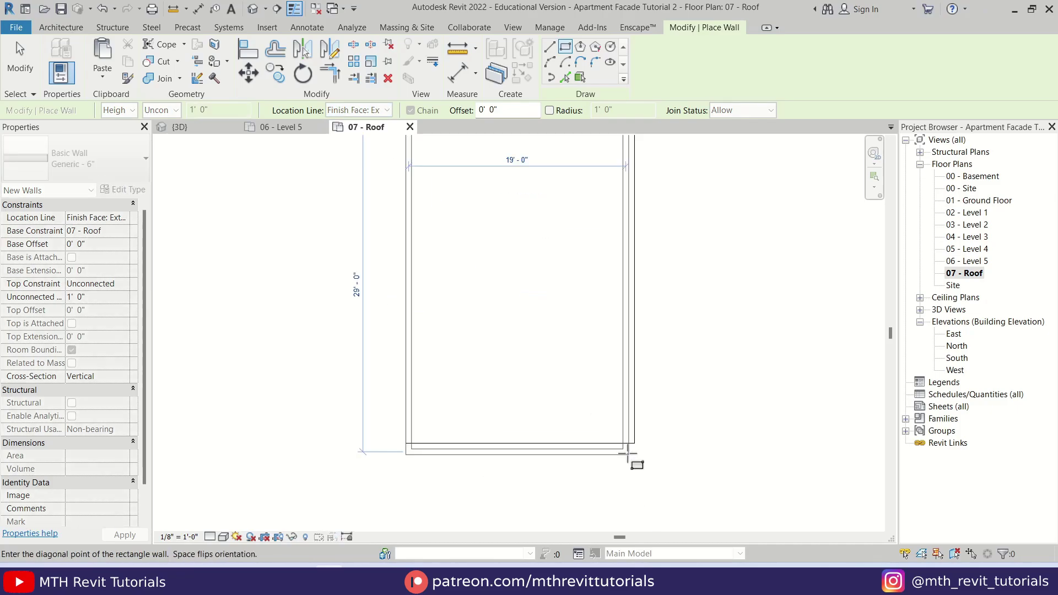
pyautogui.click(638, 436)
pyautogui.press('Escape')
pyautogui.press('Escape')
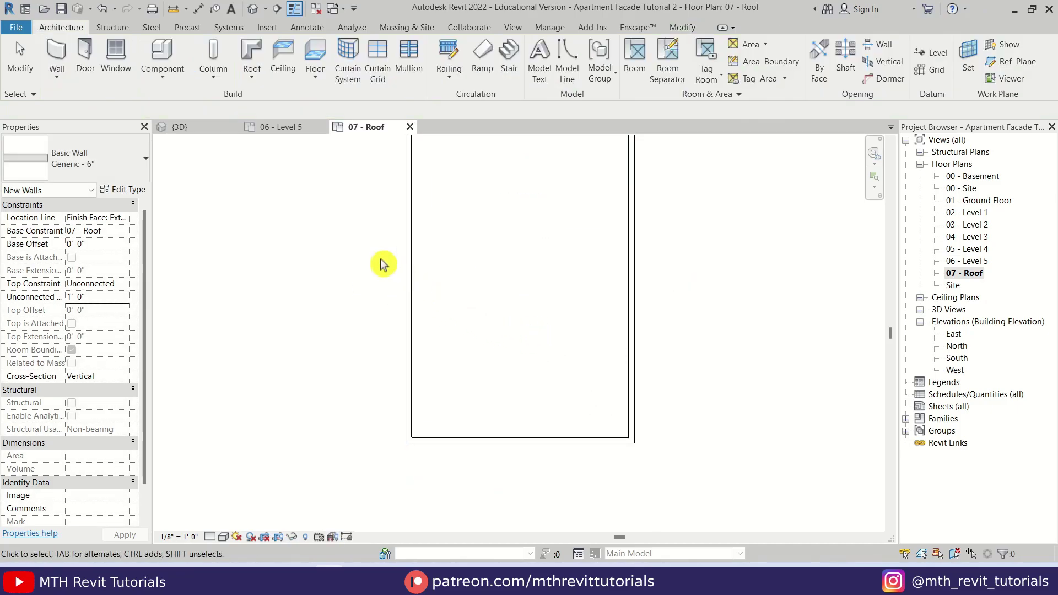
pyautogui.click(202, 130)
pyautogui.scroll(1, 501, 283)
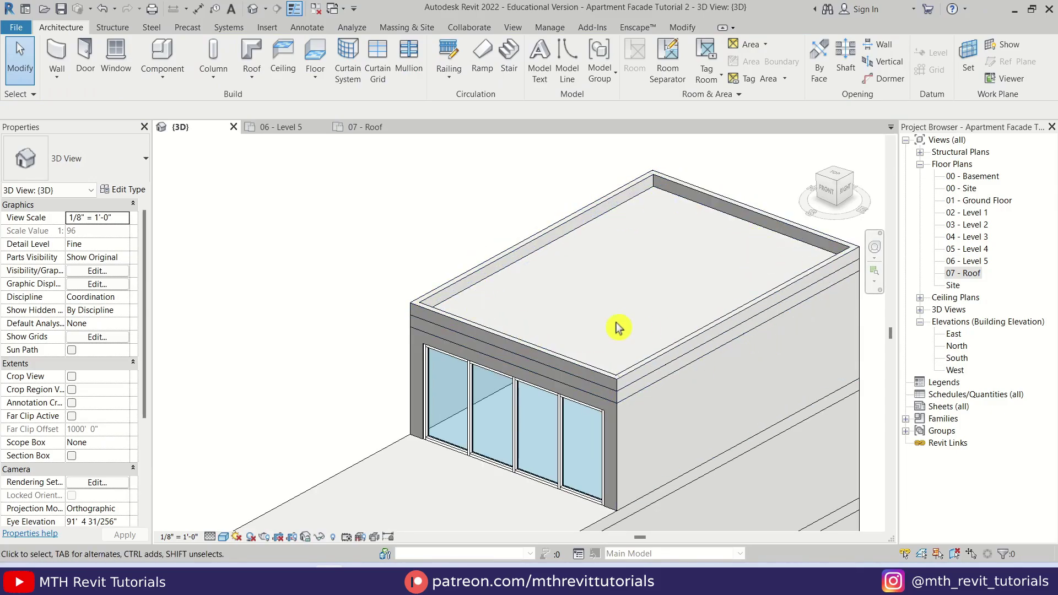
pyautogui.scroll(-4, 551, 303)
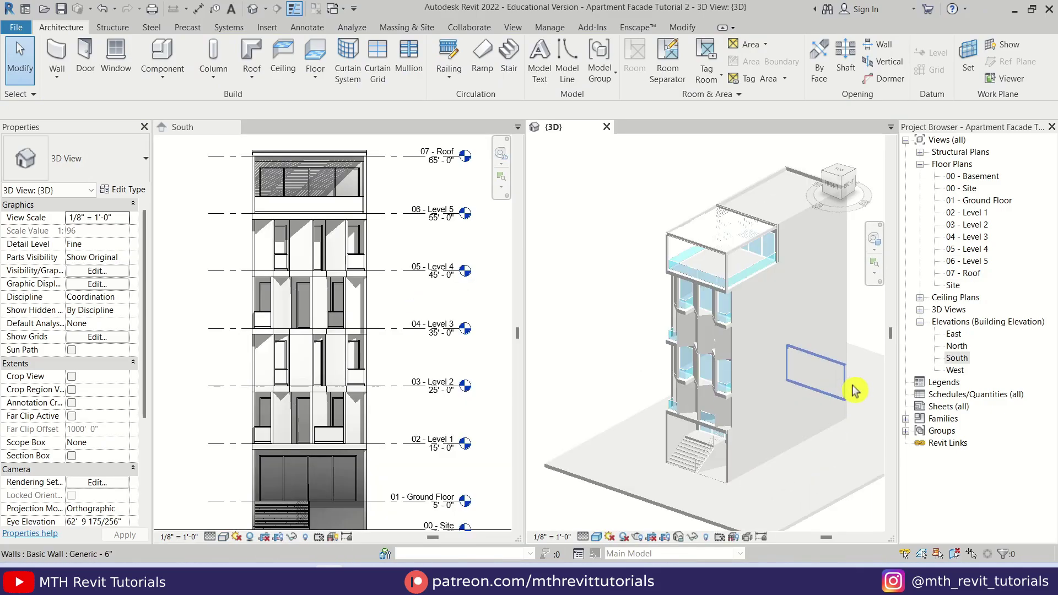
# In the finished building's 3D view, select the Level 5 front terrace elements and isolate them with a selection box.
pyautogui.moveTo(850, 385); pyautogui.dragTo(800, 411, button='middle')
pyautogui.keyDown('shift'); pyautogui.moveTo(730, 481); pyautogui.dragTo(900, 461, button='middle'); pyautogui.keyUp('shift')
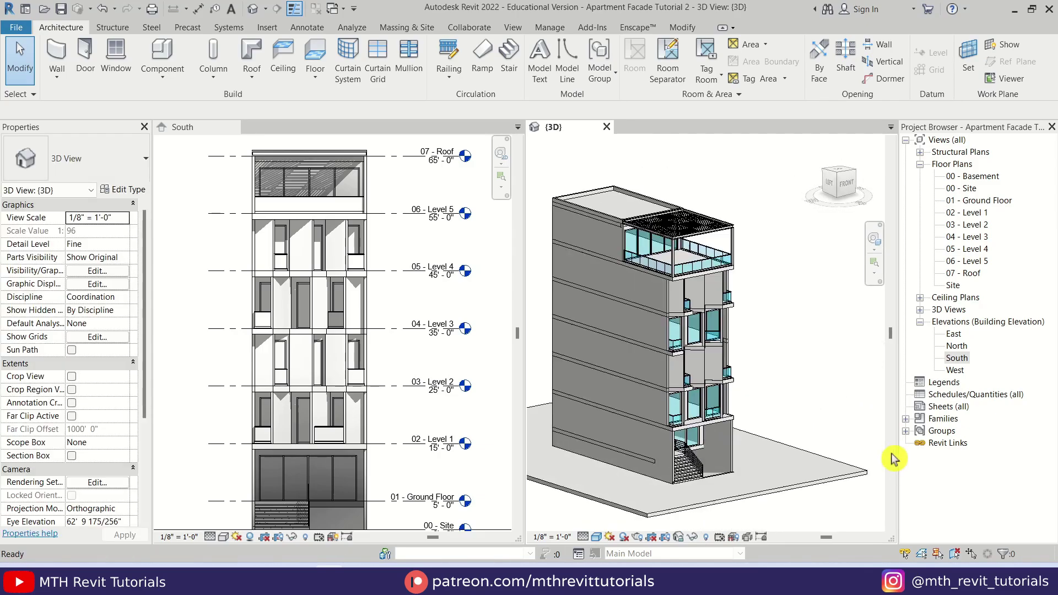
pyautogui.scroll(2, 654, 223)
pyautogui.moveTo(818, 358); pyautogui.dragTo(804, 401, button='middle')
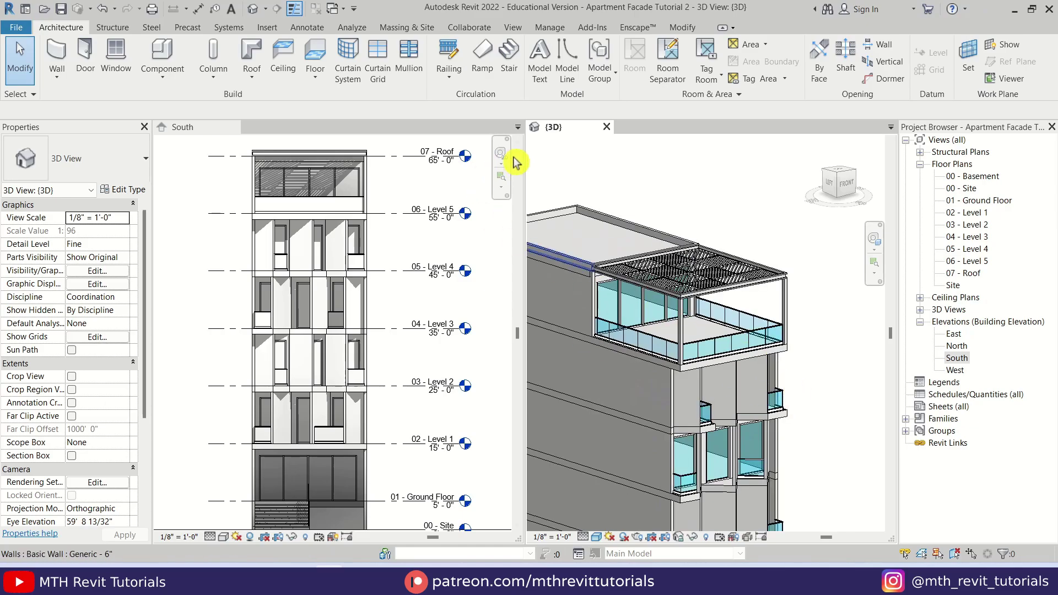
pyautogui.moveTo(580, 180); pyautogui.dragTo(803, 384)
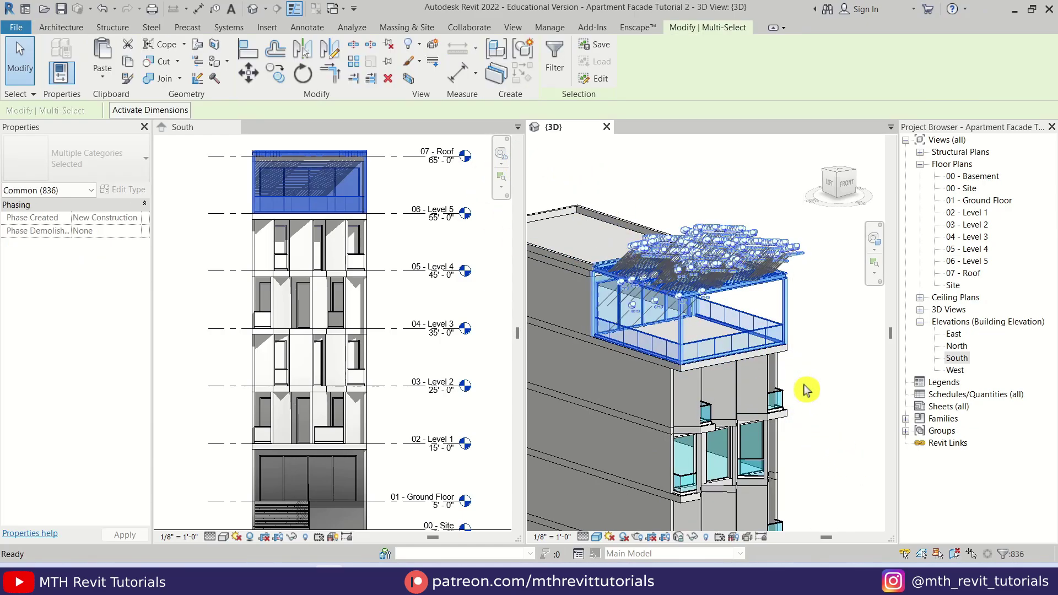
pyautogui.press('b')
pyautogui.press('x')
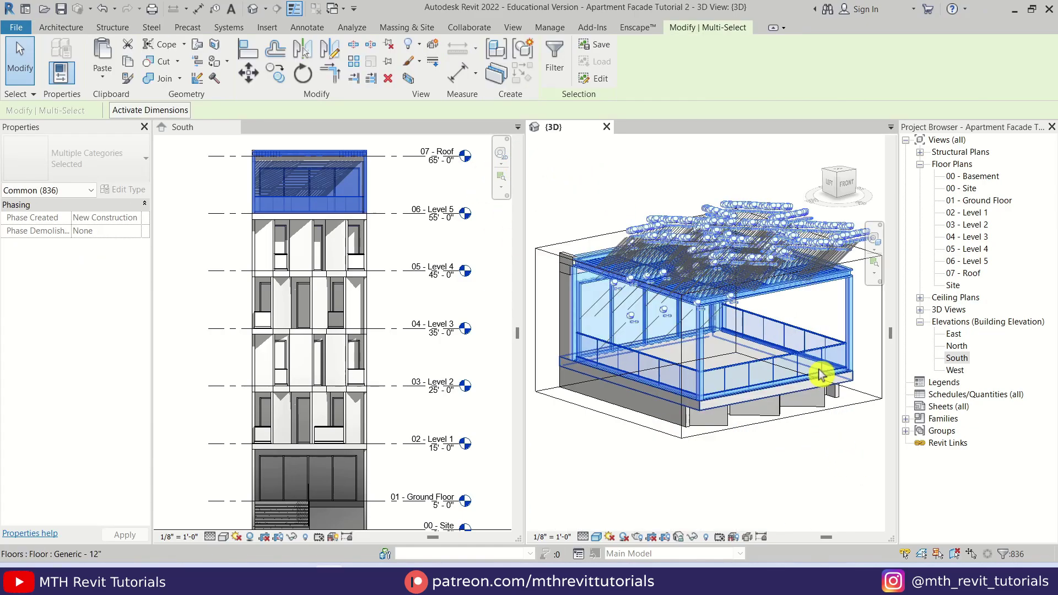
# Hide the section box element in the 3D view so only the isolated terrace shows.
pyautogui.click(776, 466)
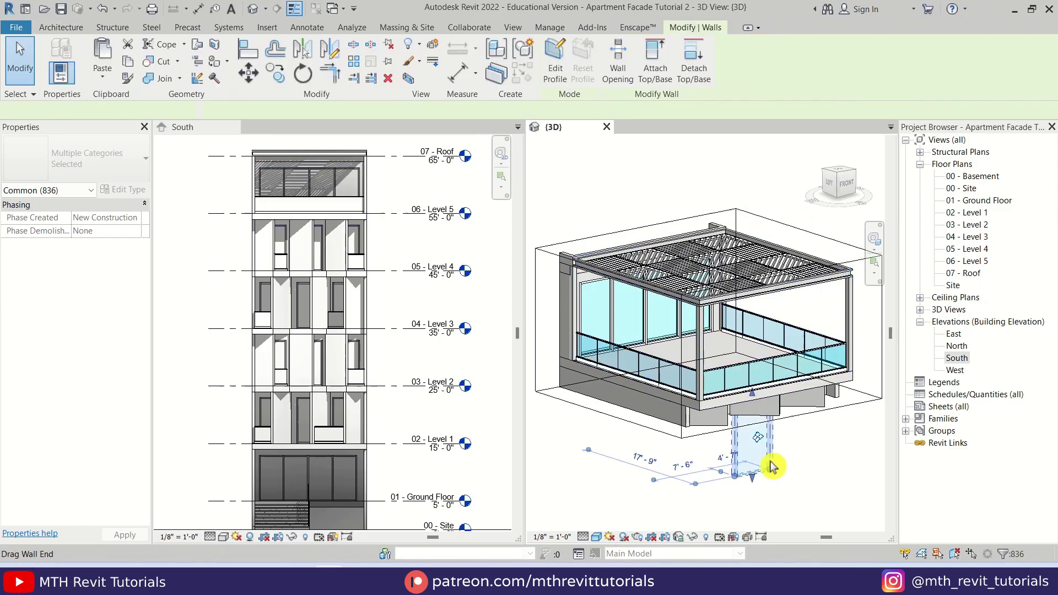
pyautogui.click(711, 220)
pyautogui.rightClick(711, 221)
pyautogui.moveTo(771, 282)
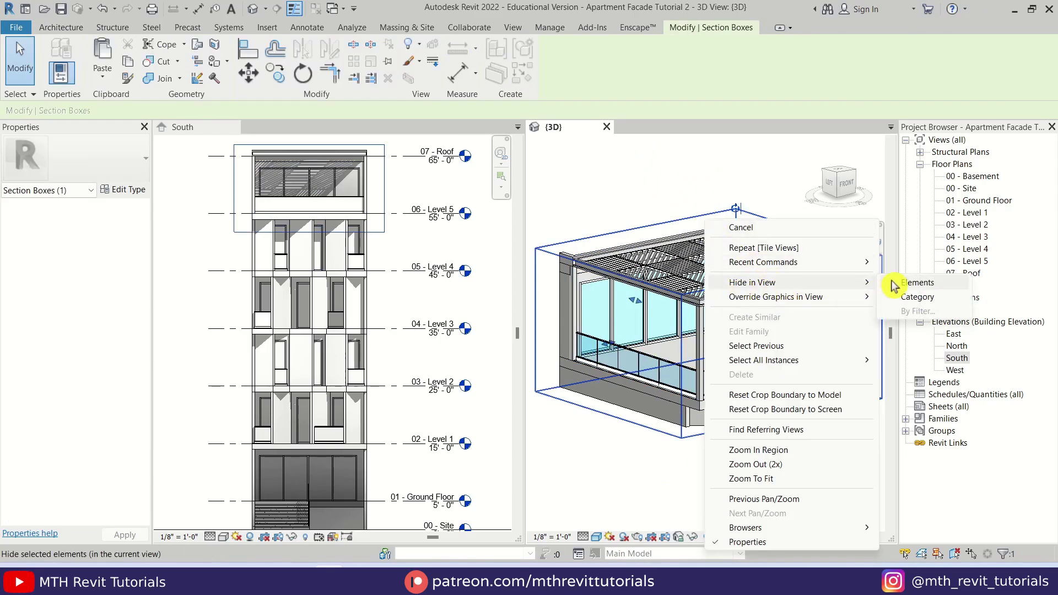
pyautogui.click(915, 283)
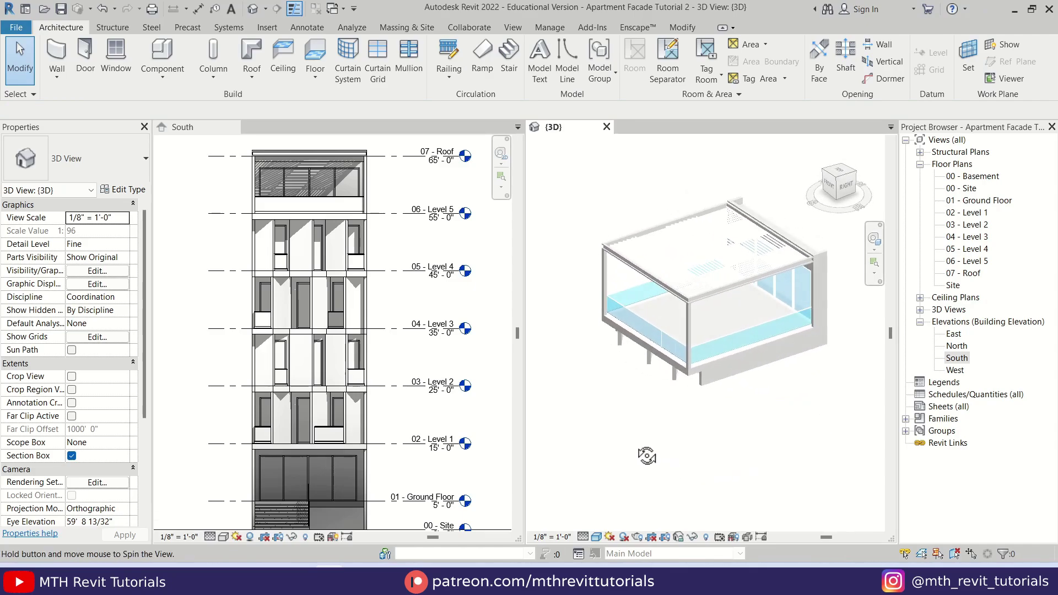
# Examine the terrace's louvered pergola roof, corner posts and glass railings from above and below, and return to the whole building.
pyautogui.scroll(1, 673, 404)
pyautogui.moveTo(681, 411); pyautogui.dragTo(680, 444, button='middle')
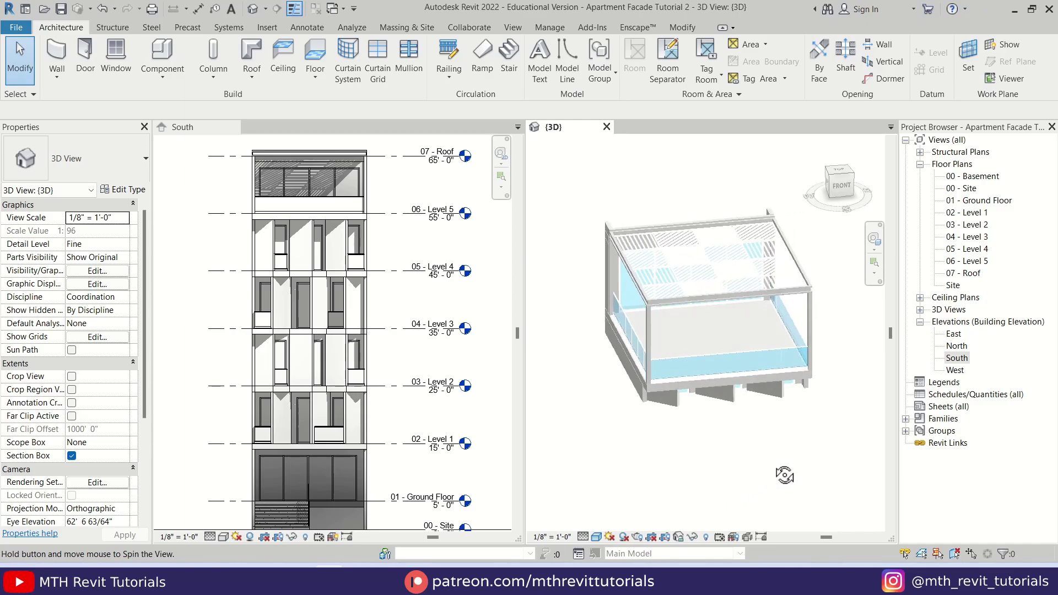
pyautogui.keyDown('shift'); pyautogui.moveTo(784, 475); pyautogui.dragTo(784, 389, button='middle'); pyautogui.keyUp('shift')
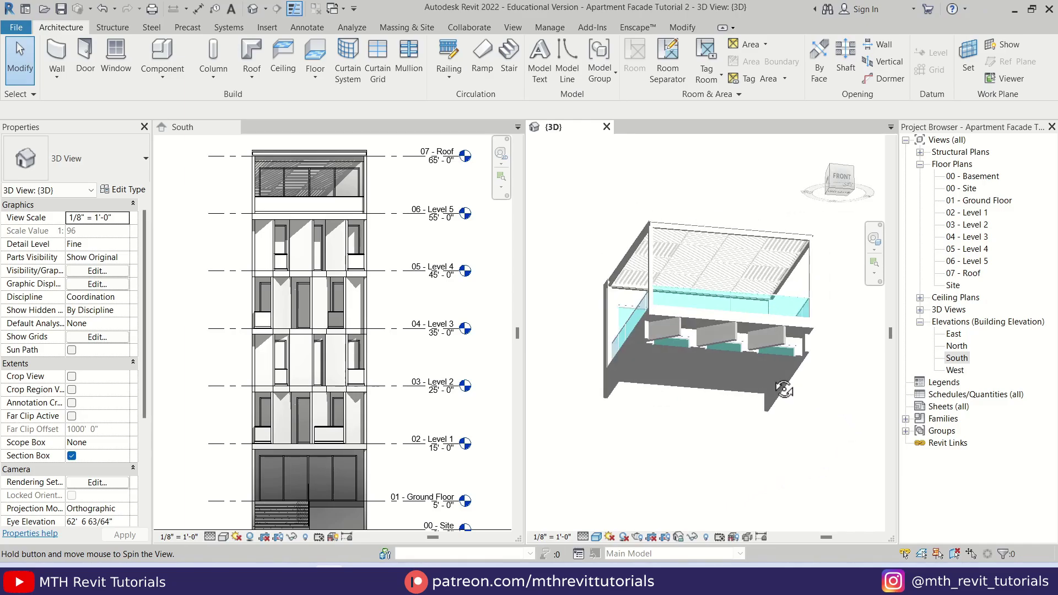
pyautogui.keyDown('shift'); pyautogui.moveTo(716, 386); pyautogui.dragTo(673, 489, button='middle'); pyautogui.keyUp('shift')
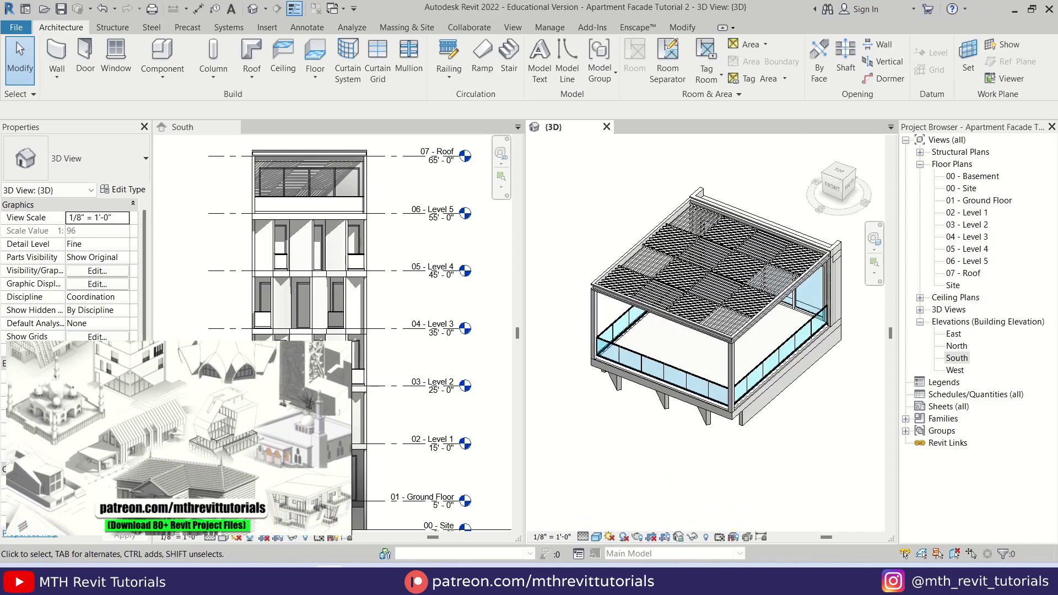
pyautogui.scroll(5, 663, 468)
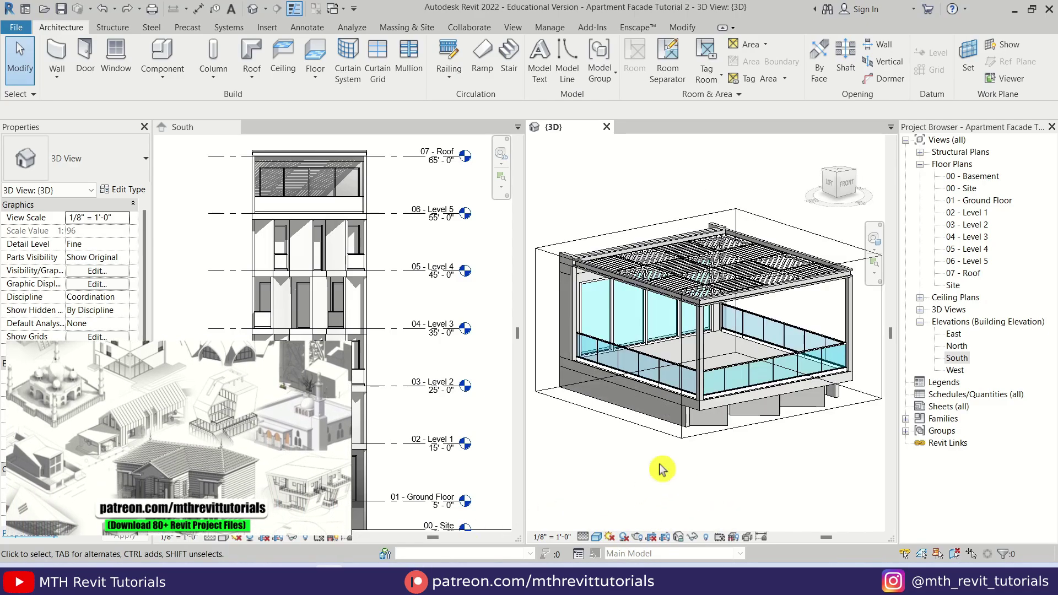
pyautogui.scroll(-4, 791, 296)
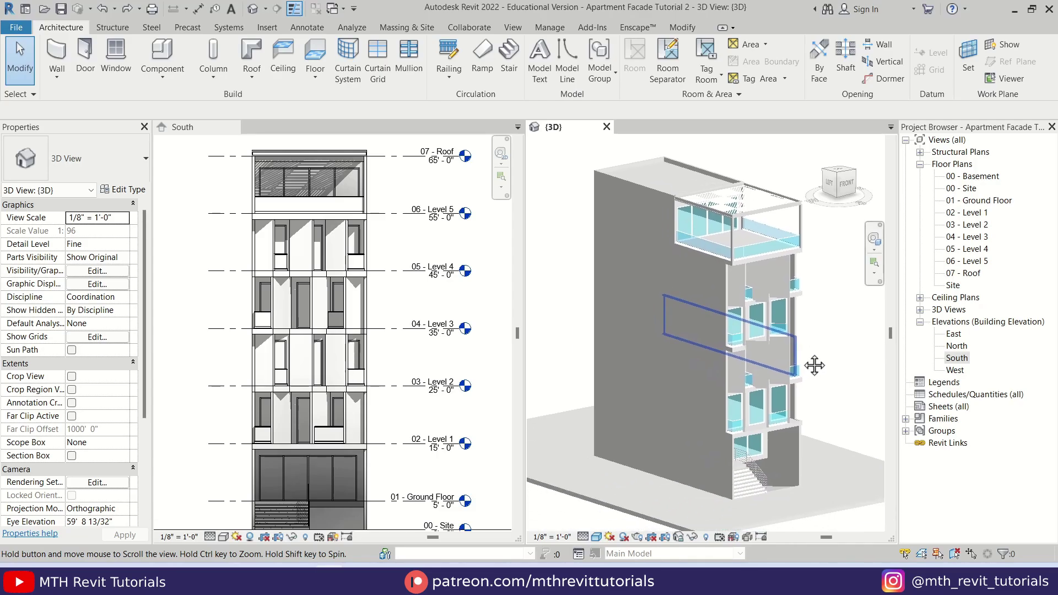